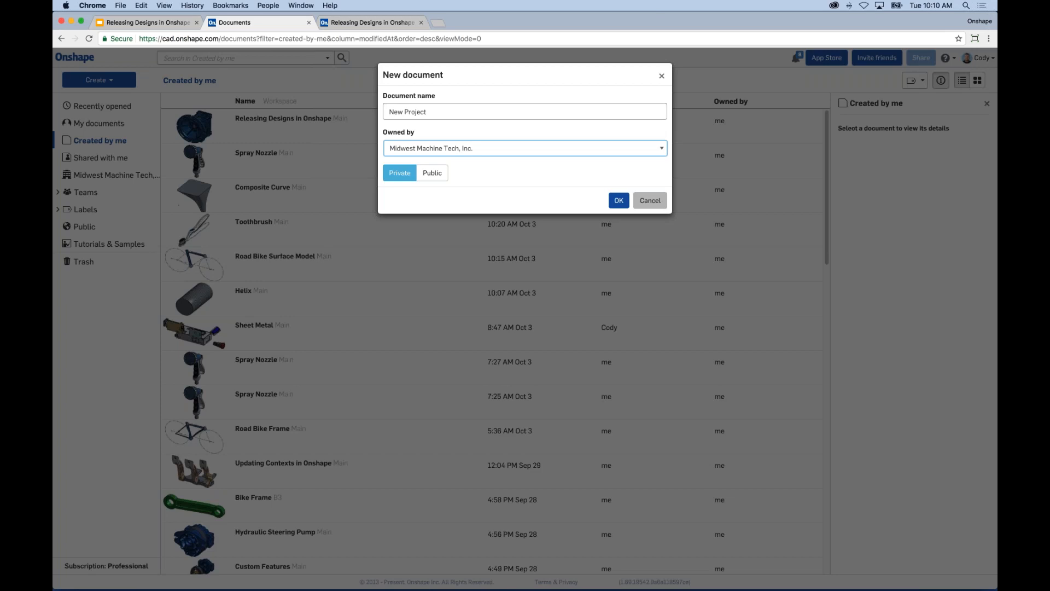
Step: Create the New Project document and sketch a circle at the origin on the Front plane
{"action": "left_click", "coordinate": [615, 201]}
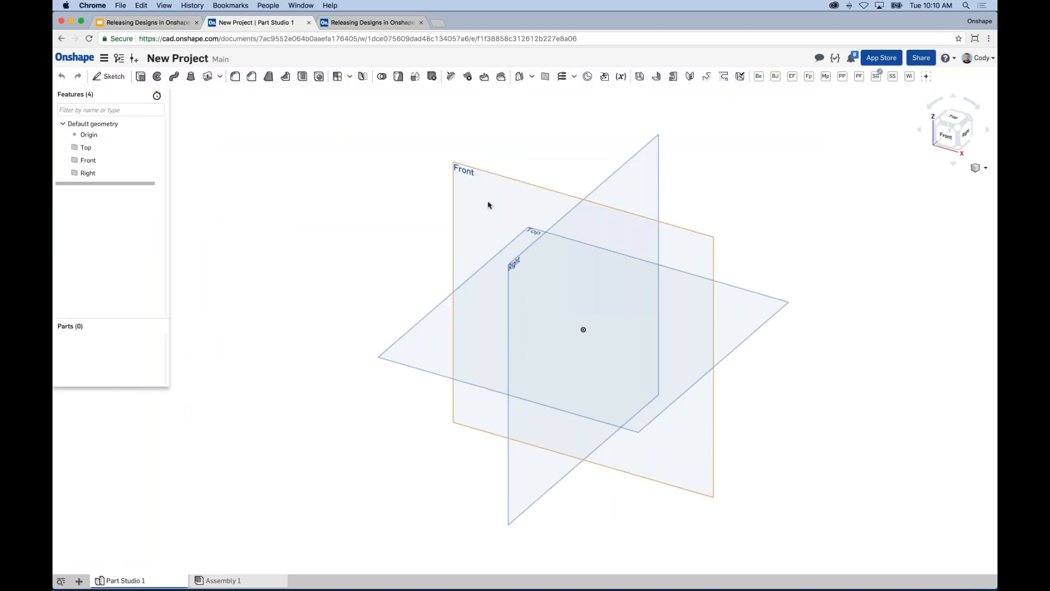
{"action": "scroll", "coordinate": [499, 232], "scroll_direction": "down", "scroll_amount": 1}
{"action": "key", "text": "s"}
{"action": "left_click", "coordinate": [516, 247]}
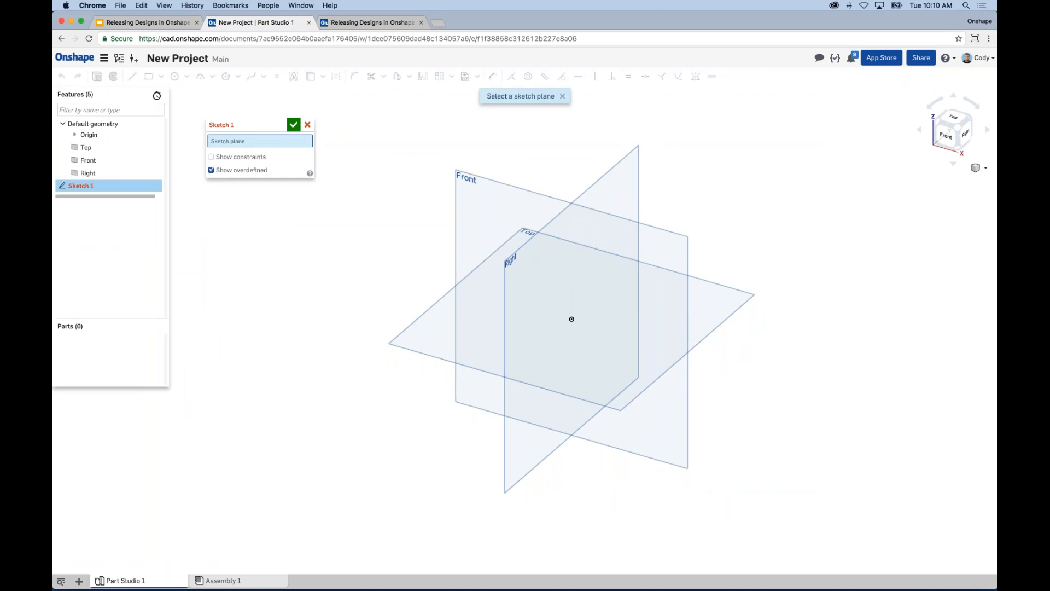
{"action": "left_click", "coordinate": [467, 188]}
{"action": "key", "text": "c"}
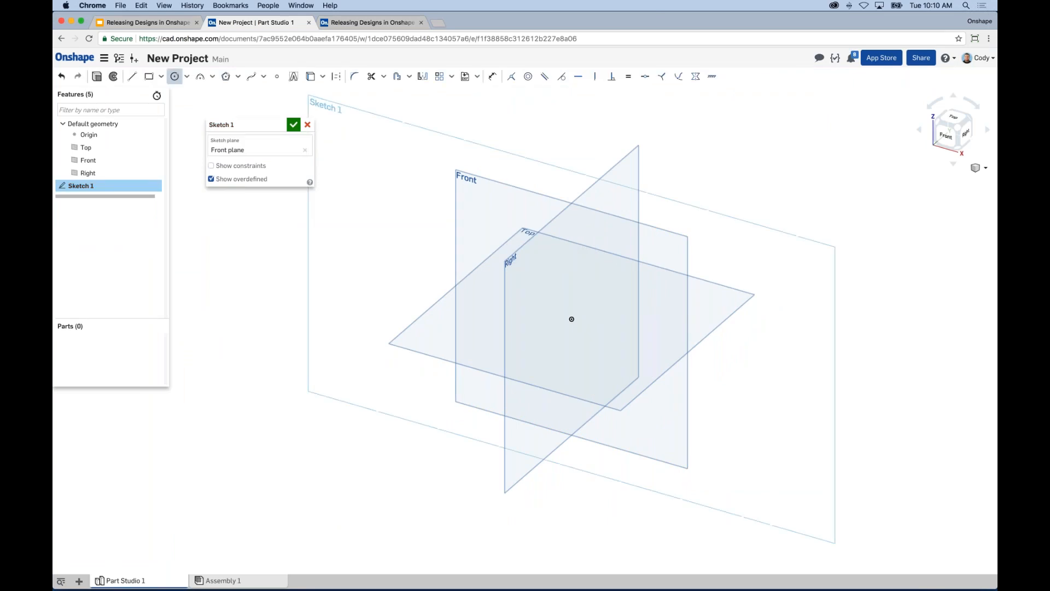
{"action": "left_click", "coordinate": [572, 319]}
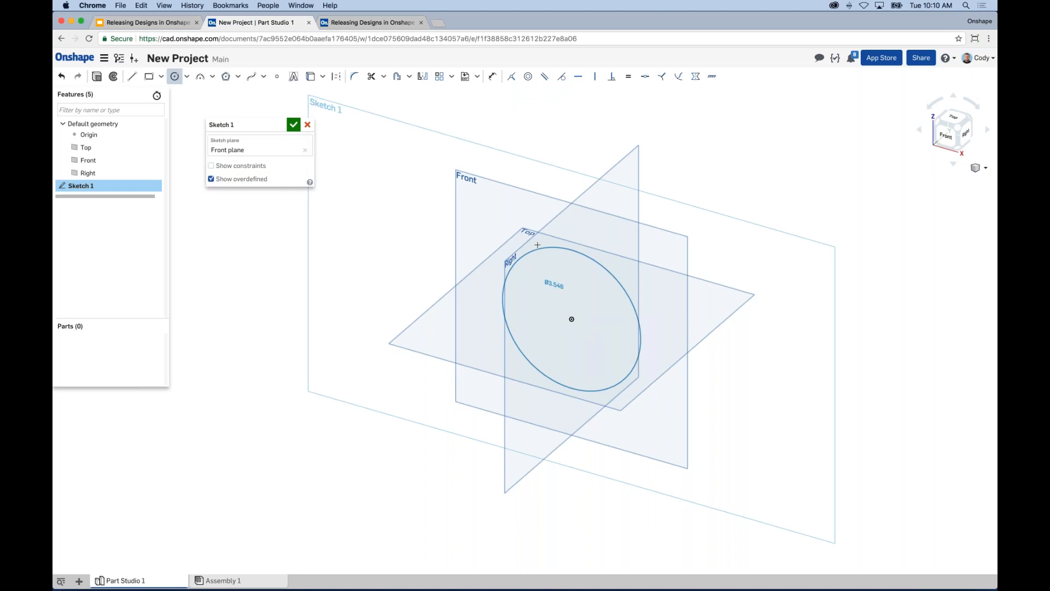
{"action": "left_click", "coordinate": [550, 243]}
Step: Dimension the circle's diameter to 3.5 in
{"action": "key", "text": "d"}
{"action": "left_click", "coordinate": [564, 244]}
{"action": "left_click", "coordinate": [509, 166]}
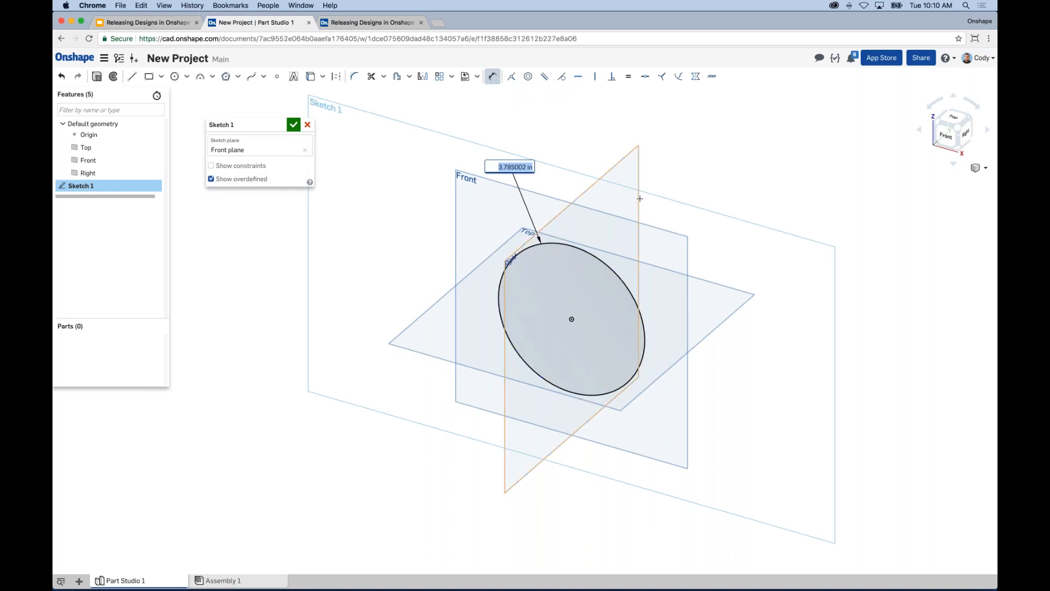
{"action": "type", "text": "3.5"}
{"action": "key", "text": "Return"}
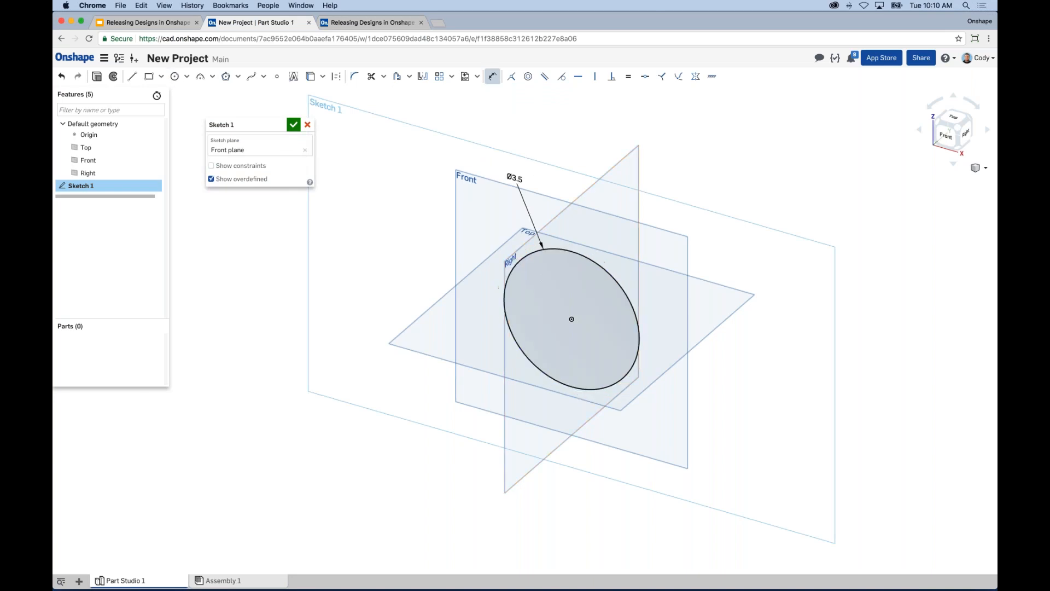
Step: Extrude the circle 1 in into a cylinder and fit it to the view
{"action": "key", "text": "shift+e"}
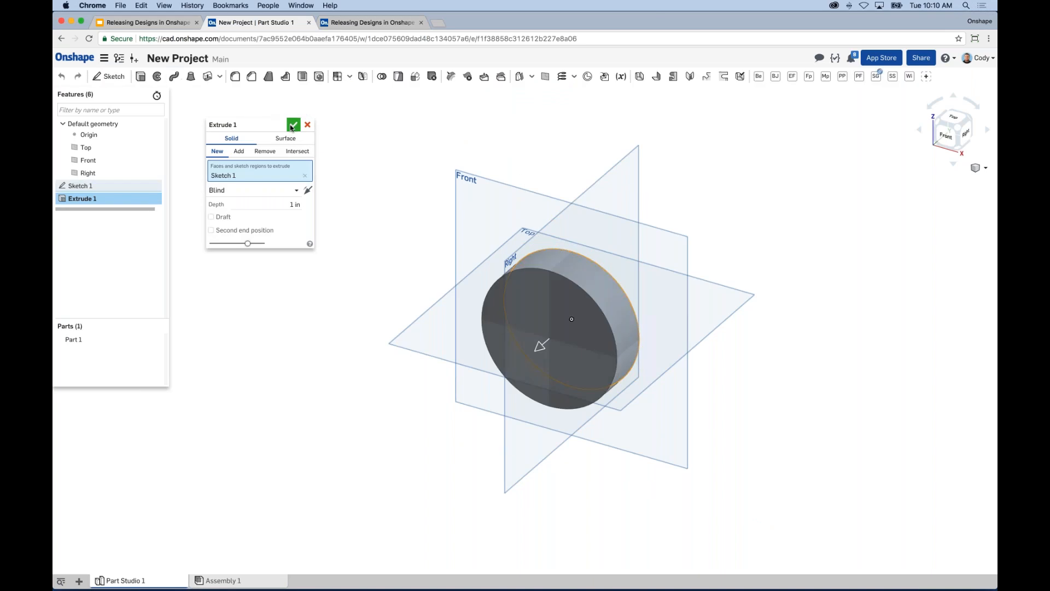
{"action": "left_click", "coordinate": [293, 126]}
{"action": "key", "text": "f"}
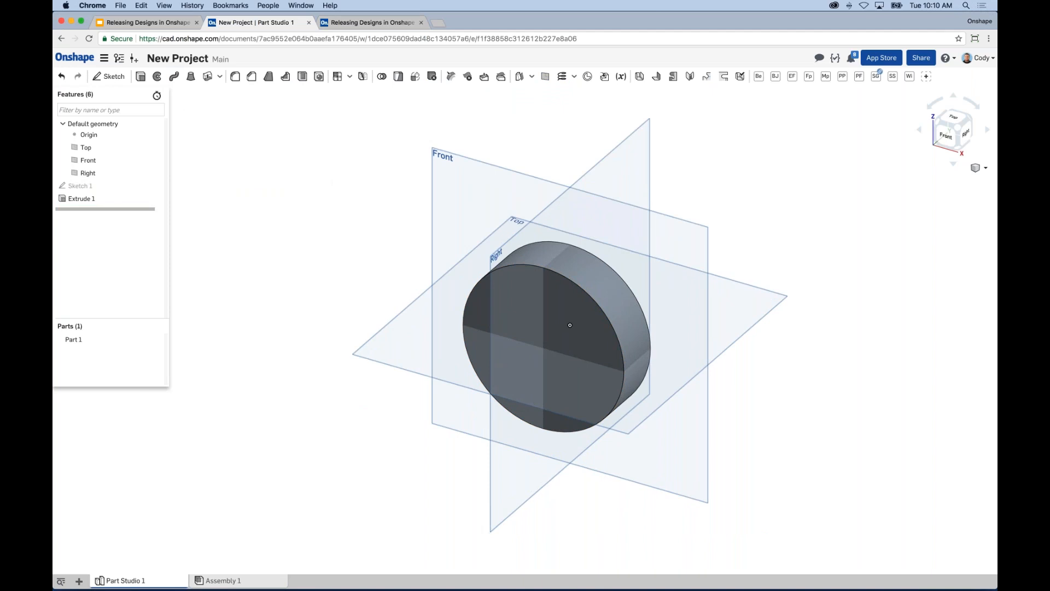
Step: Open the workspace properties and review Part 1's fields, then Assembly 1's properties
{"action": "left_click", "coordinate": [105, 60]}
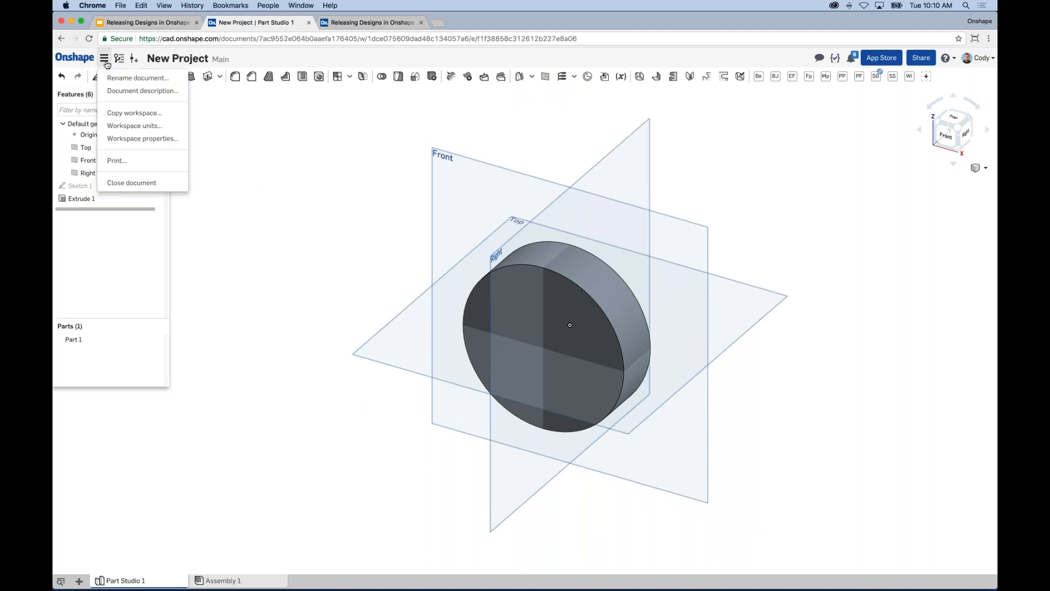
{"action": "left_click", "coordinate": [138, 141]}
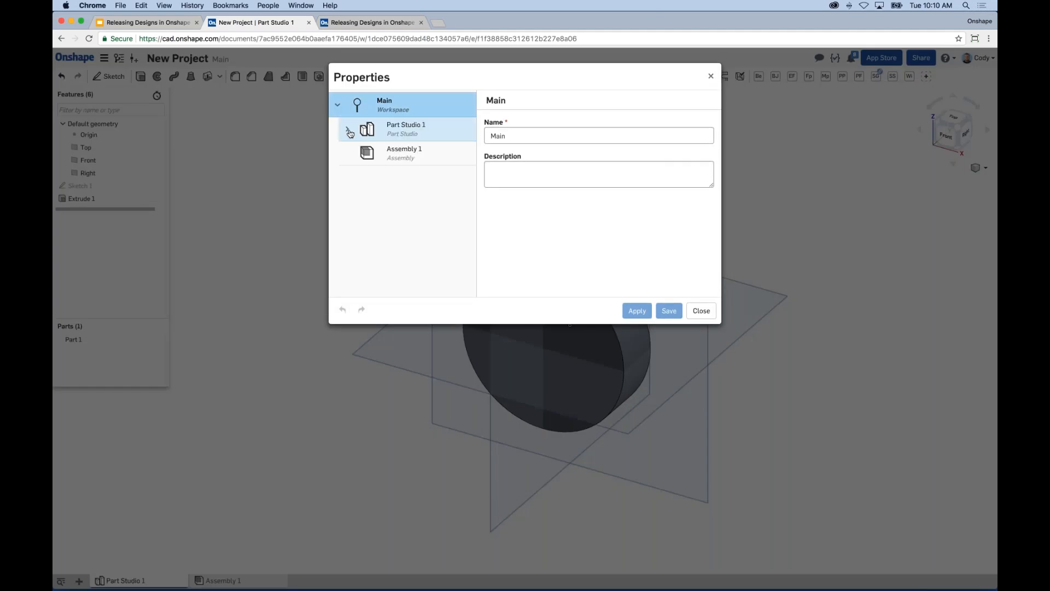
{"action": "left_click", "coordinate": [347, 129]}
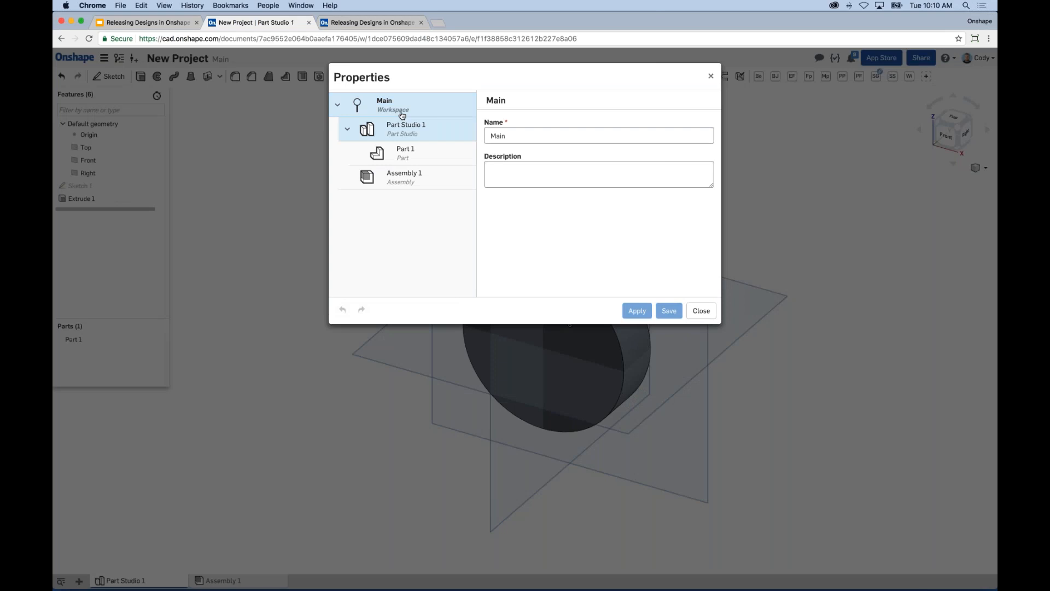
{"action": "left_click", "coordinate": [395, 152]}
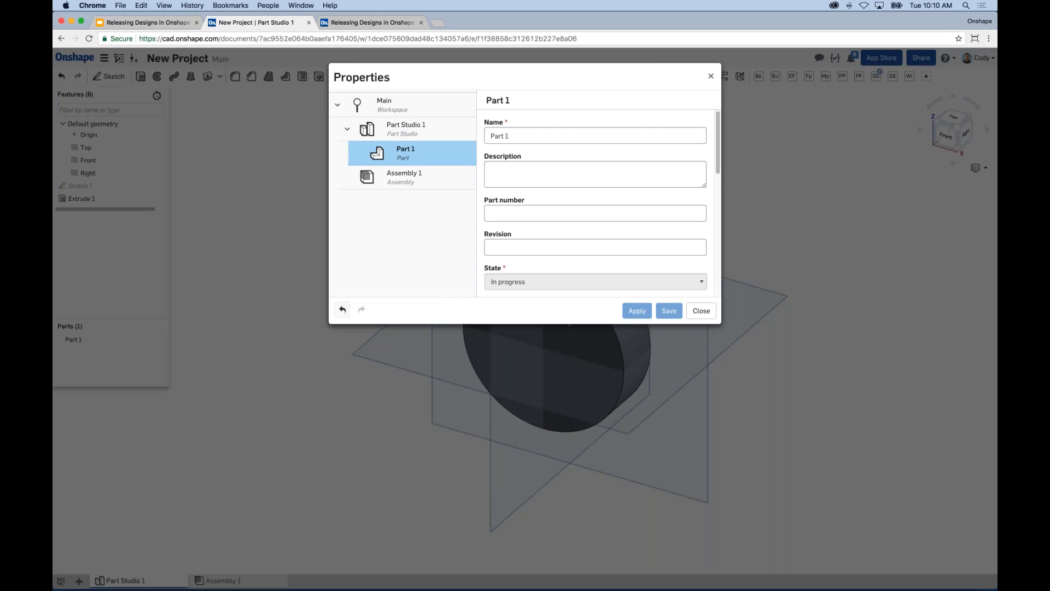
{"action": "scroll", "coordinate": [596, 188], "scroll_direction": "down", "scroll_amount": 2}
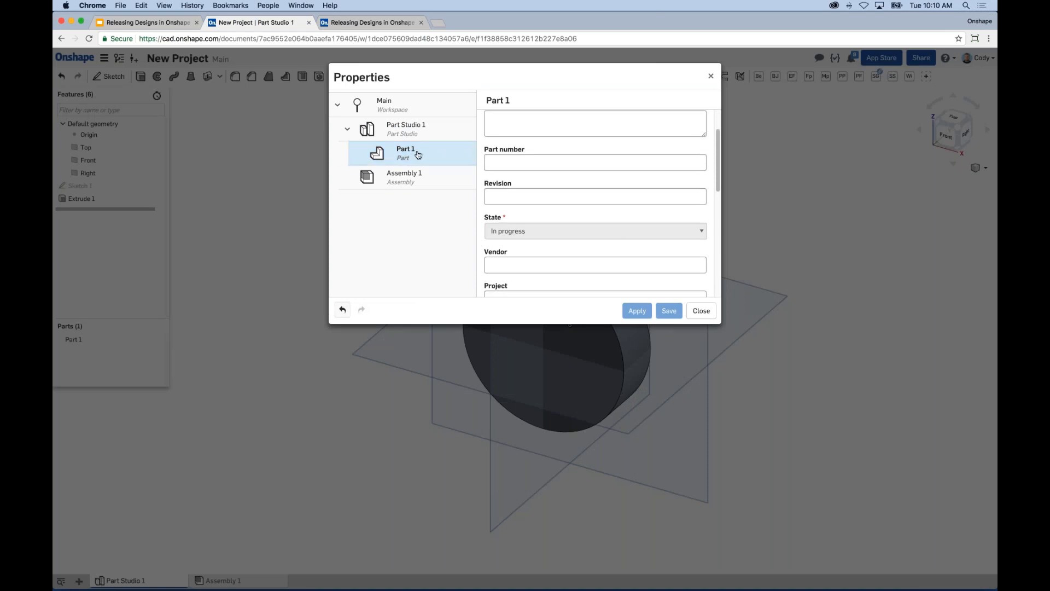
{"action": "left_click", "coordinate": [389, 183]}
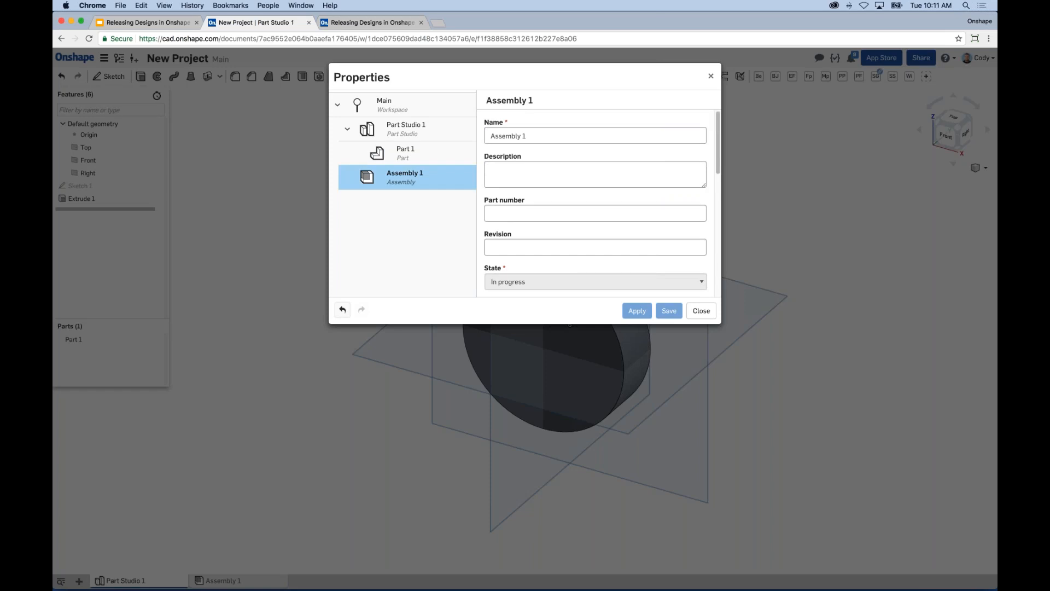
{"action": "scroll", "coordinate": [500, 172], "scroll_direction": "down", "scroll_amount": 5}
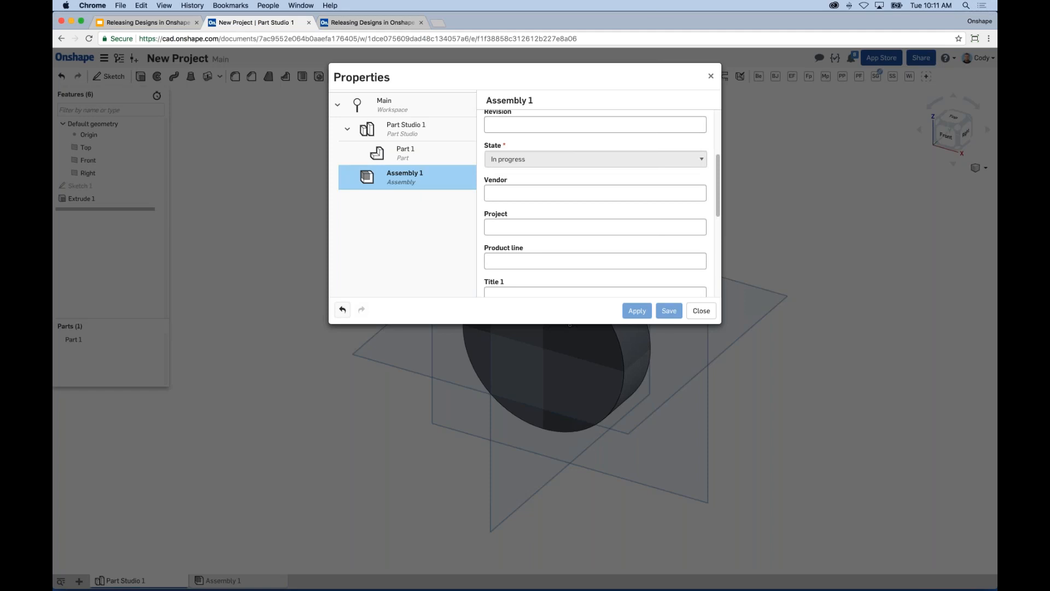
{"action": "scroll", "coordinate": [507, 158], "scroll_direction": "up", "scroll_amount": 1}
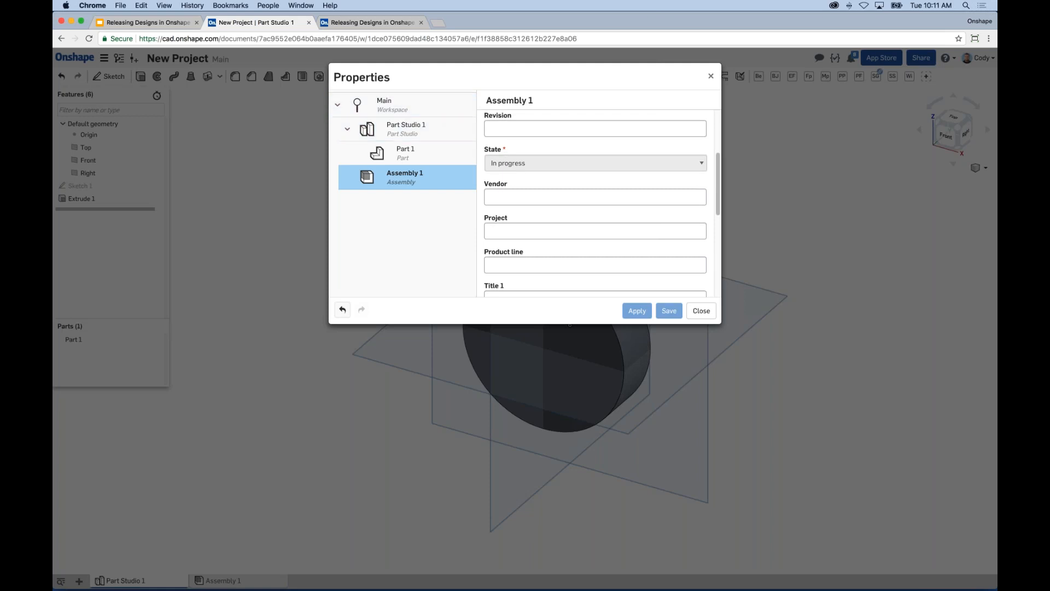
{"action": "scroll", "coordinate": [570, 143], "scroll_direction": "up", "scroll_amount": 3}
{"action": "scroll", "coordinate": [569, 135], "scroll_direction": "down", "scroll_amount": 2}
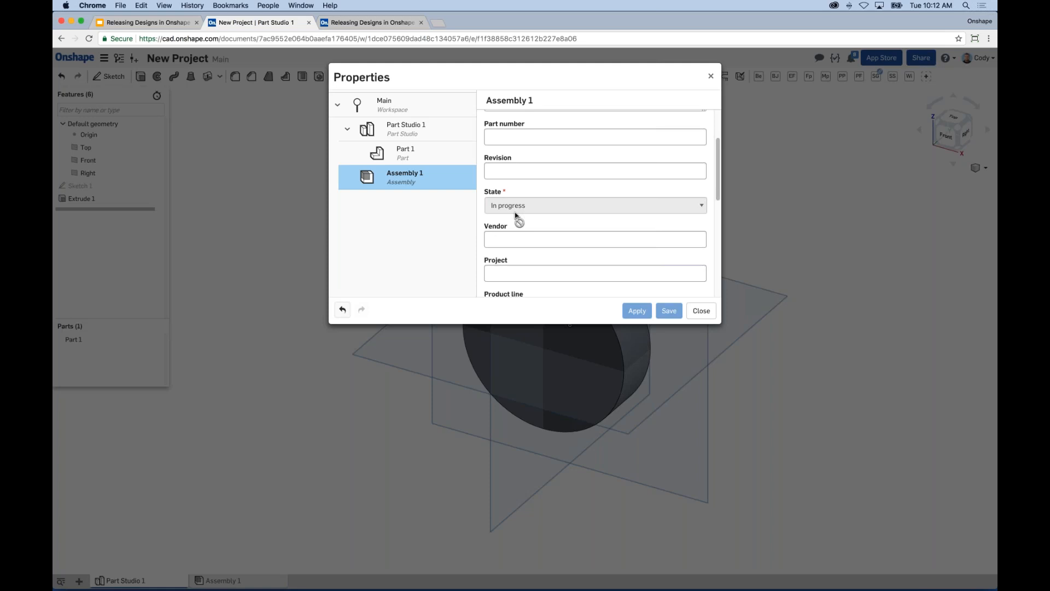
{"action": "scroll", "coordinate": [517, 217], "scroll_direction": "up", "scroll_amount": 3}
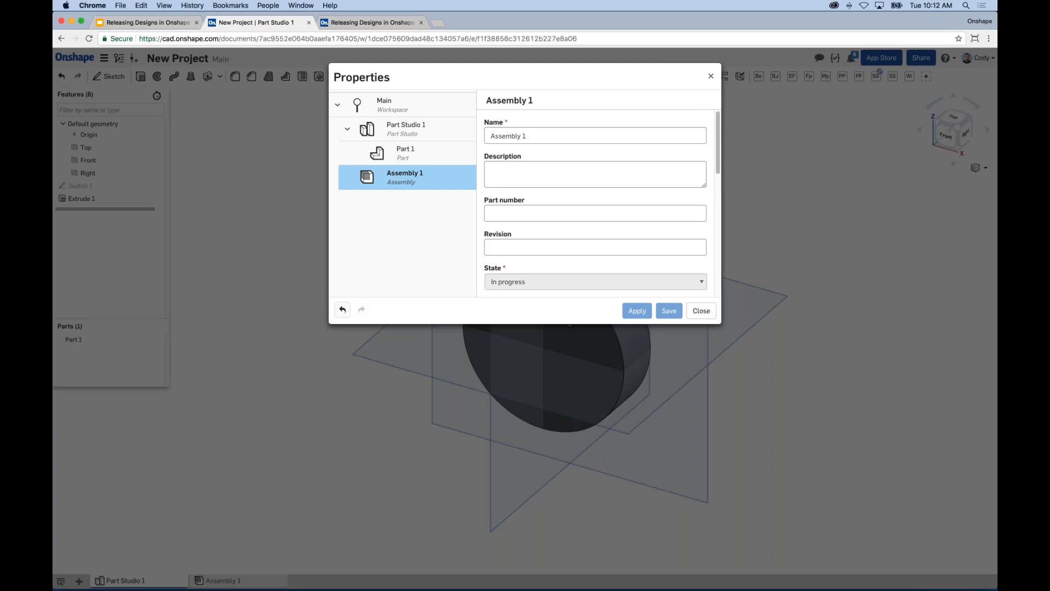
{"action": "scroll", "coordinate": [553, 198], "scroll_direction": "down", "scroll_amount": 2}
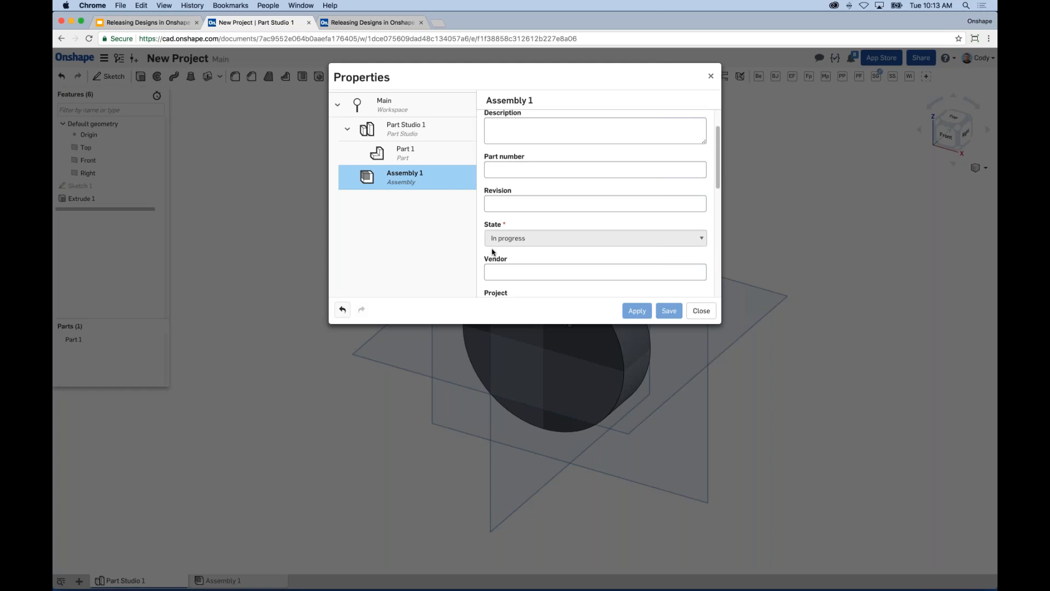
Step: Reopen the workspace properties, scroll through Part 1's fields under Part Studio 1, then close
{"action": "left_click", "coordinate": [701, 311]}
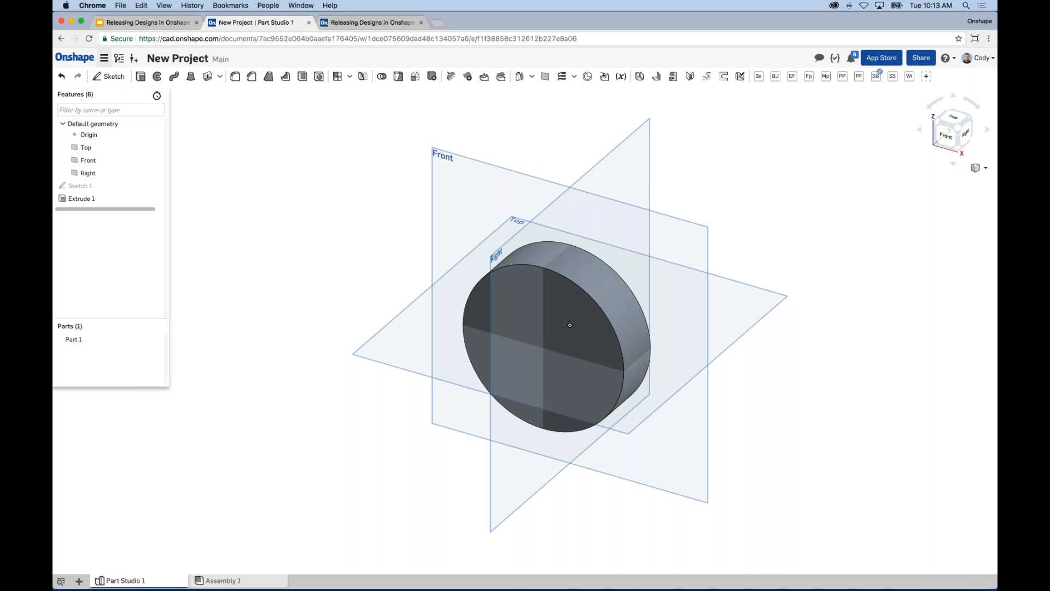
{"action": "left_click", "coordinate": [104, 59]}
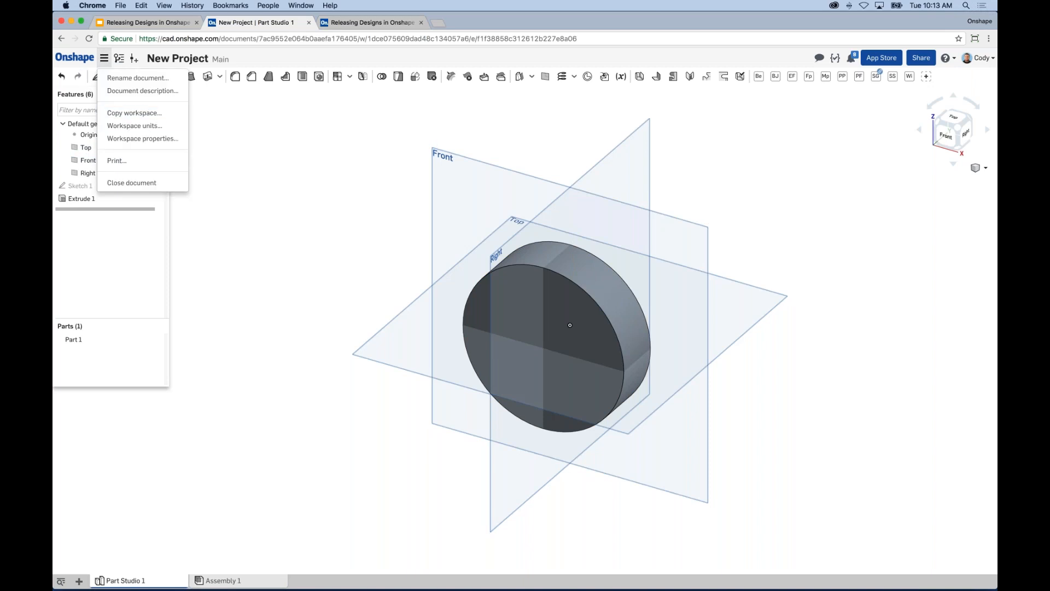
{"action": "left_click", "coordinate": [141, 139]}
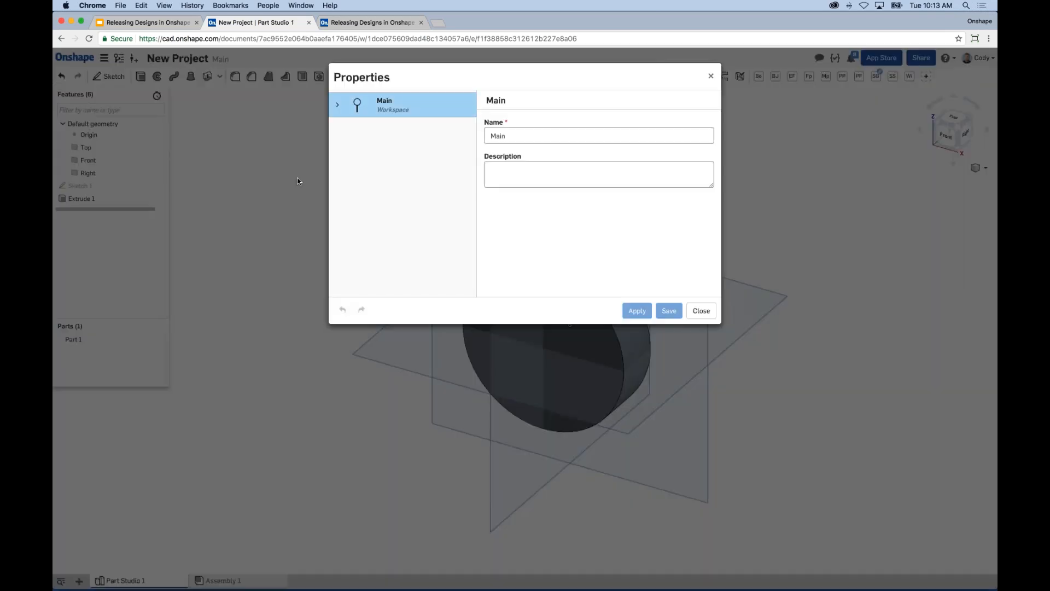
{"action": "left_click", "coordinate": [338, 104]}
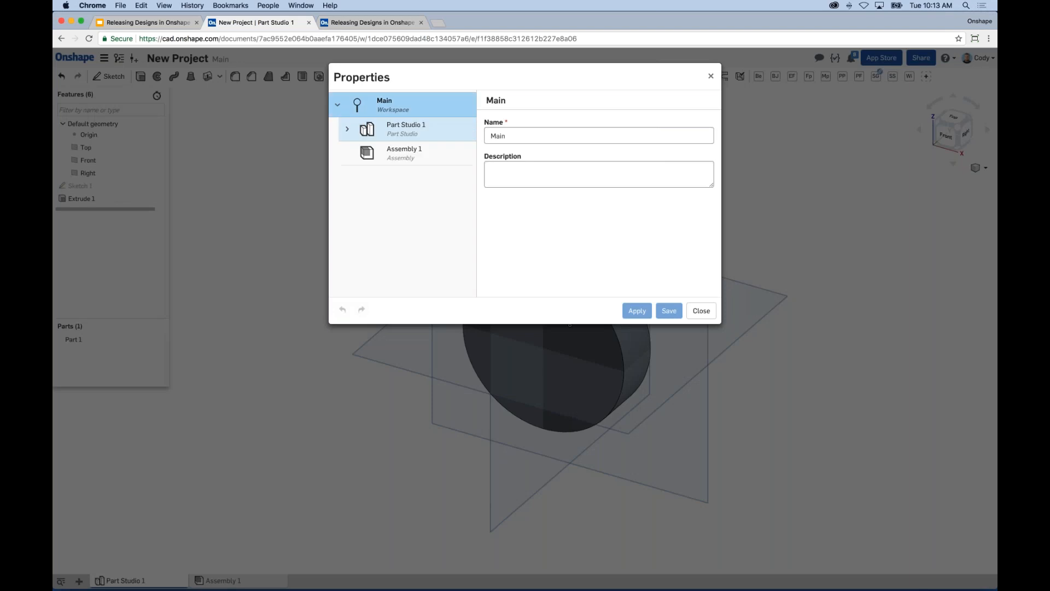
{"action": "left_click", "coordinate": [350, 131]}
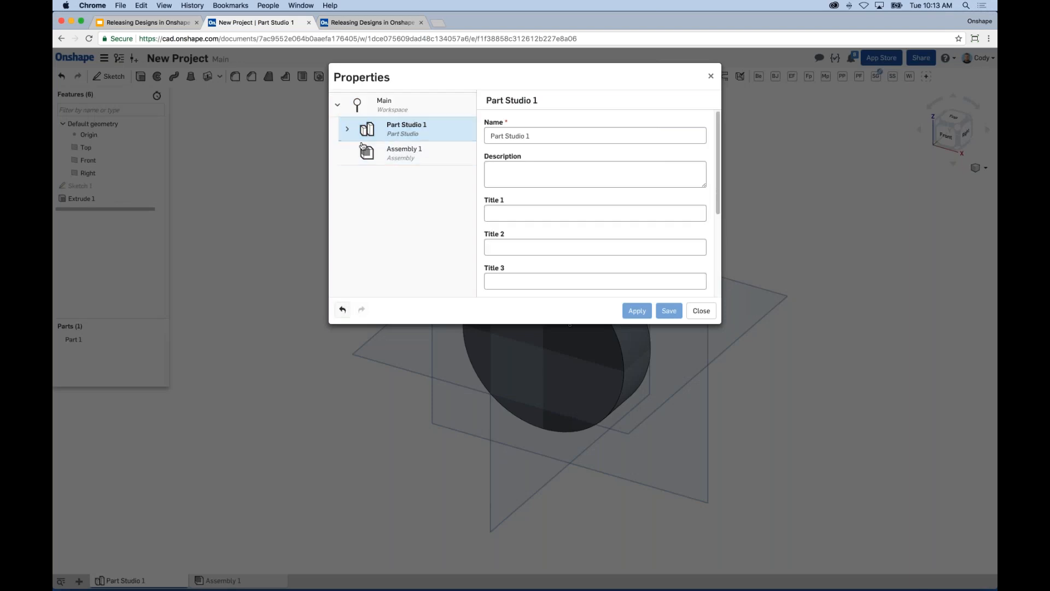
{"action": "left_click", "coordinate": [347, 129]}
{"action": "left_click", "coordinate": [411, 152]}
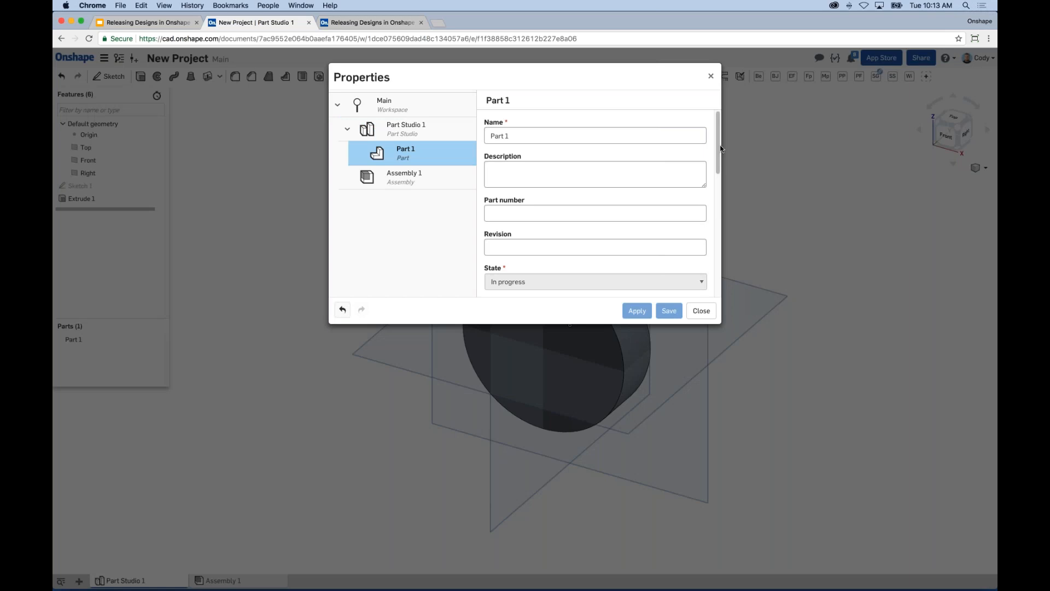
{"action": "left_click_drag", "start_coordinate": [719, 146], "coordinate": [717, 205]}
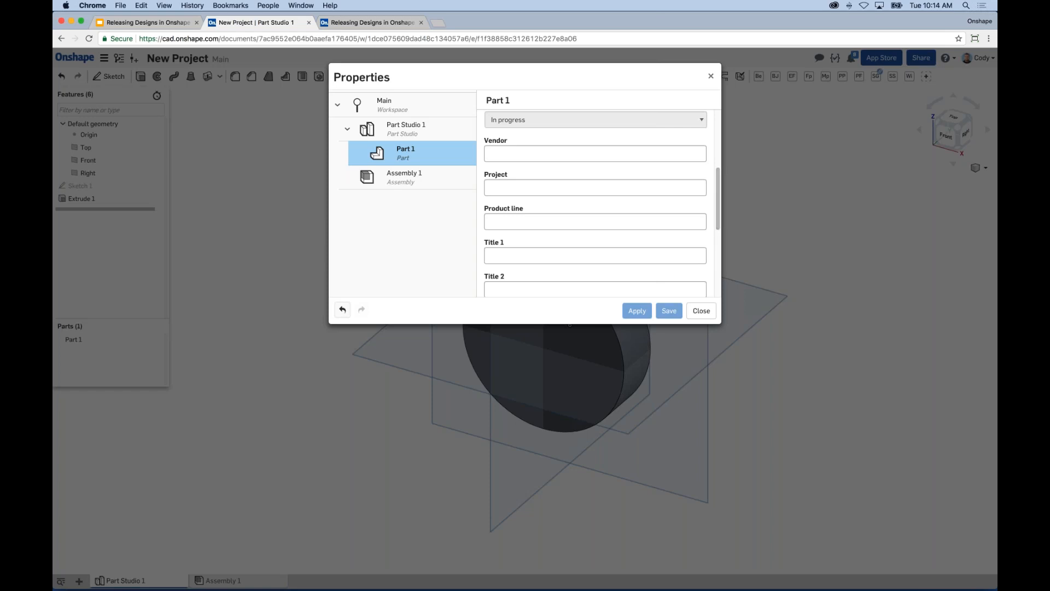
{"action": "left_click", "coordinate": [698, 311]}
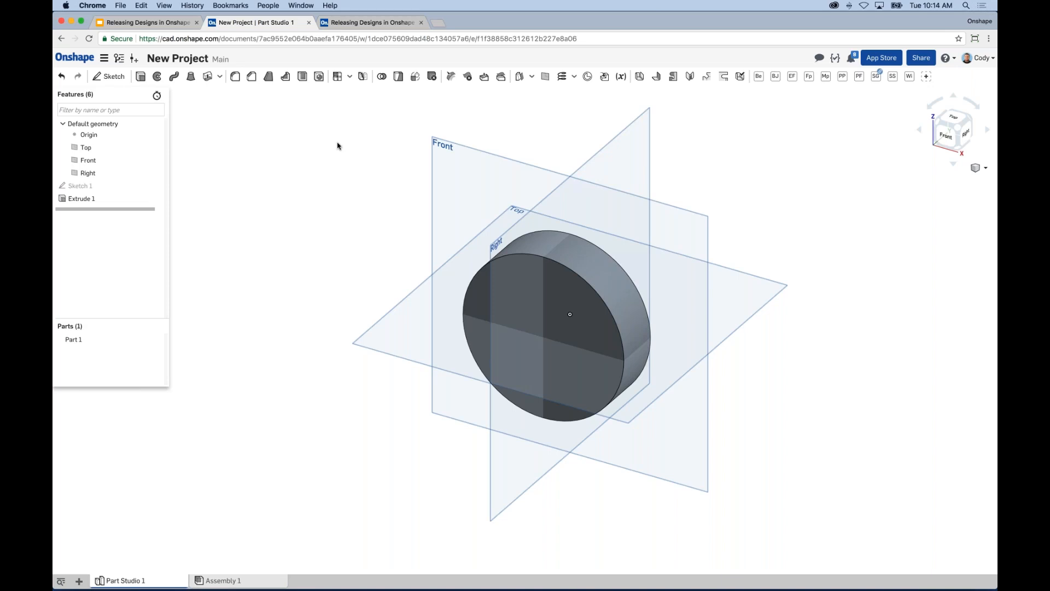
Step: Switch to the Releasing Designs in Onshape slide deck
{"action": "left_click", "coordinate": [174, 25]}
Step: Show the 'What Does Your Workflow Look Like?' slide, then return to New Project's Part Studio 1
{"action": "left_click", "coordinate": [127, 232]}
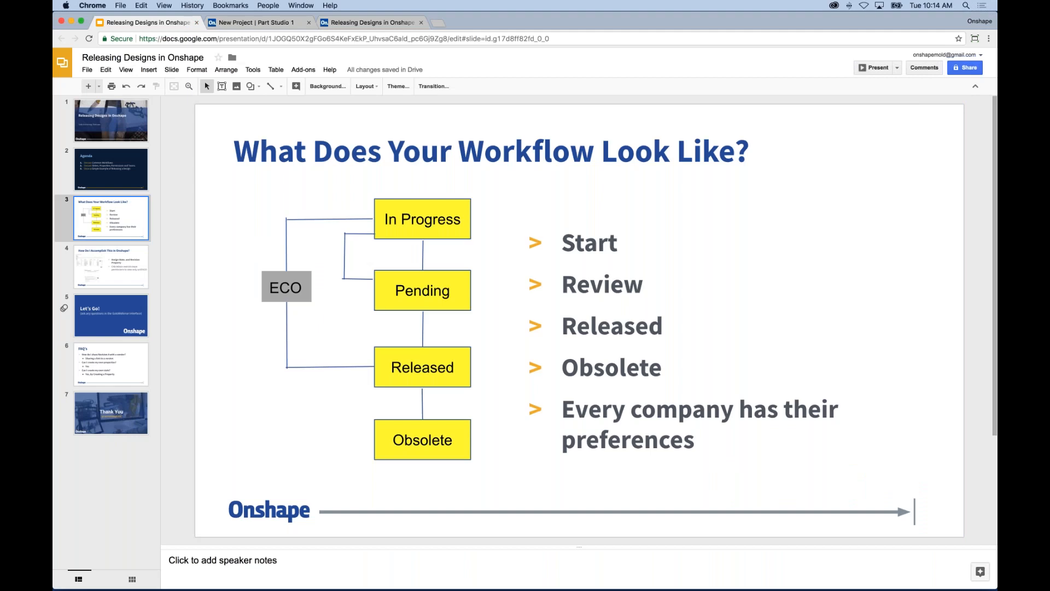
{"action": "left_click", "coordinate": [298, 26]}
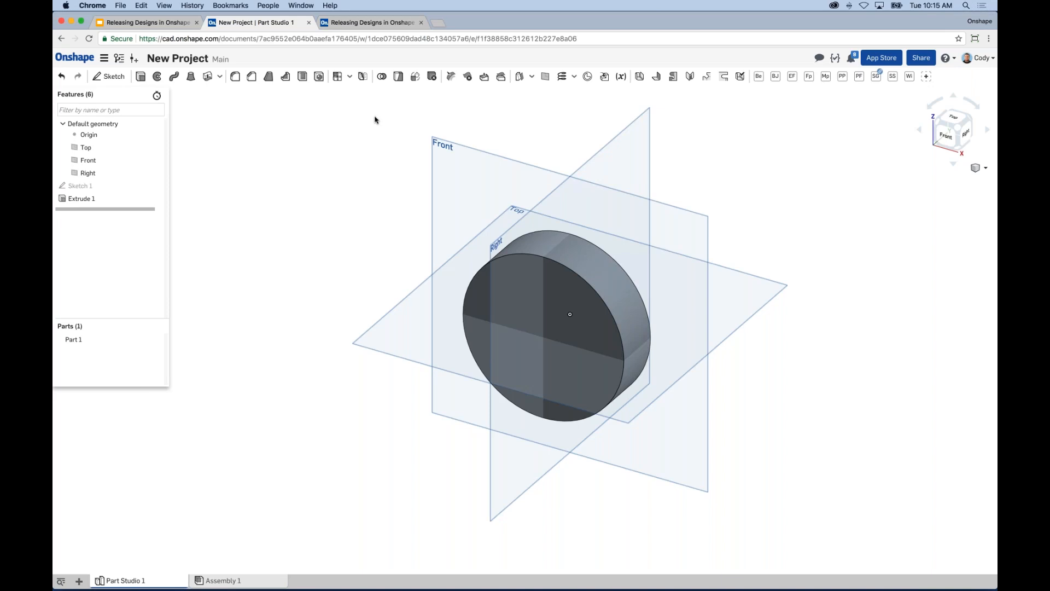
{"action": "middle_click_drag", "start_coordinate": [550, 116], "coordinate": [564, 114]}
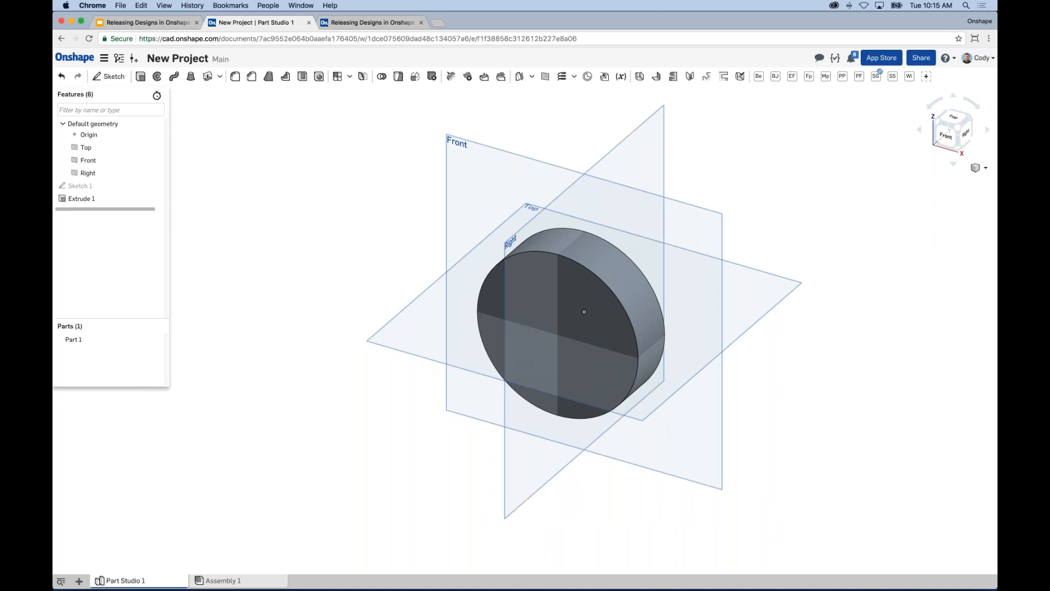
Step: Share New Project with the Machine Design Team at Can edit
{"action": "left_click", "coordinate": [922, 57]}
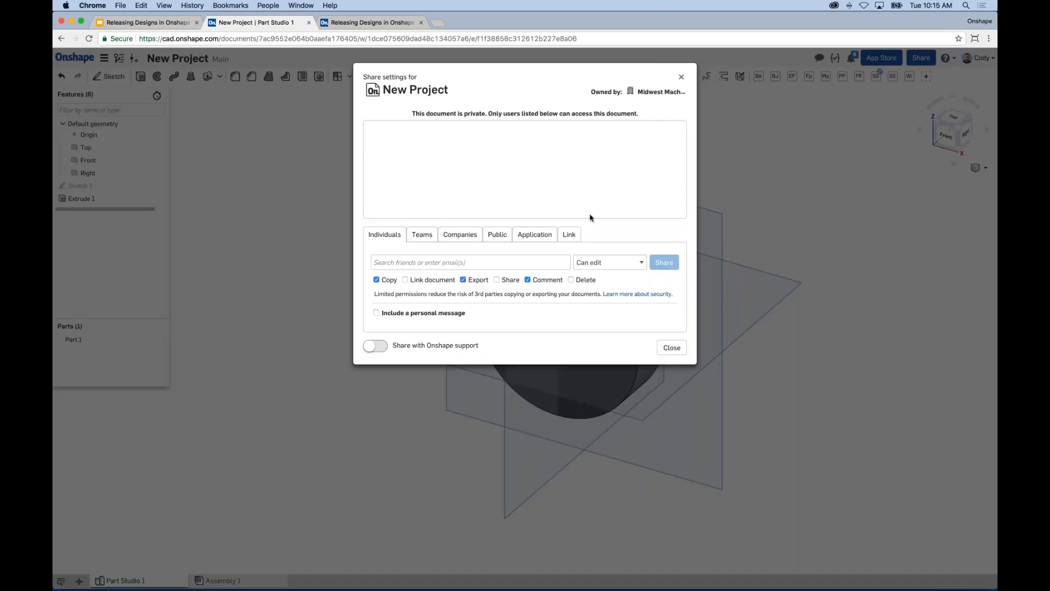
{"action": "left_click", "coordinate": [422, 235]}
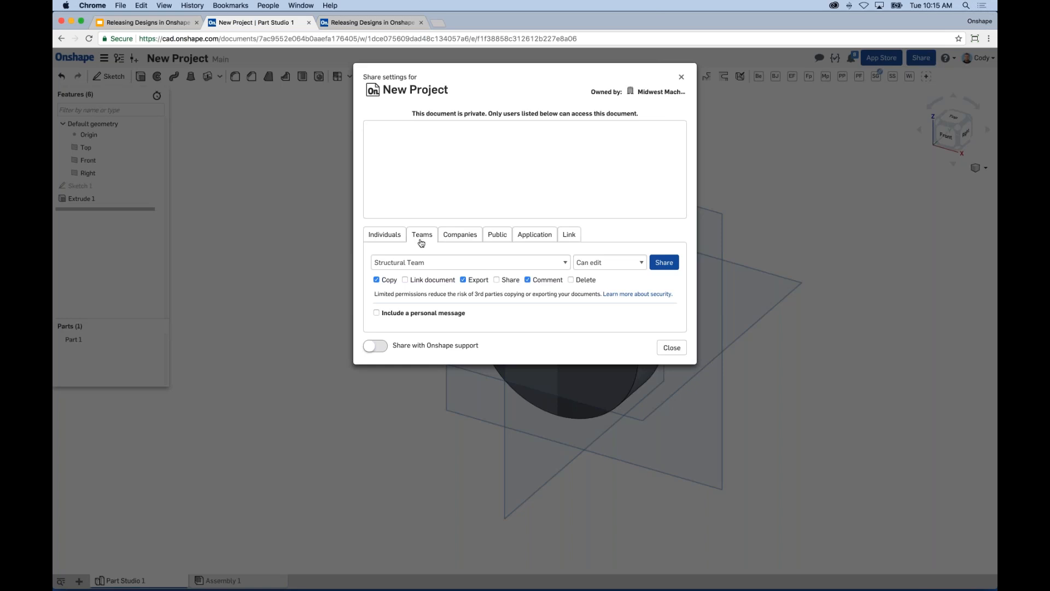
{"action": "left_click", "coordinate": [423, 263]}
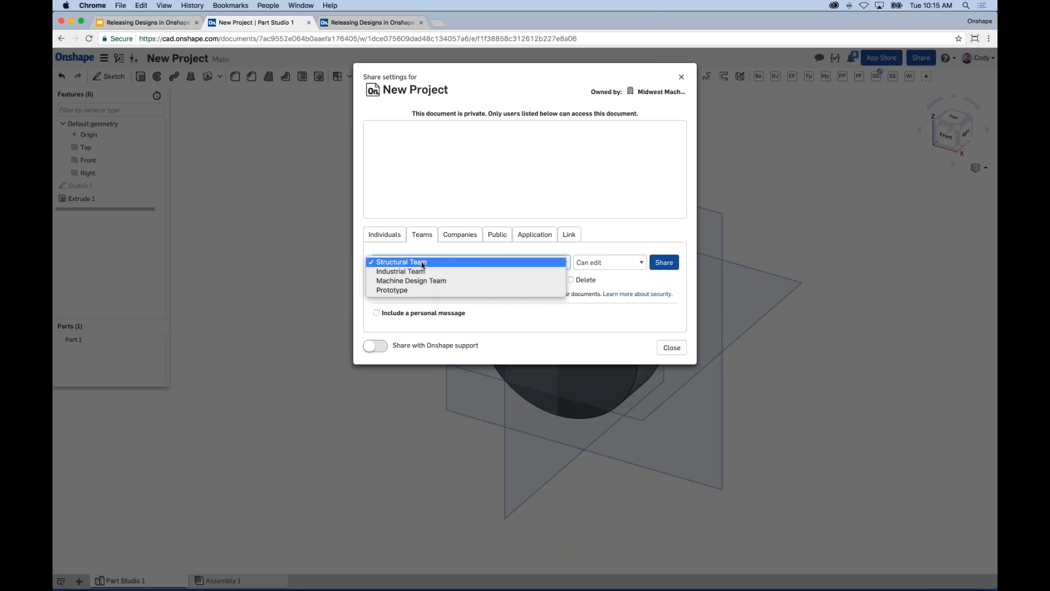
{"action": "left_click", "coordinate": [426, 281]}
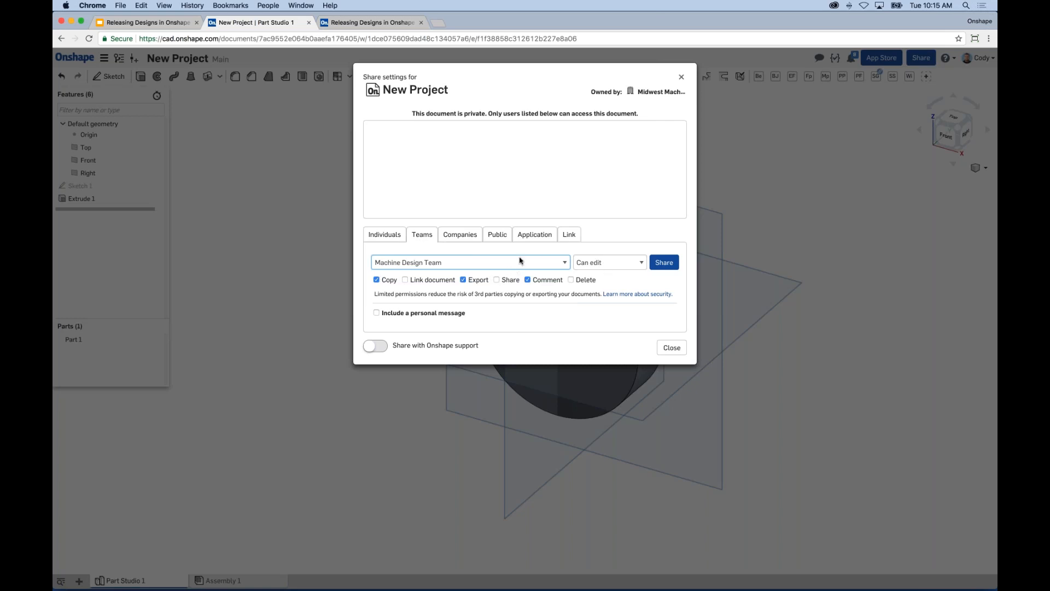
{"action": "left_click", "coordinate": [664, 262]}
{"action": "left_click", "coordinate": [436, 263]}
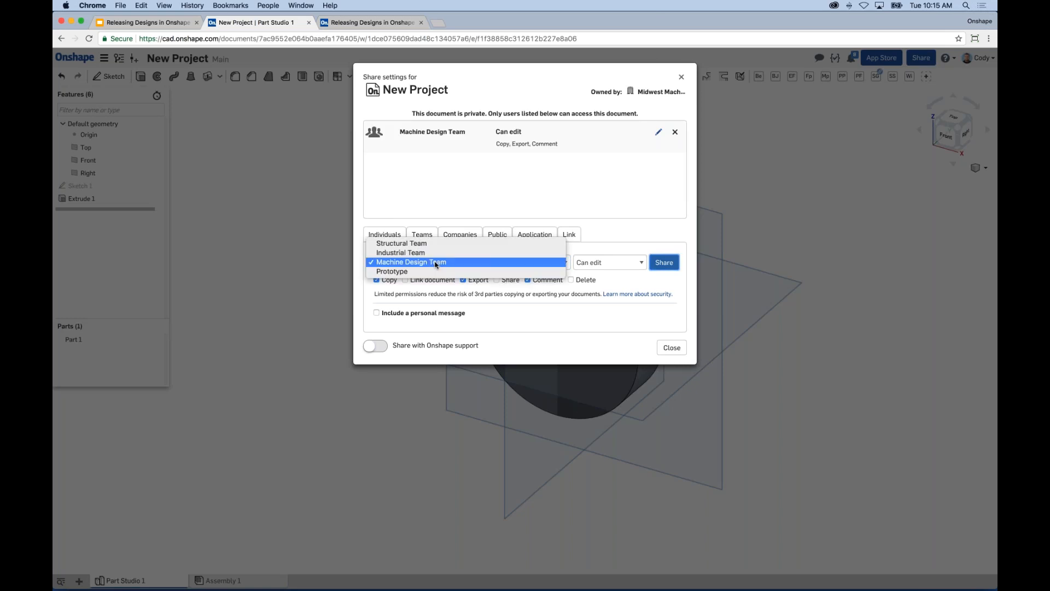
Step: Share New Project with the Structural Team at Can view permission
{"action": "left_click", "coordinate": [390, 244]}
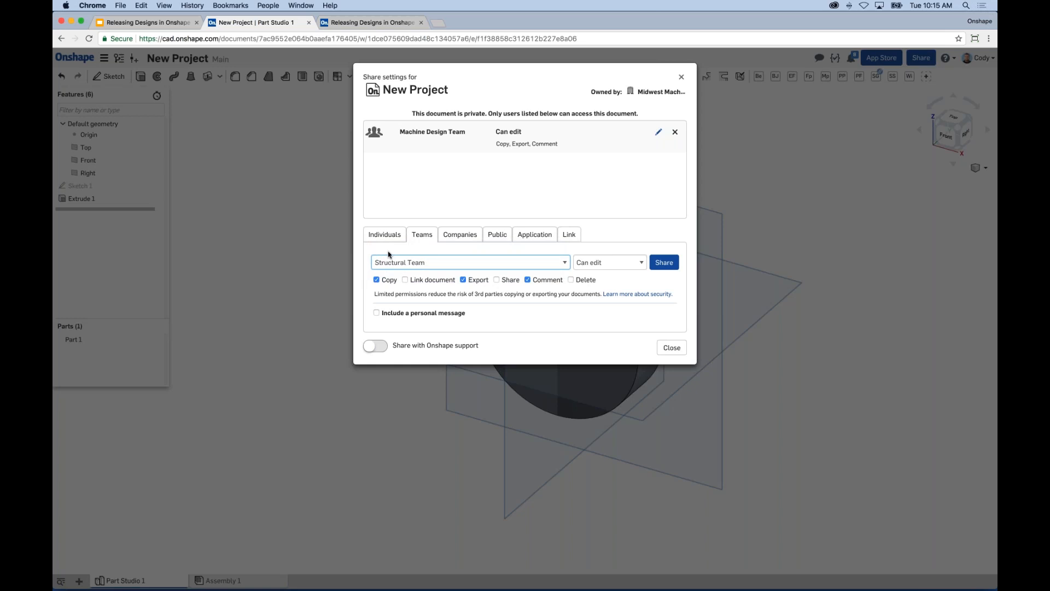
{"action": "left_click", "coordinate": [591, 263]}
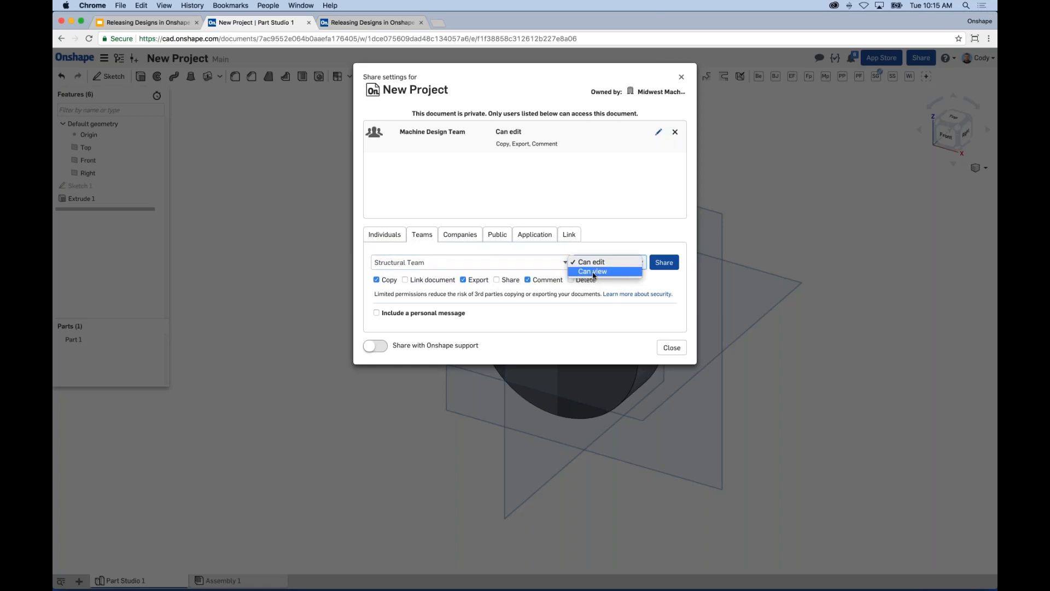
{"action": "left_click", "coordinate": [597, 271]}
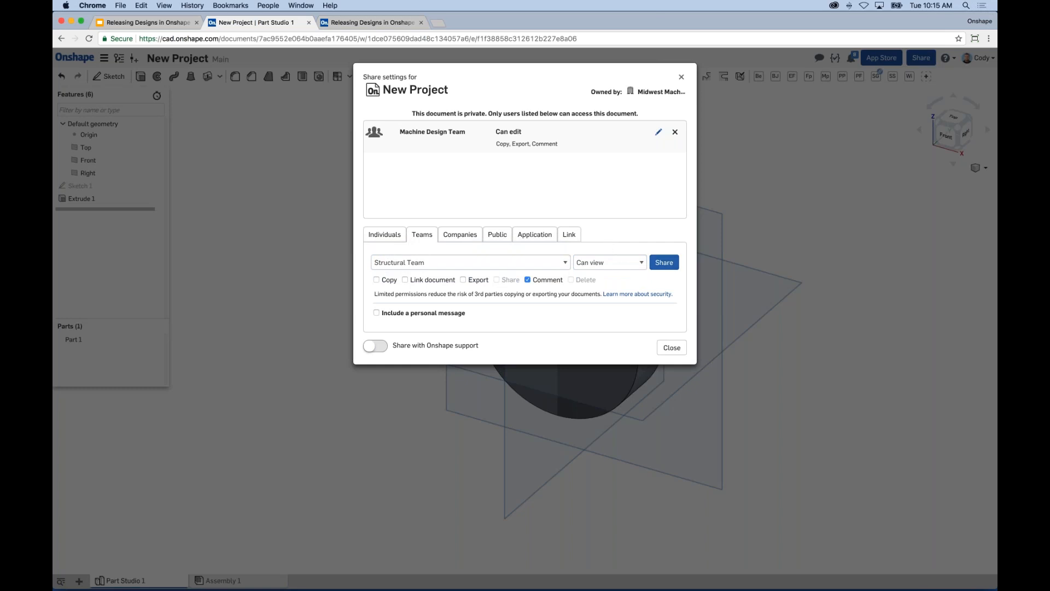
{"action": "left_click", "coordinate": [666, 265]}
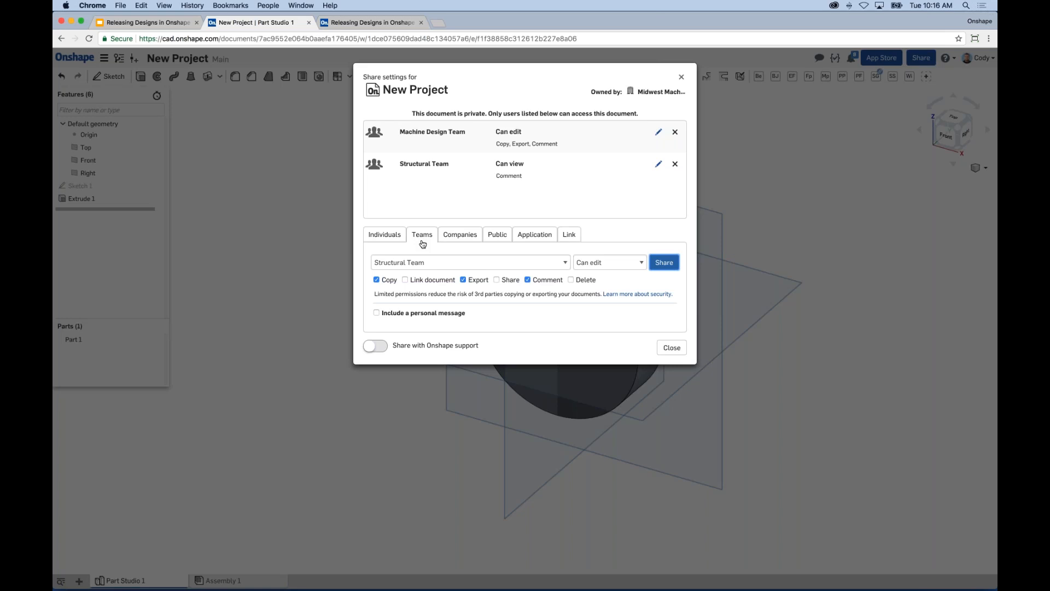
{"action": "left_click", "coordinate": [659, 132]}
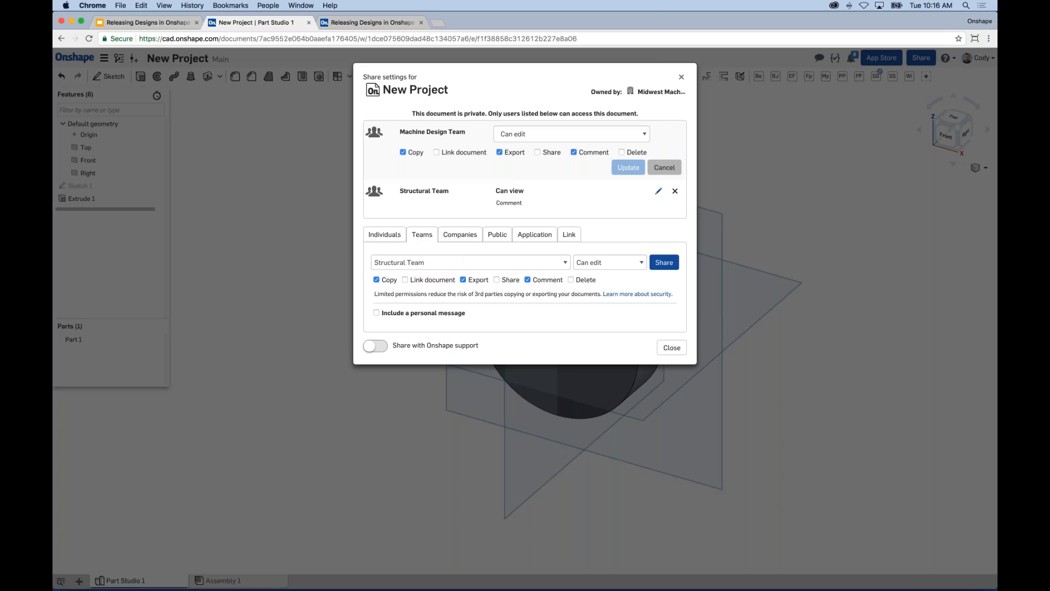
Step: Change the Machine Design Team's permission to Can view and update it
{"action": "left_click", "coordinate": [580, 133]}
{"action": "left_click", "coordinate": [546, 144]}
{"action": "left_click", "coordinate": [629, 168]}
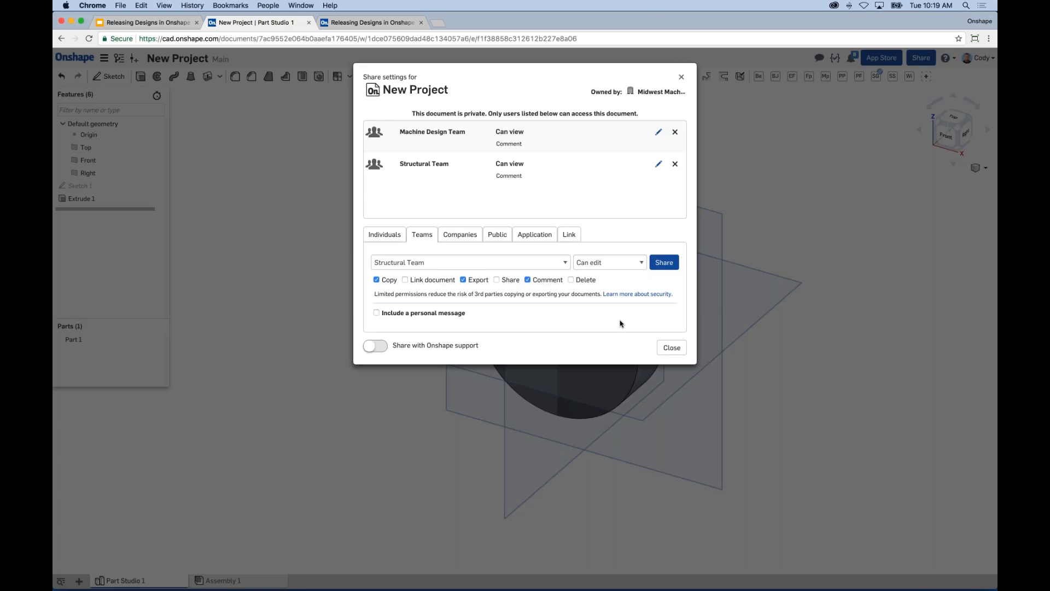
Step: Restore the Machine Design Team to Can edit and close the share settings
{"action": "left_click", "coordinate": [659, 134]}
{"action": "left_click", "coordinate": [549, 141]}
{"action": "left_click", "coordinate": [548, 125]}
{"action": "left_click", "coordinate": [628, 167]}
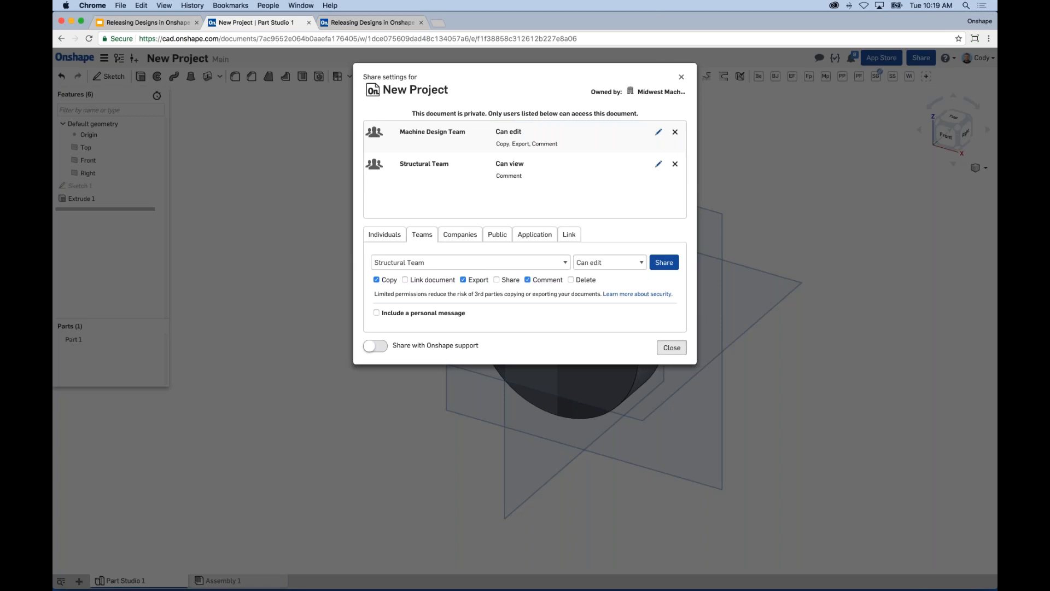
{"action": "left_click", "coordinate": [672, 347]}
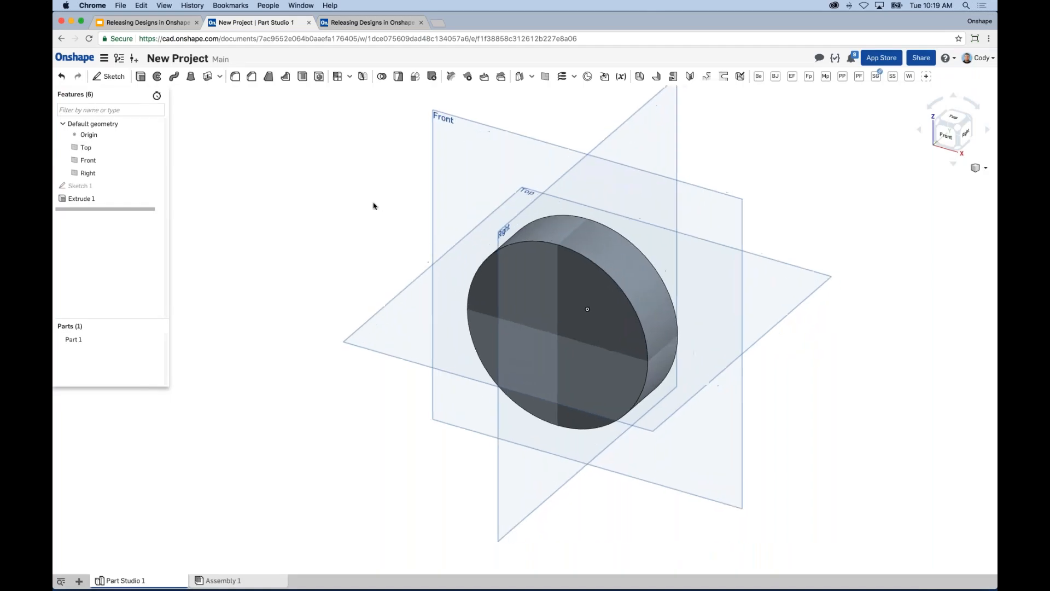
Step: Glance at the gearbox assembly, then present the Releasing Designs deck full screen from slide 3
{"action": "left_click", "coordinate": [370, 24]}
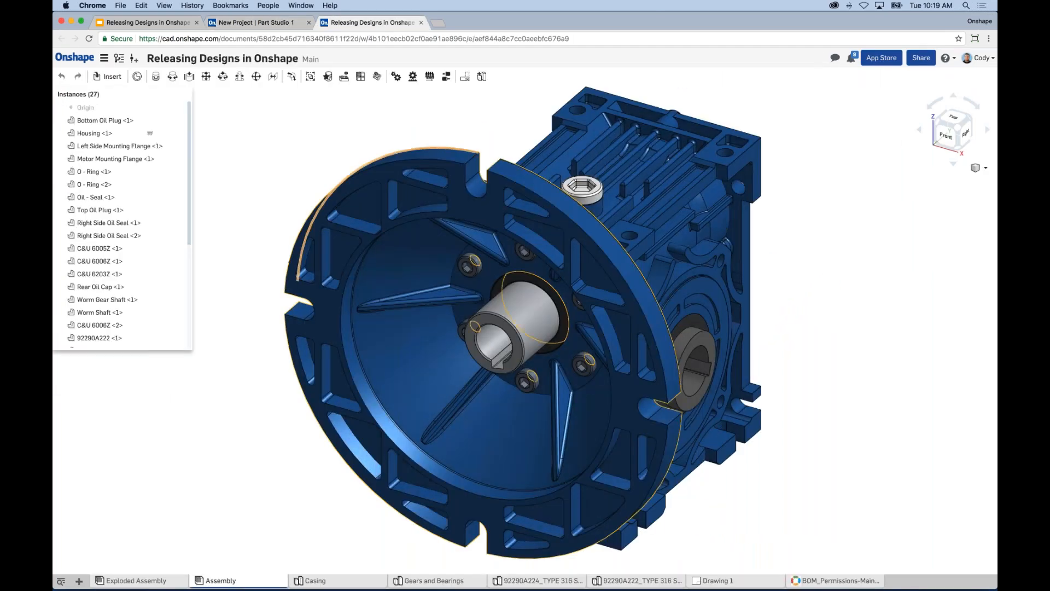
{"action": "middle_click_drag", "start_coordinate": [516, 141], "coordinate": [519, 156]}
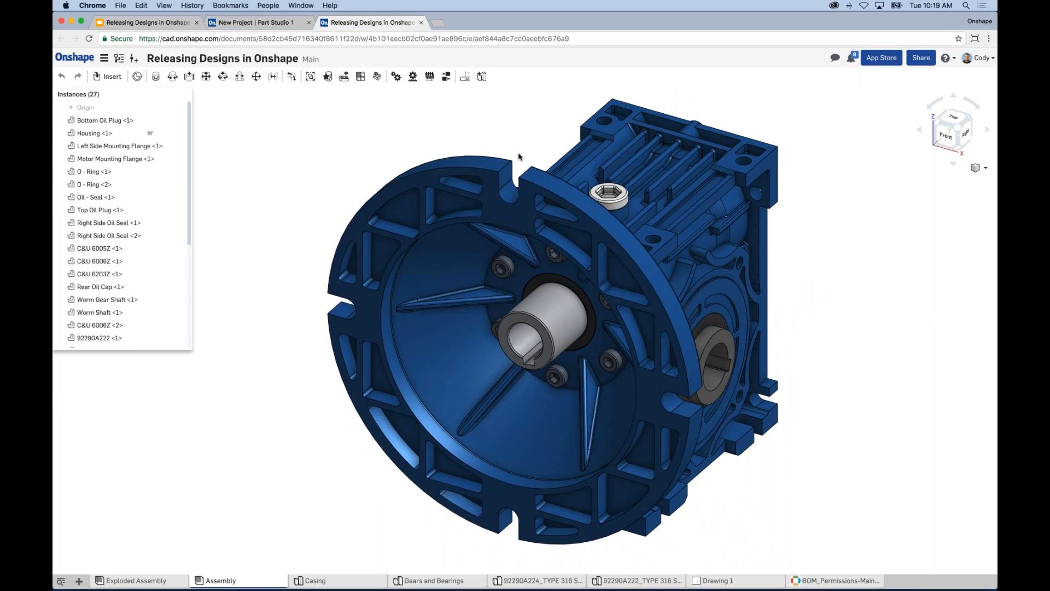
{"action": "left_click", "coordinate": [173, 22]}
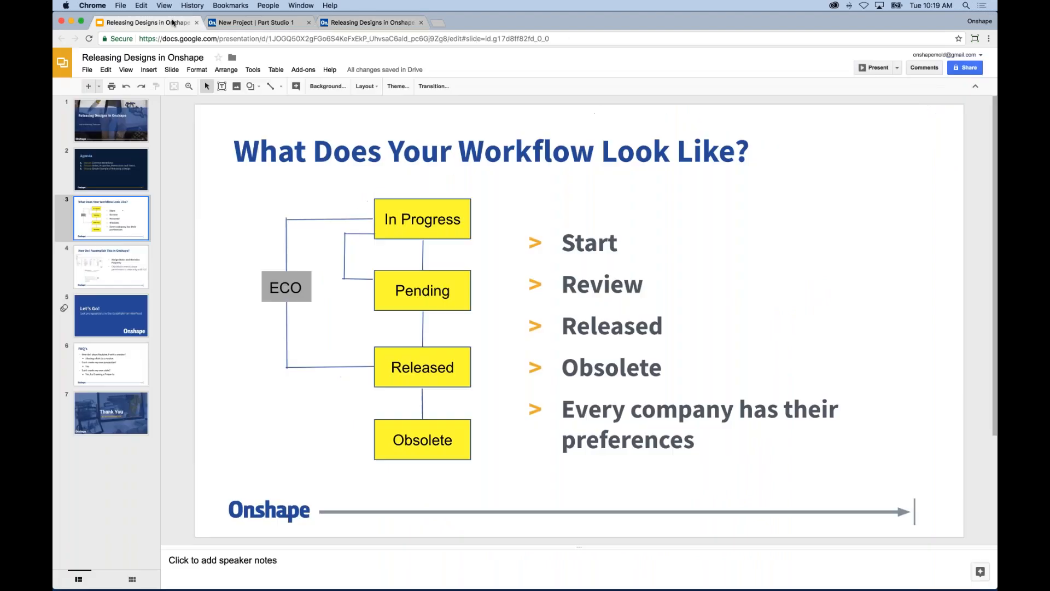
{"action": "left_click", "coordinate": [875, 67]}
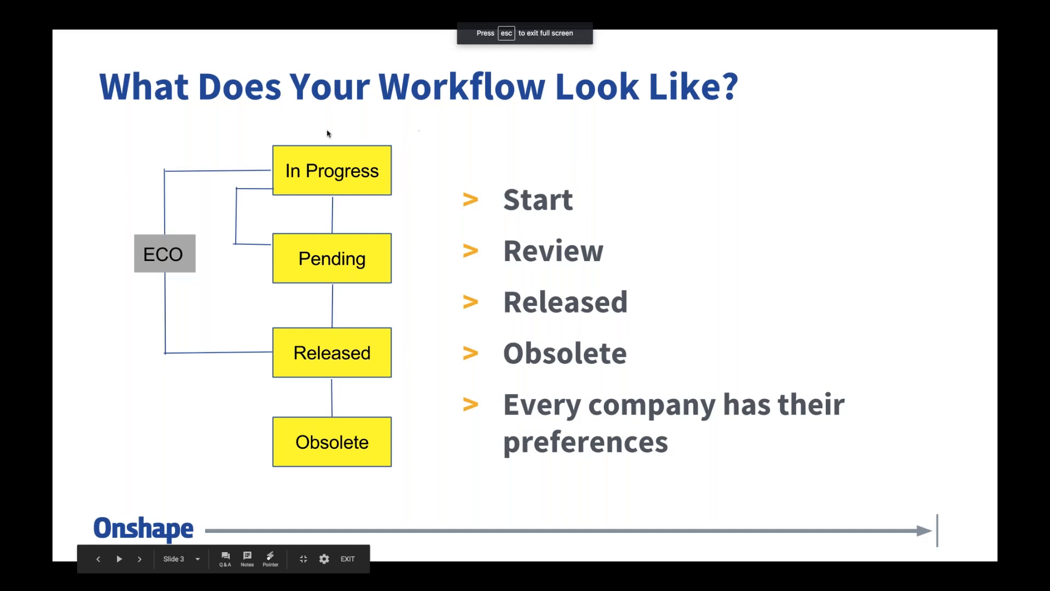
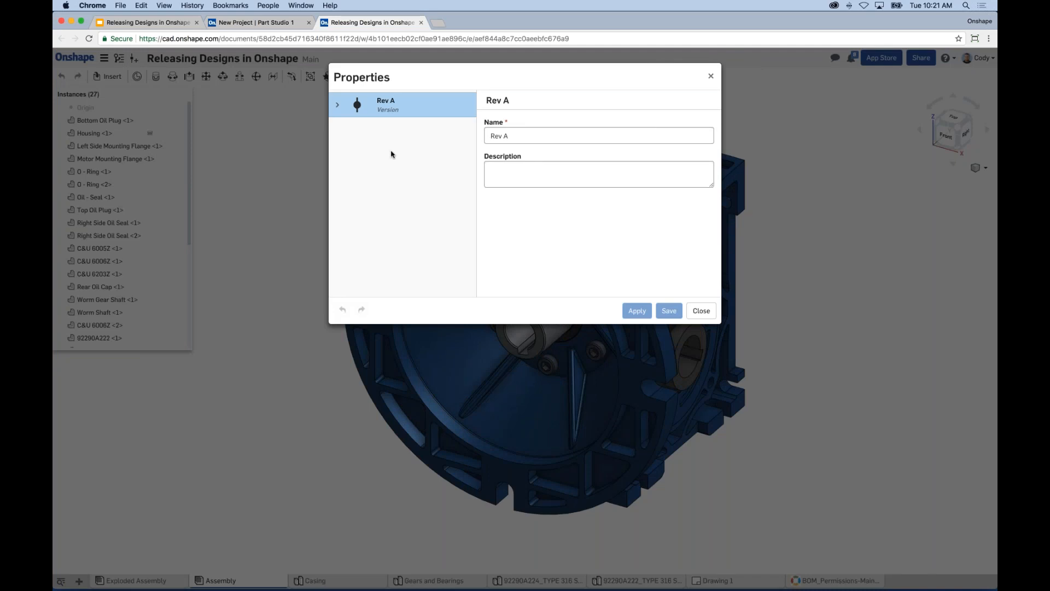
Step: Open Motor Mounting Flange's properties under Rev A > Casing, leaving its state In progress
{"action": "left_click", "coordinate": [337, 105]}
{"action": "left_click", "coordinate": [347, 129]}
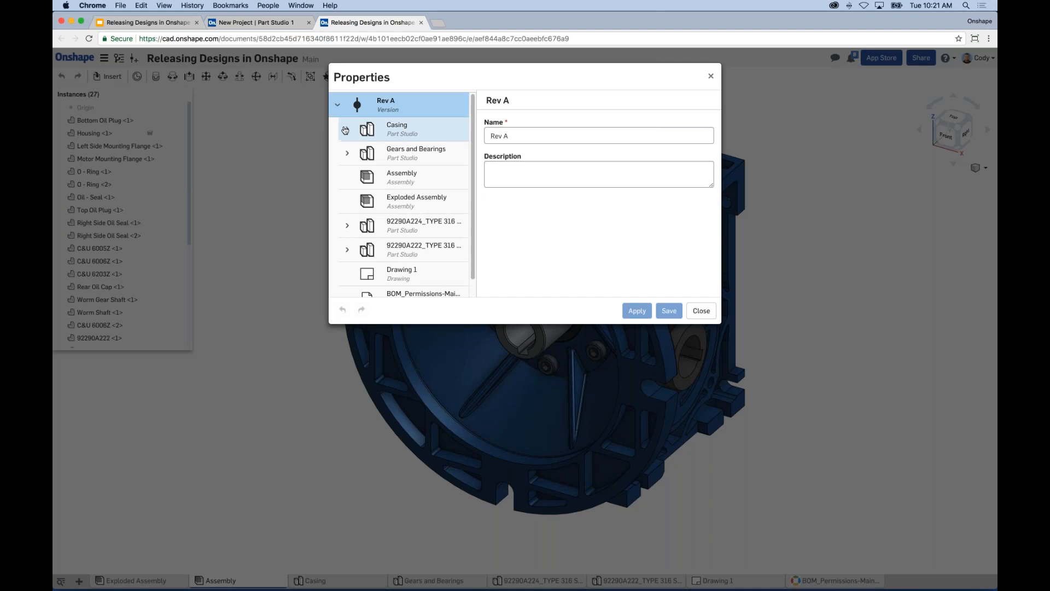
{"action": "left_click", "coordinate": [372, 149]}
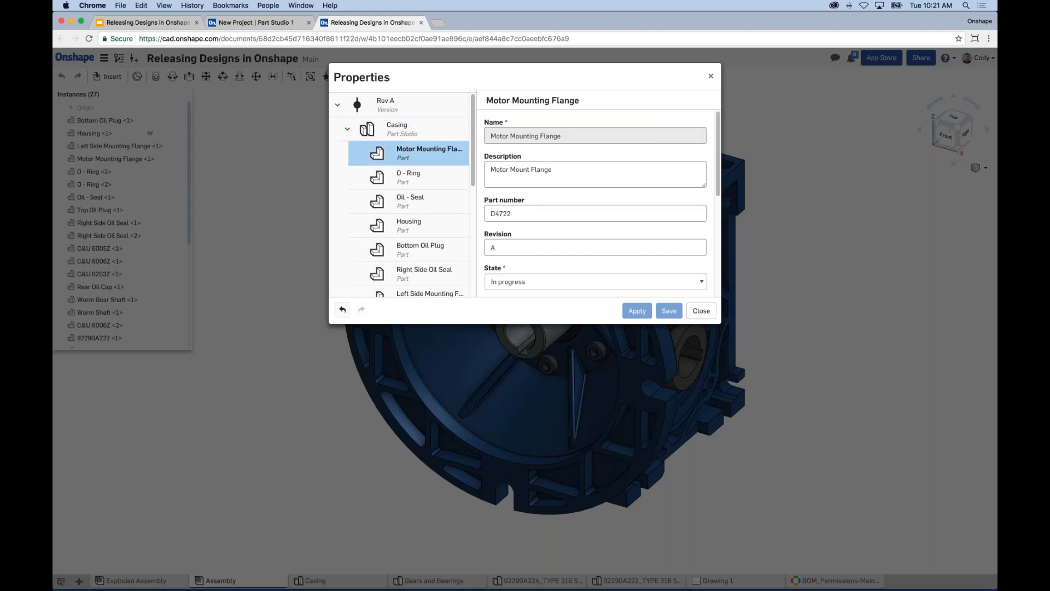
{"action": "scroll", "coordinate": [554, 238], "scroll_direction": "down", "scroll_amount": 2}
{"action": "left_click", "coordinate": [554, 235]}
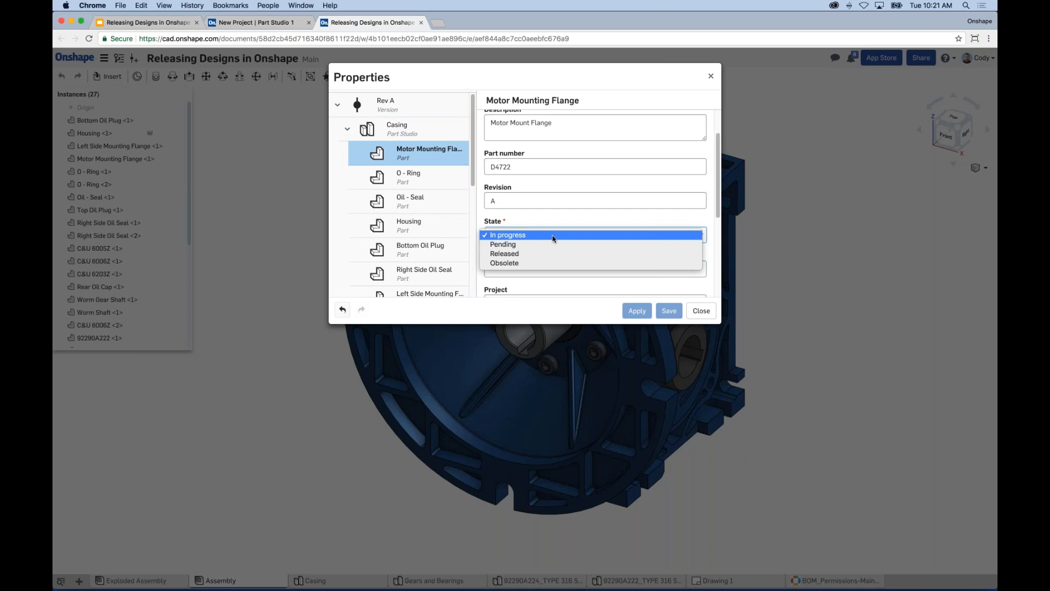
{"action": "left_click", "coordinate": [547, 235]}
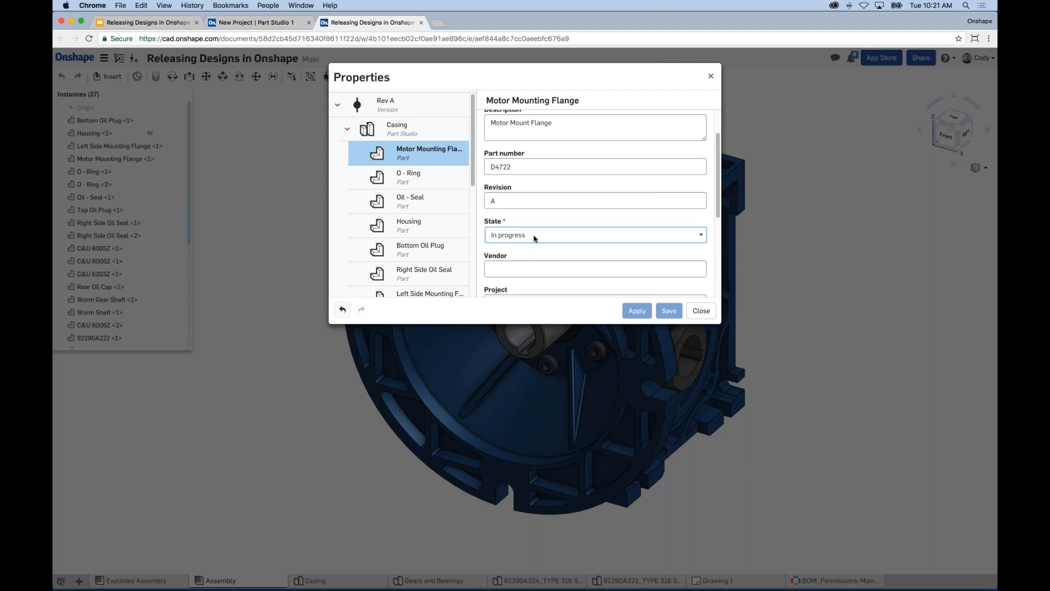
Step: Select all nine Casing parts, from Motor Mounting Flange through Top Oil Plug
{"action": "double_click", "coordinate": [483, 201]}
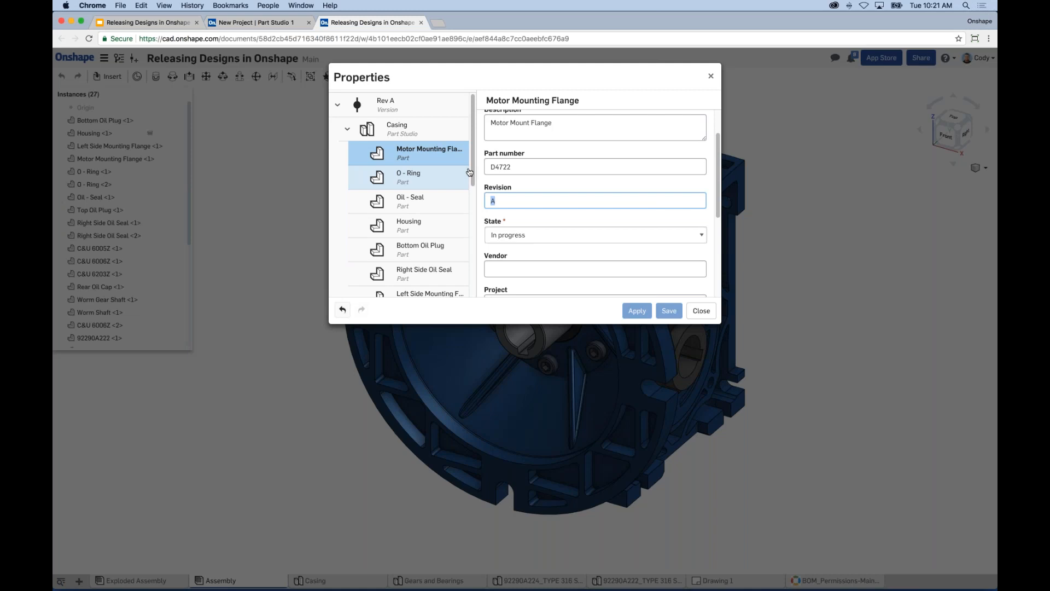
{"action": "left_click_drag", "start_coordinate": [475, 162], "coordinate": [475, 223]}
{"action": "left_click", "coordinate": [419, 221], "text": "shift"}
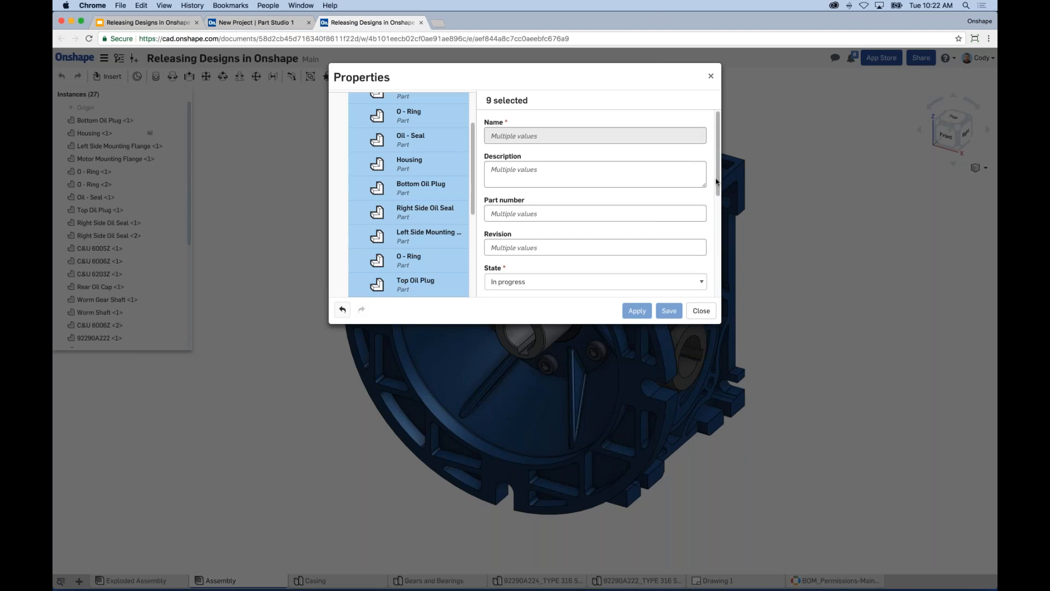
Step: Choose Pending as the state for the nine selected Casing parts
{"action": "scroll", "coordinate": [518, 227], "scroll_direction": "down", "scroll_amount": 2}
{"action": "left_click", "coordinate": [519, 227]}
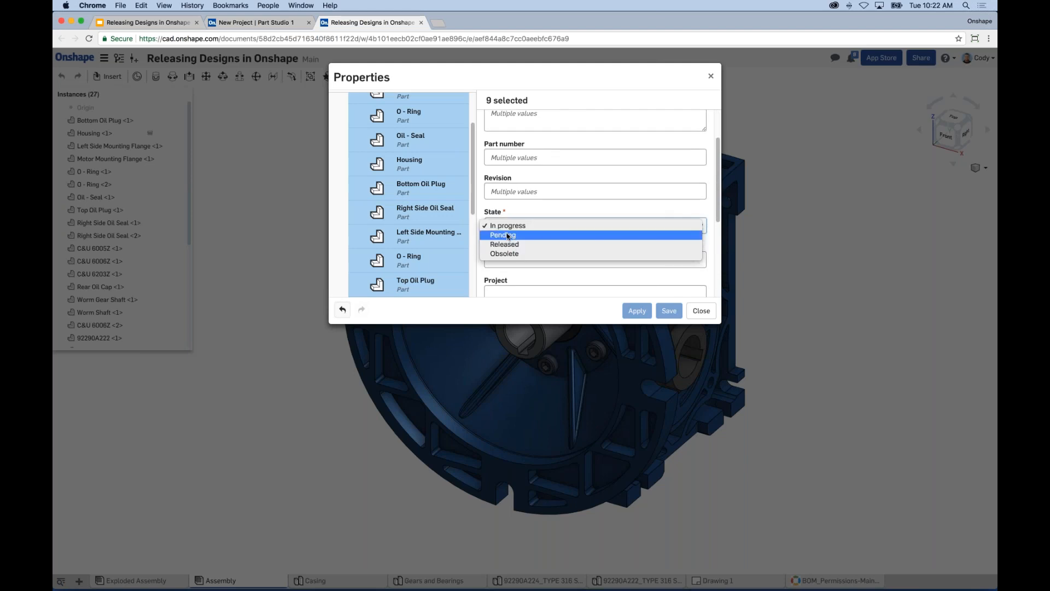
{"action": "left_click", "coordinate": [516, 235]}
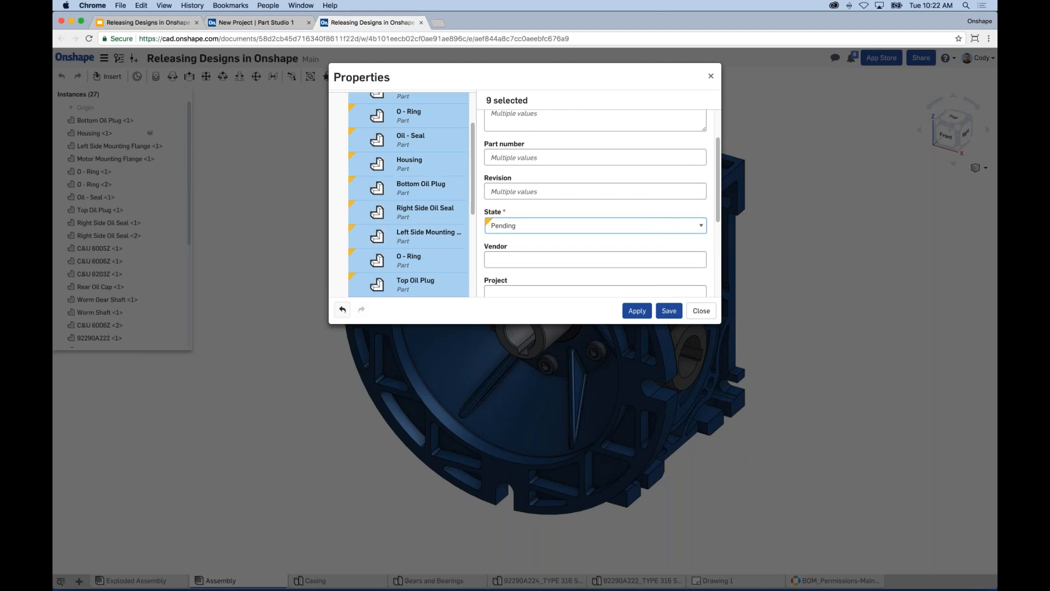
{"action": "left_click_drag", "start_coordinate": [472, 198], "coordinate": [469, 164]}
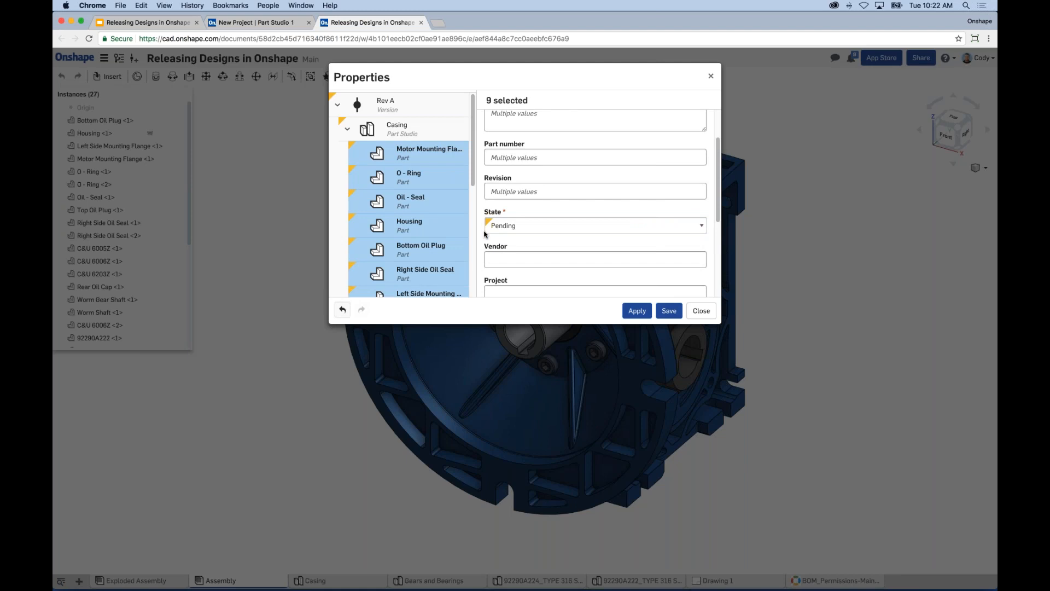
{"action": "left_click", "coordinate": [636, 313]}
Step: Apply the Pending state to the nine Casing parts
{"action": "left_click", "coordinate": [641, 311]}
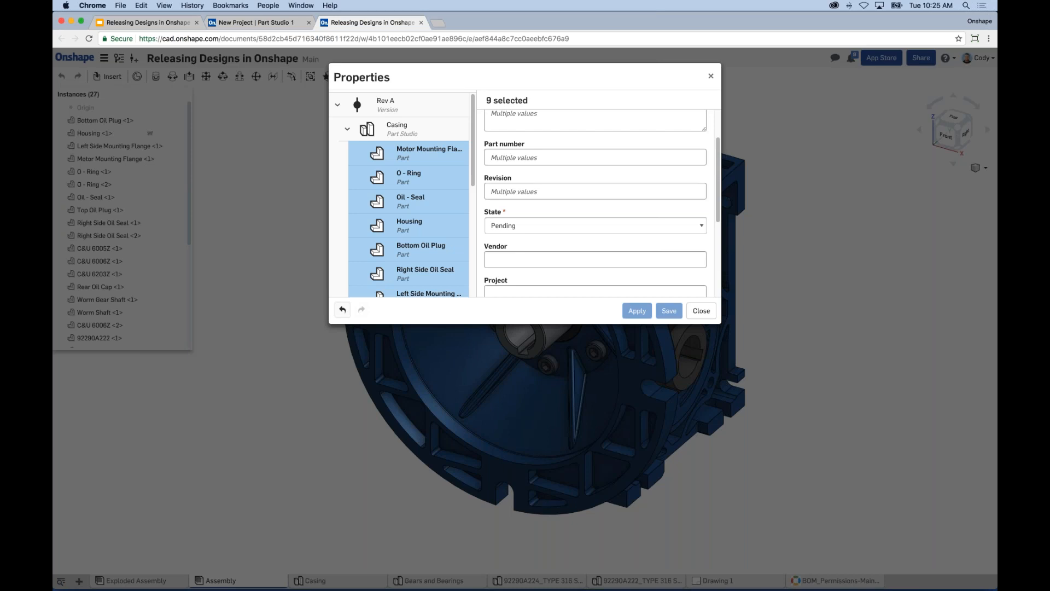
Step: Change the Structural Team's document permission to Can view and close the share settings
{"action": "left_click", "coordinate": [701, 310]}
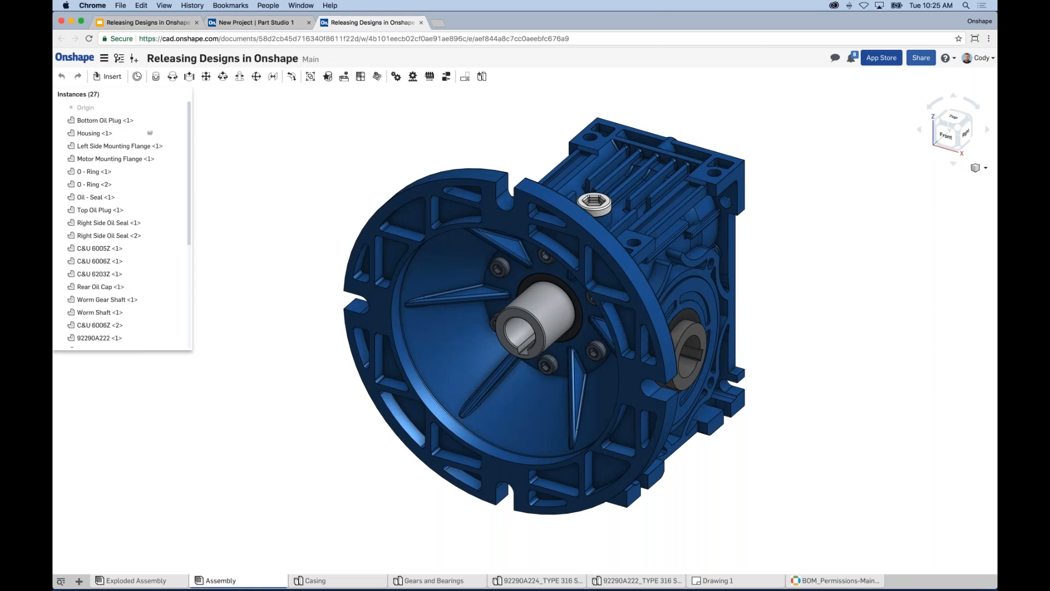
{"action": "left_click", "coordinate": [921, 58]}
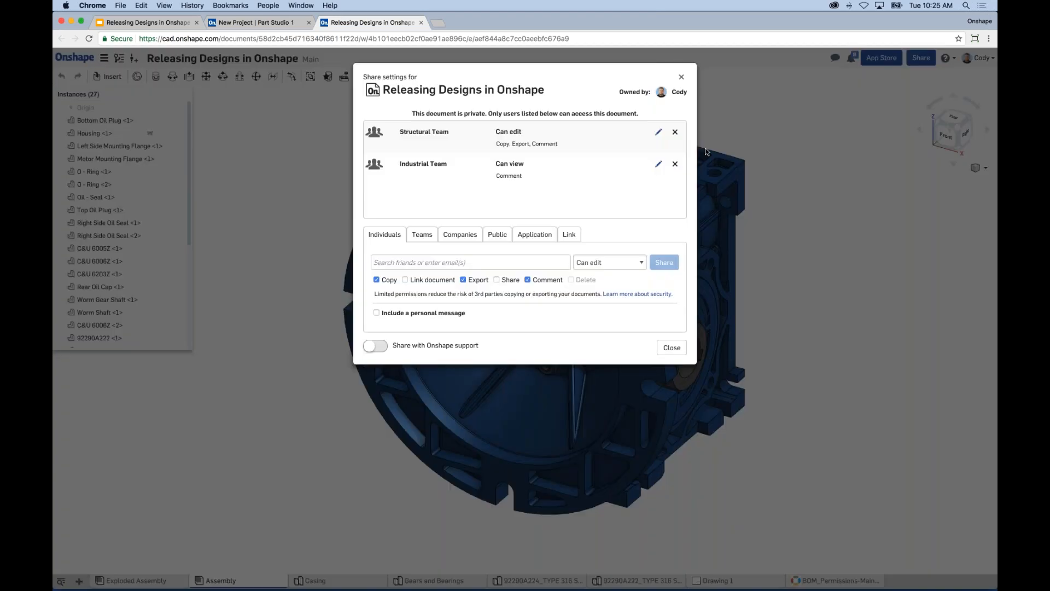
{"action": "left_click", "coordinate": [658, 132]}
{"action": "left_click", "coordinate": [542, 135]}
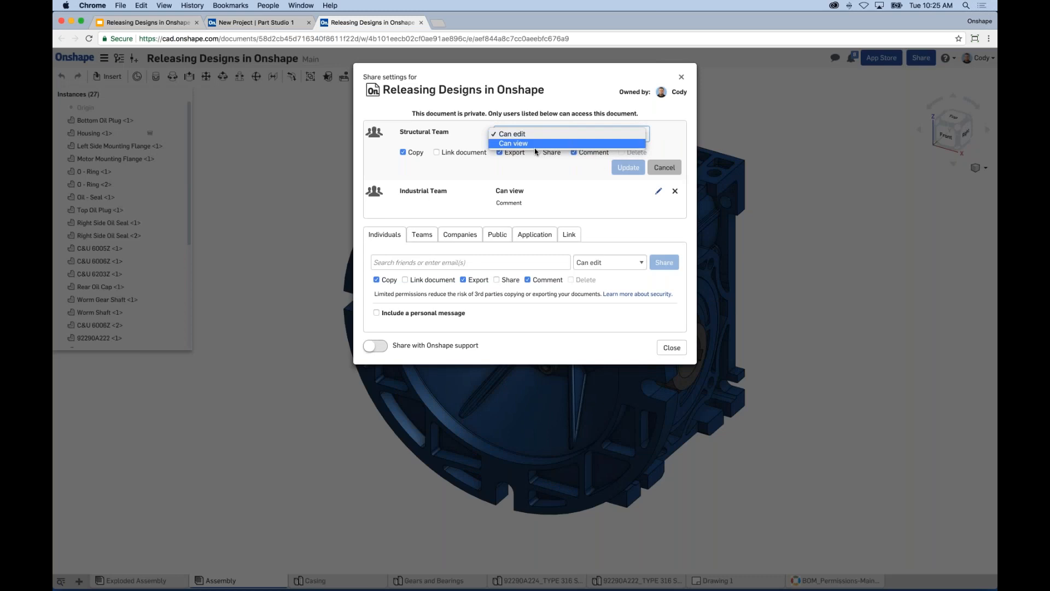
{"action": "left_click", "coordinate": [534, 144]}
{"action": "left_click", "coordinate": [628, 167]}
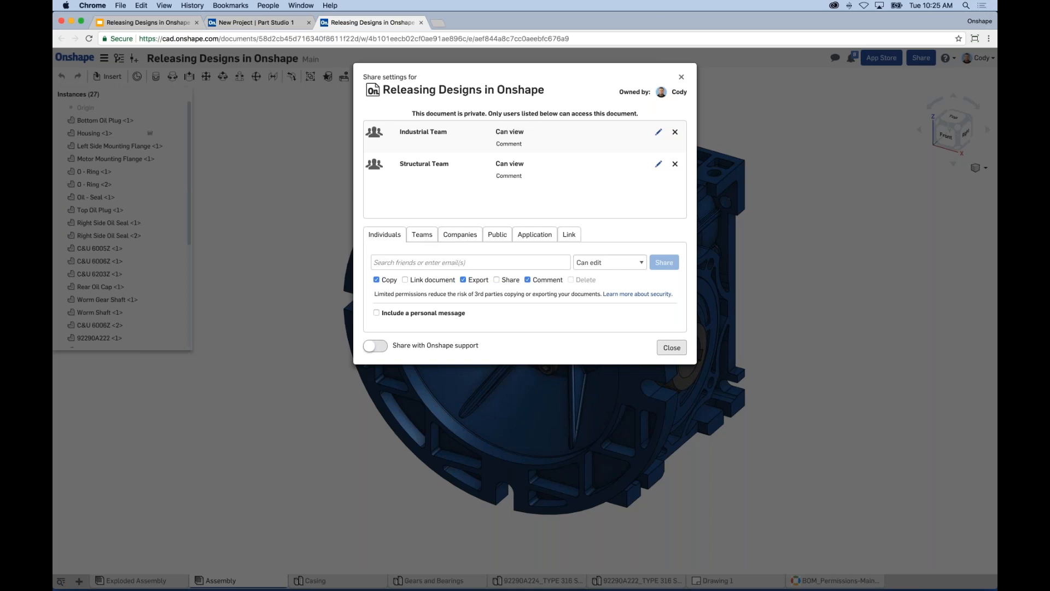
{"action": "left_click", "coordinate": [672, 347]}
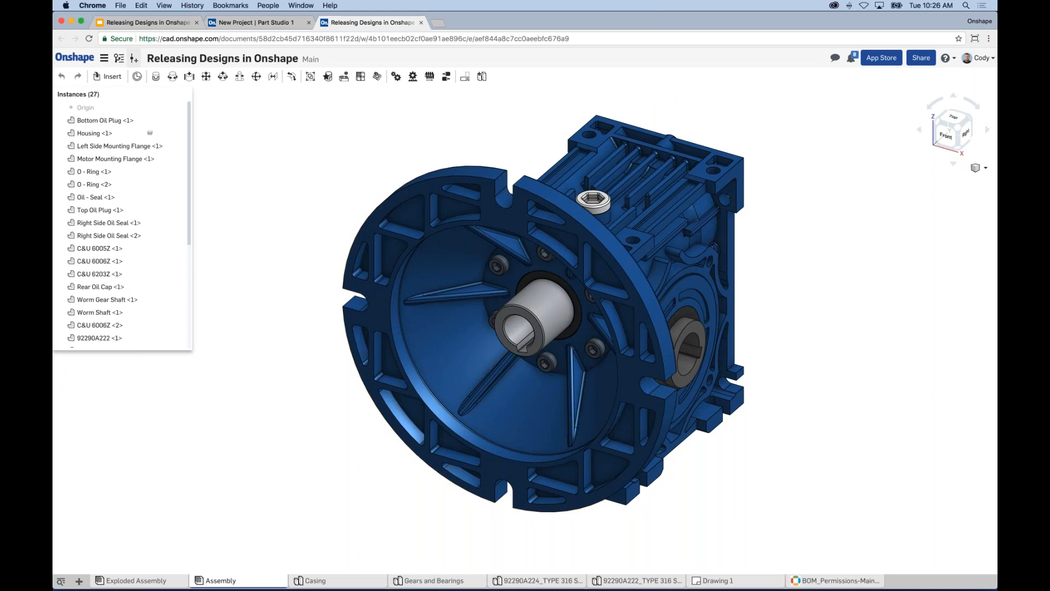
Step: Create version 'Housing Change Rev A Review' from Main and expand it in its properties
{"action": "left_click", "coordinate": [134, 60]}
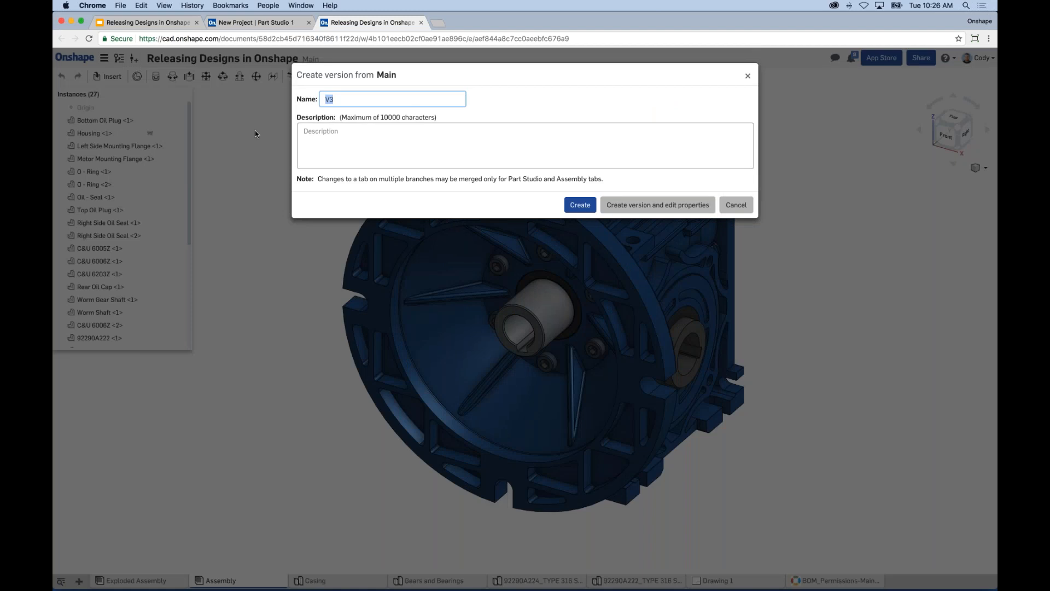
{"action": "type", "text": "Housing Change Rev A Review"}
{"action": "left_click", "coordinate": [638, 208]}
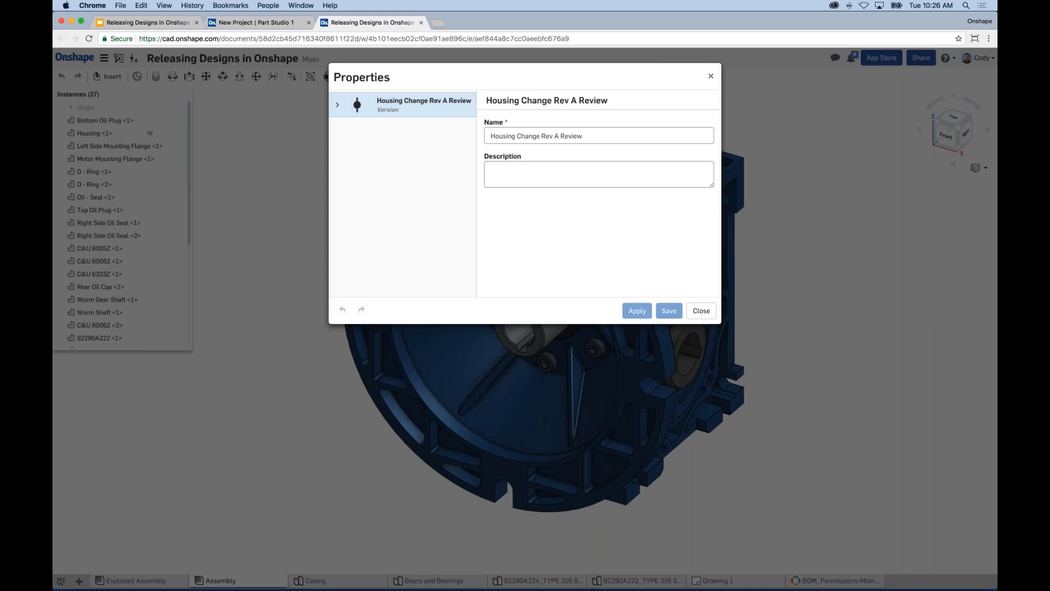
{"action": "left_click", "coordinate": [338, 104]}
Step: Give Motor Mounting Flange revision B and Pending state, apply, and close Properties
{"action": "left_click", "coordinate": [343, 128]}
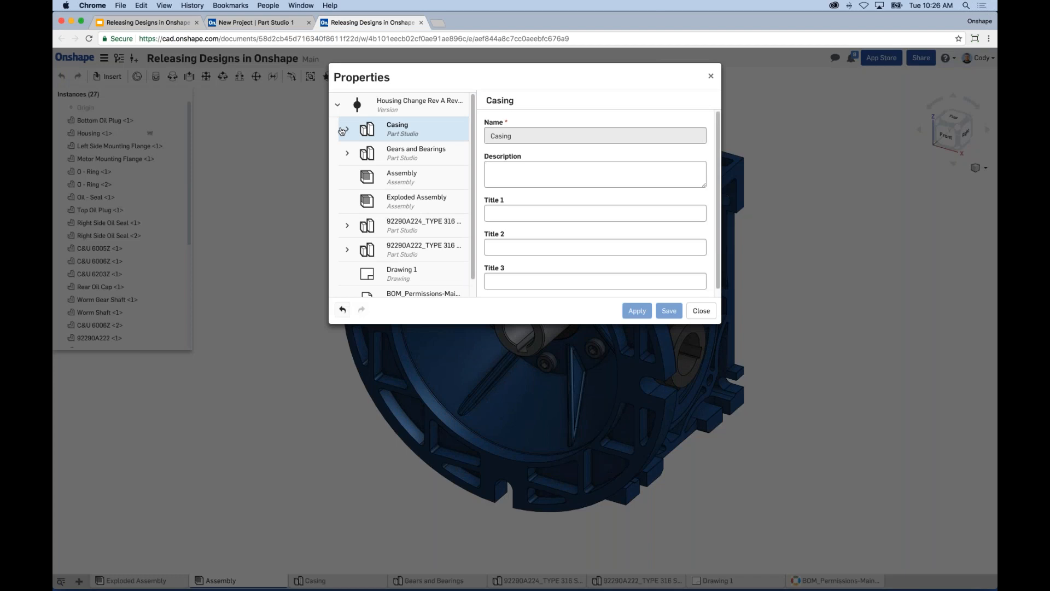
{"action": "left_click", "coordinate": [346, 128]}
{"action": "left_click", "coordinate": [428, 155]}
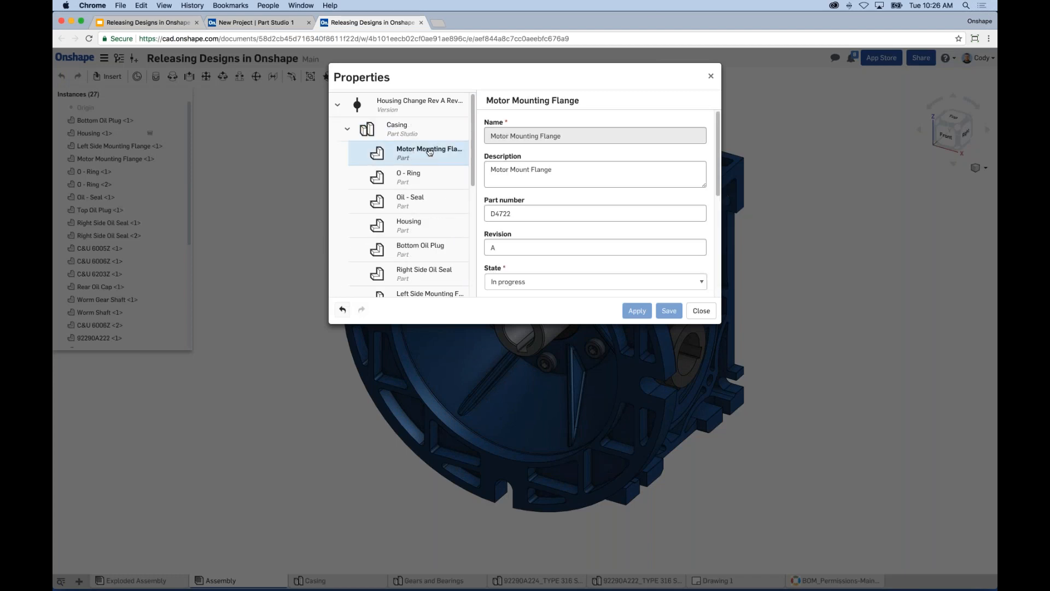
{"action": "scroll", "coordinate": [716, 195], "scroll_direction": "down", "scroll_amount": 1}
{"action": "left_click_drag", "start_coordinate": [715, 196], "coordinate": [716, 227]}
{"action": "left_click_drag", "start_coordinate": [505, 165], "coordinate": [453, 171]}
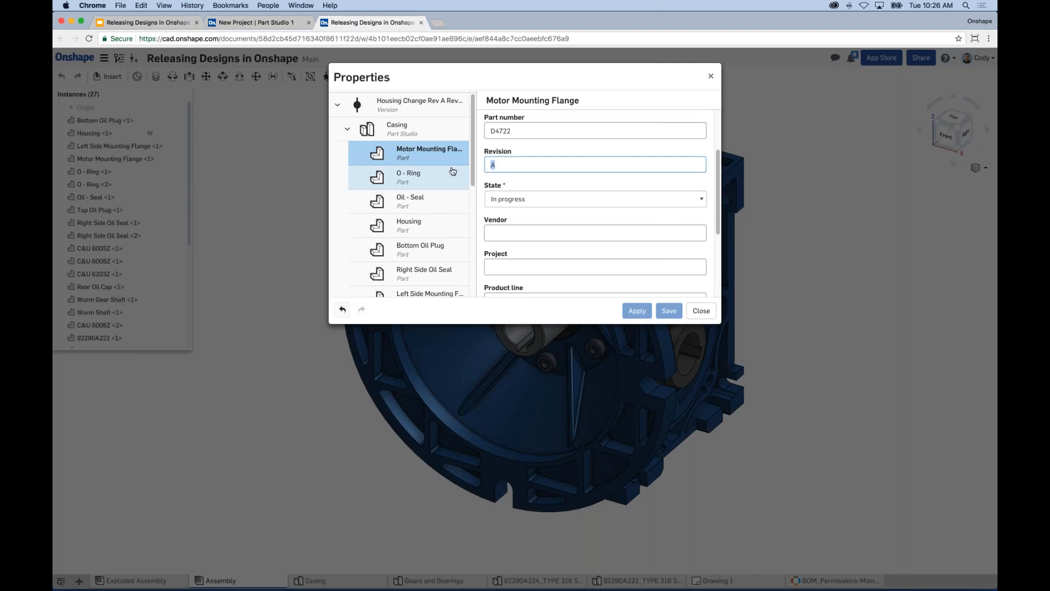
{"action": "type", "text": "B"}
{"action": "left_click", "coordinate": [513, 199]}
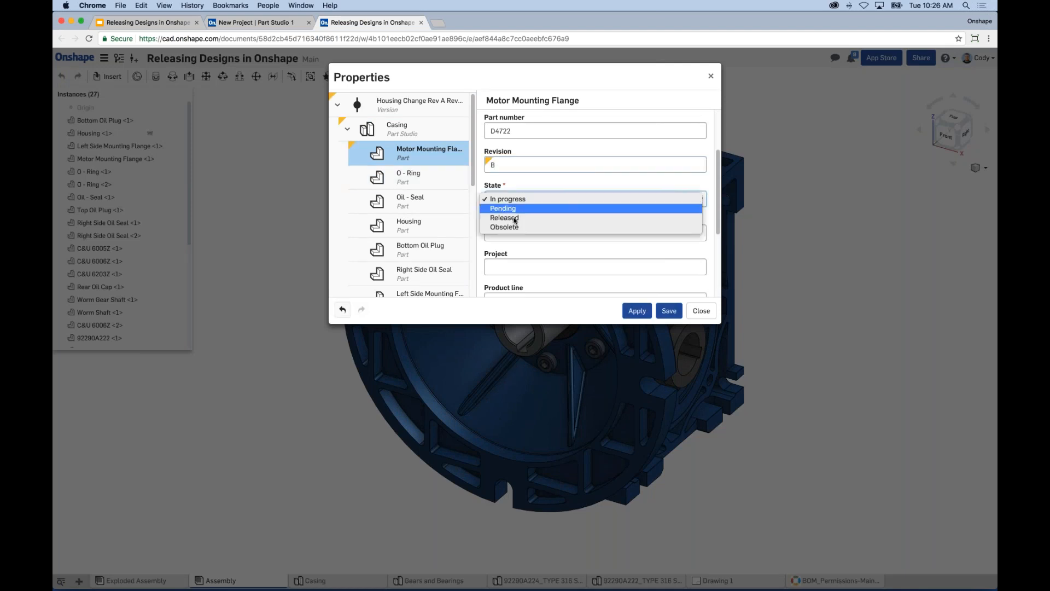
{"action": "left_click", "coordinate": [509, 208]}
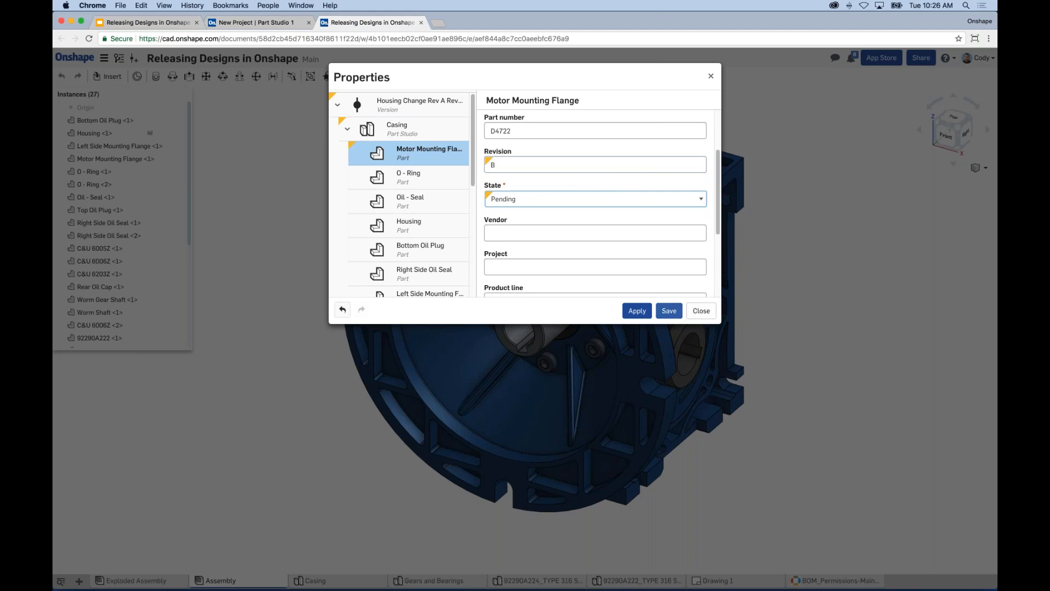
{"action": "left_click", "coordinate": [637, 311]}
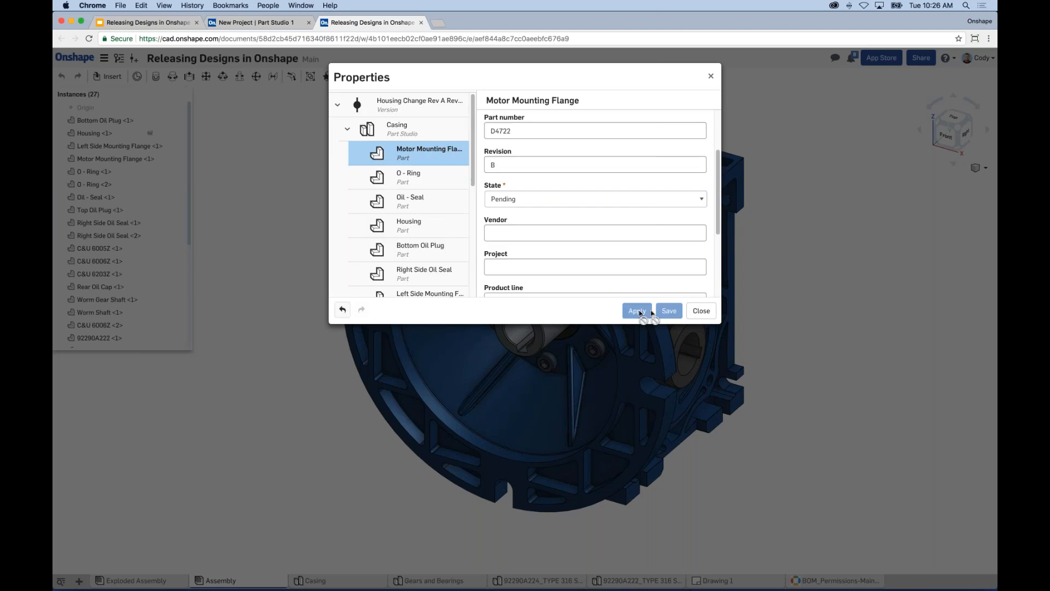
{"action": "left_click", "coordinate": [701, 310]}
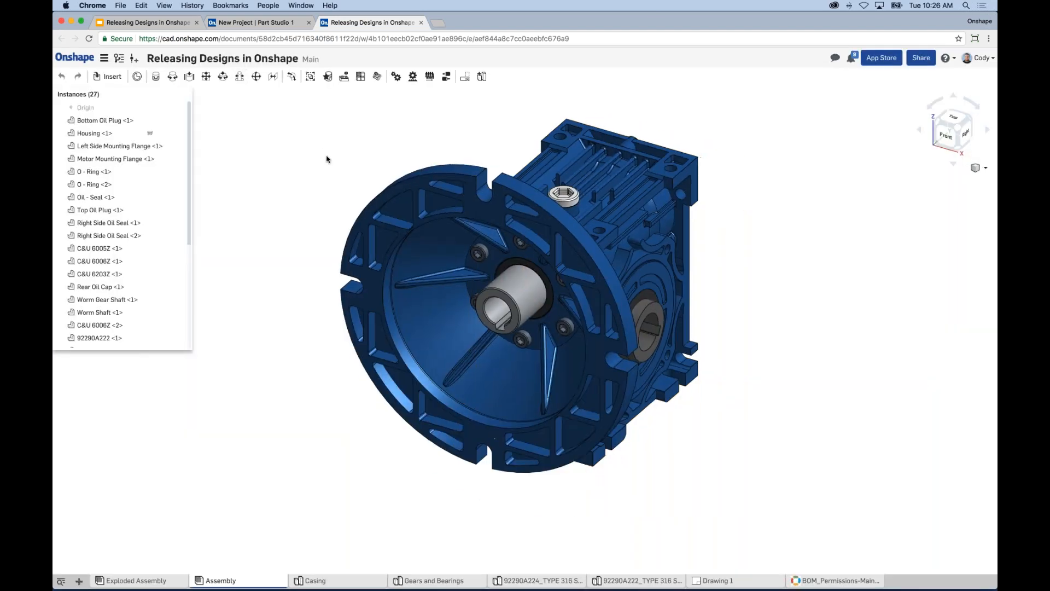
Step: Check the version history showing Rev A and the housing change version, then return to Google Slides
{"action": "left_click", "coordinate": [119, 58]}
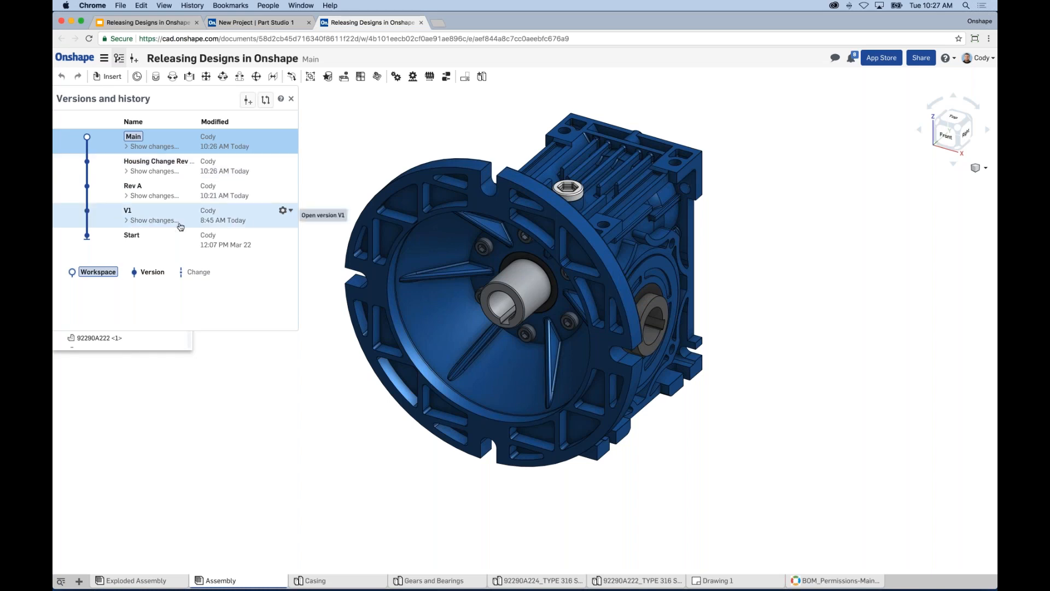
{"action": "scroll", "coordinate": [390, 156], "scroll_direction": "down", "scroll_amount": 1}
{"action": "middle_click_drag", "start_coordinate": [399, 153], "coordinate": [399, 161]}
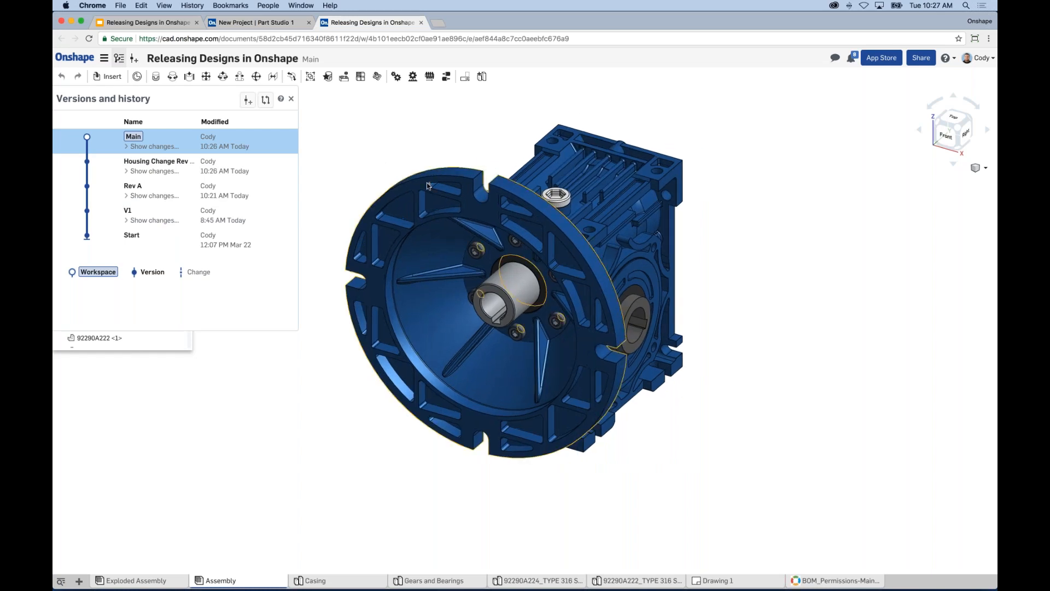
{"action": "left_click", "coordinate": [168, 23]}
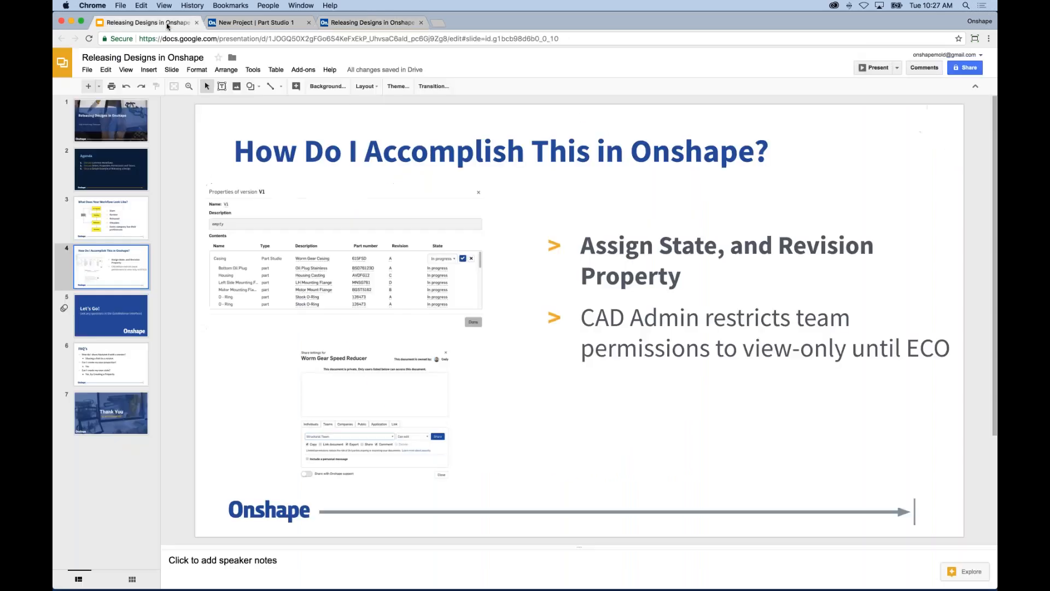
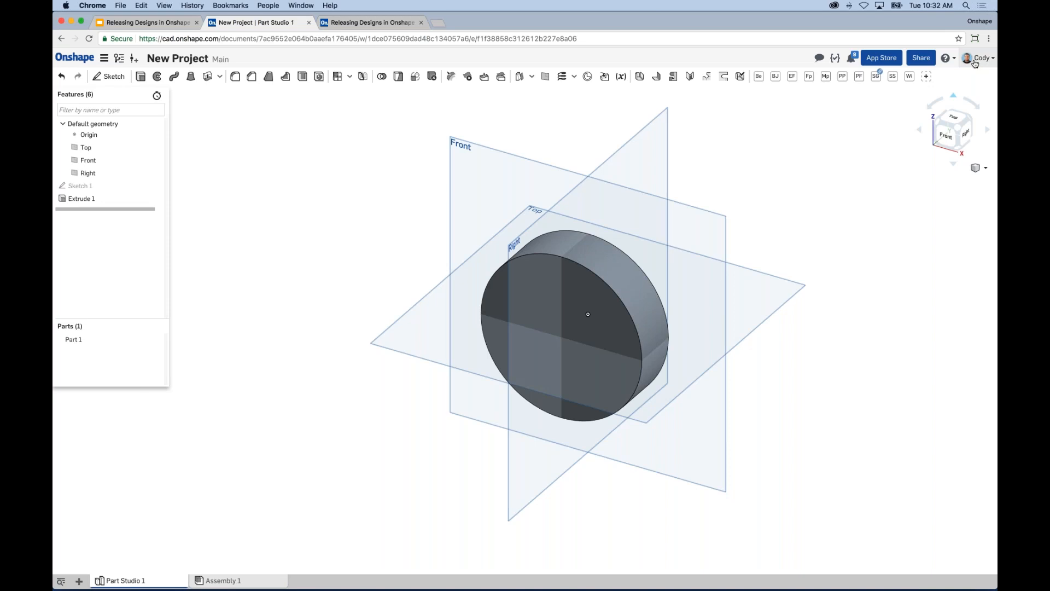
Step: Open the account menu at the top right of the Part Studio
{"action": "left_click", "coordinate": [977, 61]}
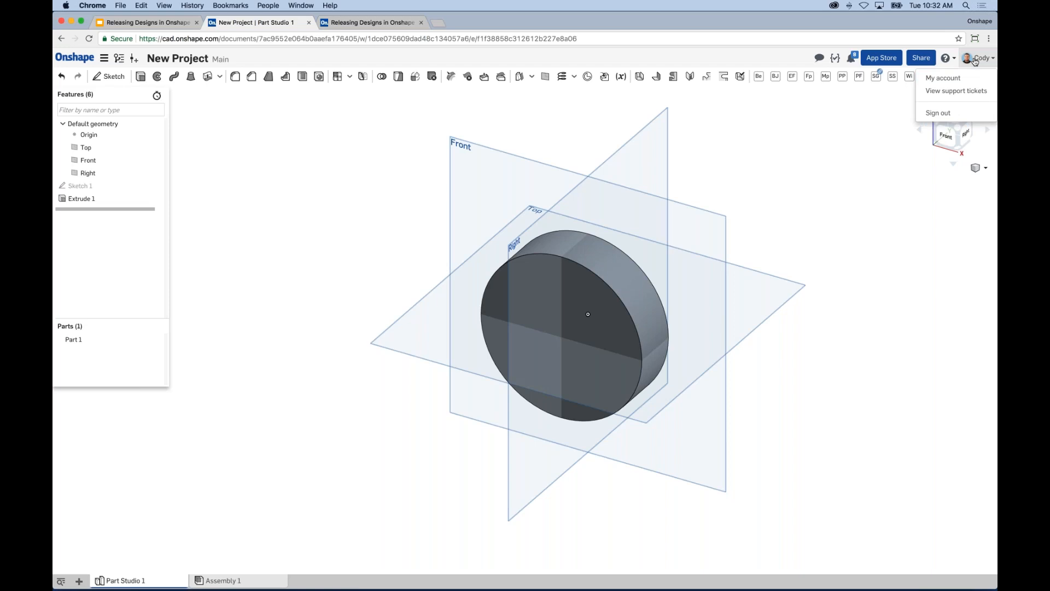
Step: Go to My account > Company Properties and start a new property
{"action": "left_click", "coordinate": [943, 78]}
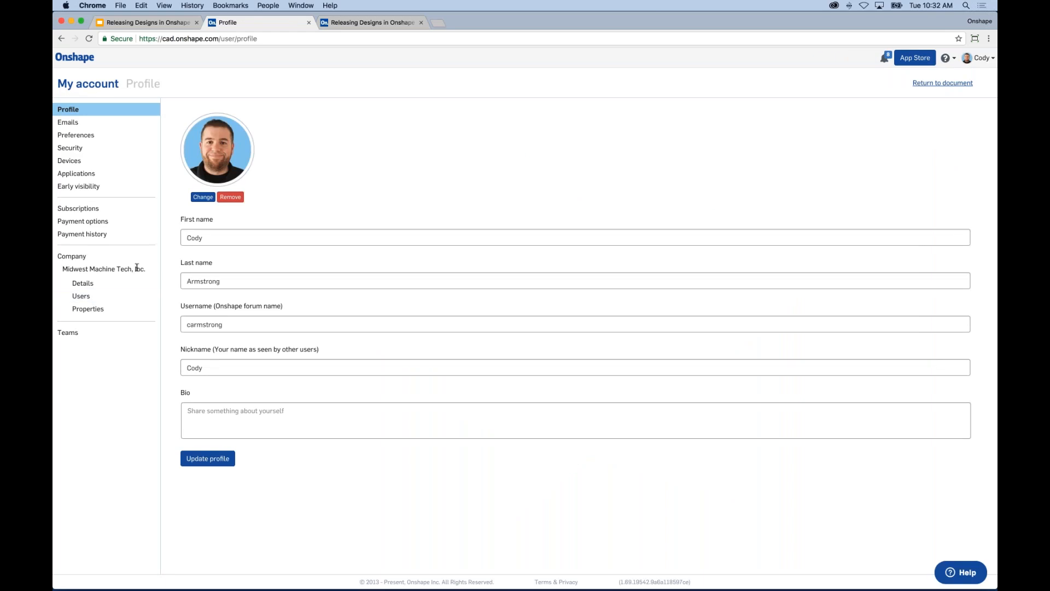
{"action": "left_click", "coordinate": [89, 309]}
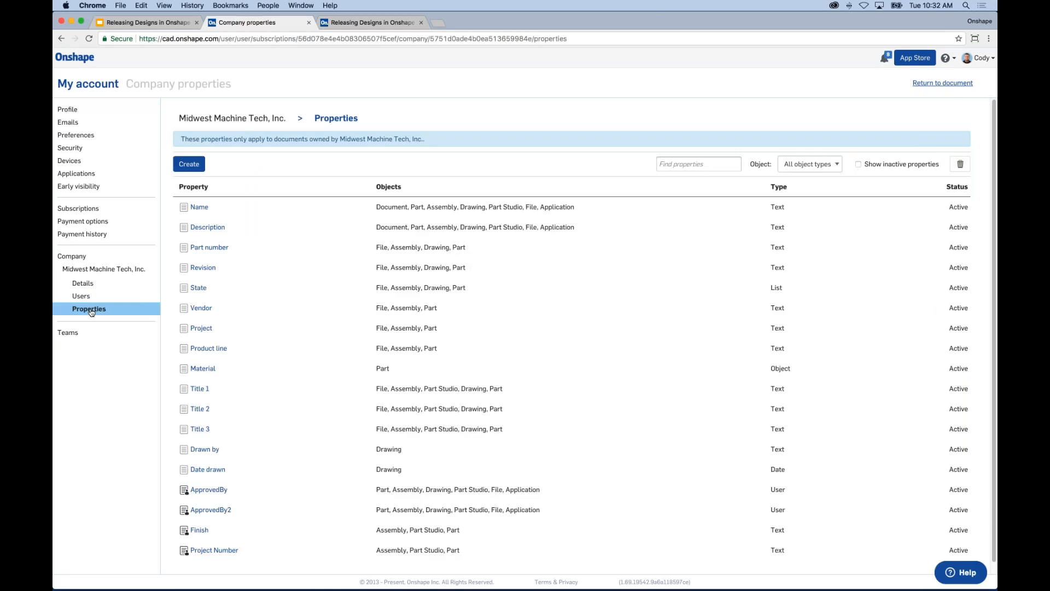
{"action": "left_click", "coordinate": [189, 164]}
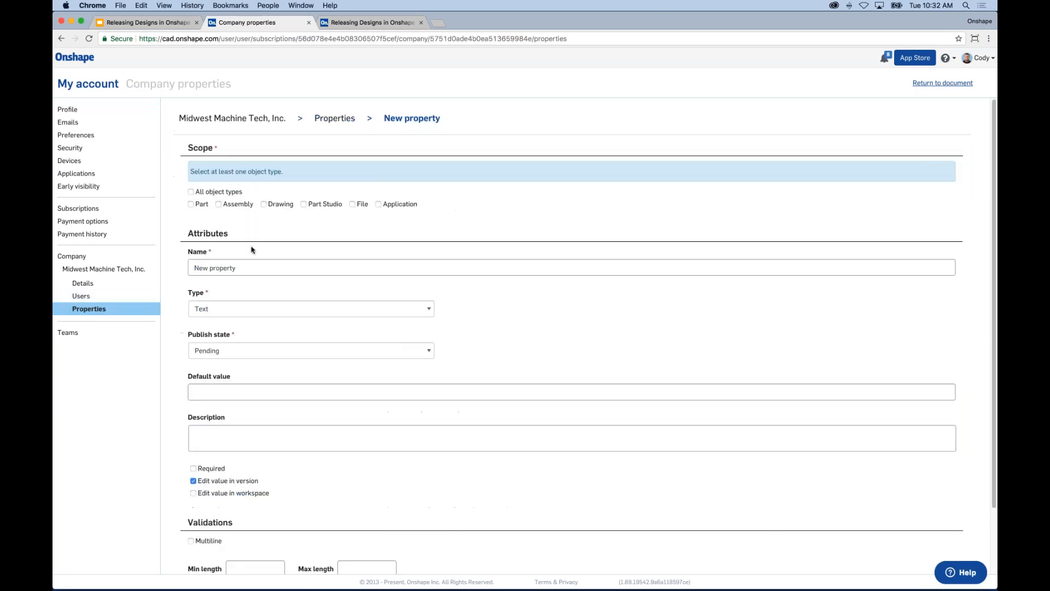
Step: Name the property Revision, make it a List type with values Start, Review
{"action": "triple_click", "coordinate": [250, 268]}
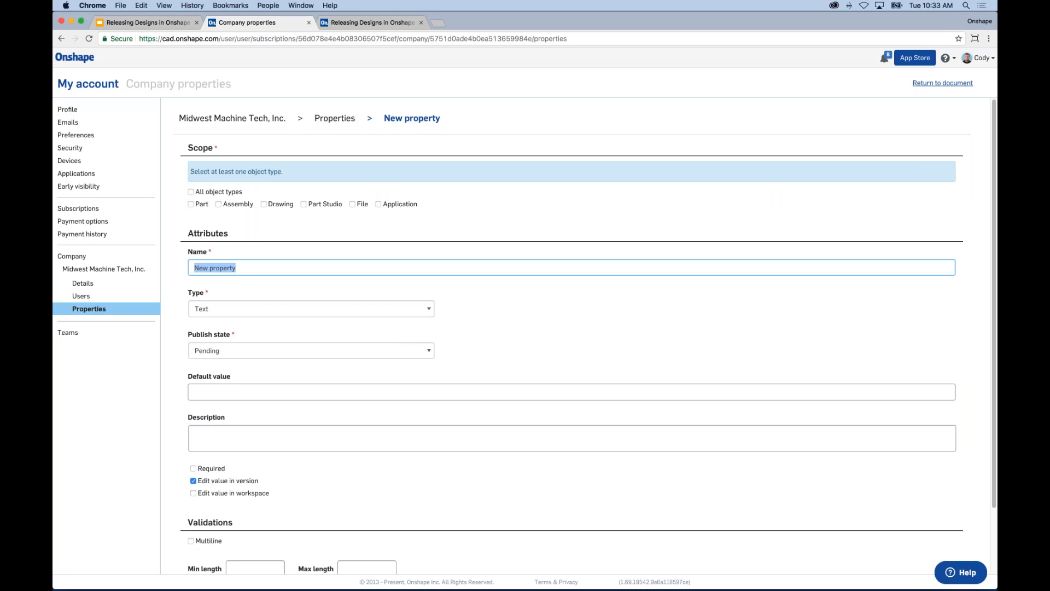
{"action": "type", "text": "Workflow State"}
{"action": "left_click", "coordinate": [233, 310]}
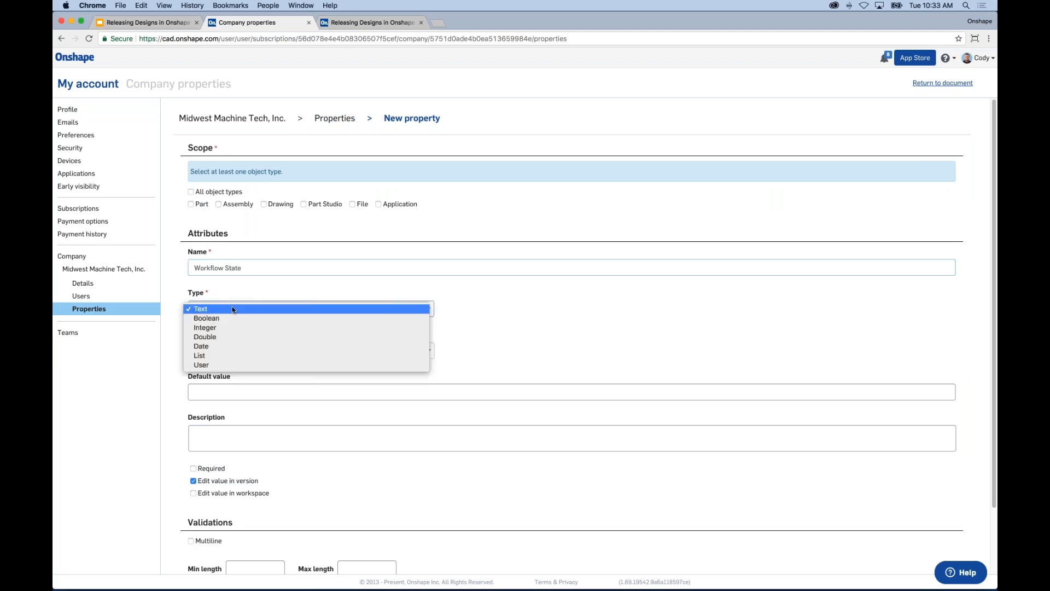
{"action": "left_click", "coordinate": [206, 355]}
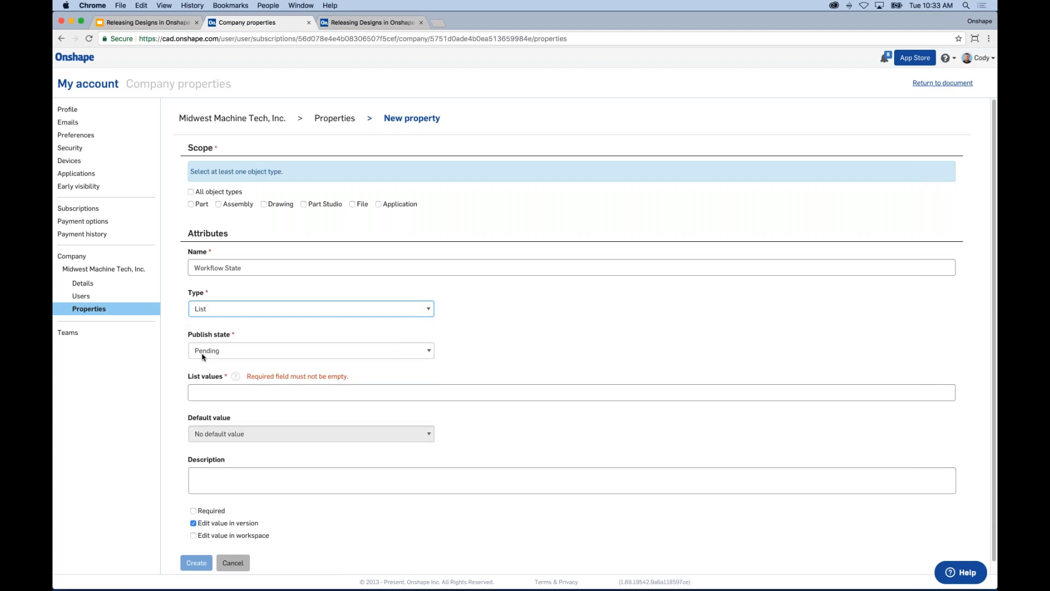
{"action": "left_click", "coordinate": [207, 392]}
{"action": "type", "text": "Start, Review"}
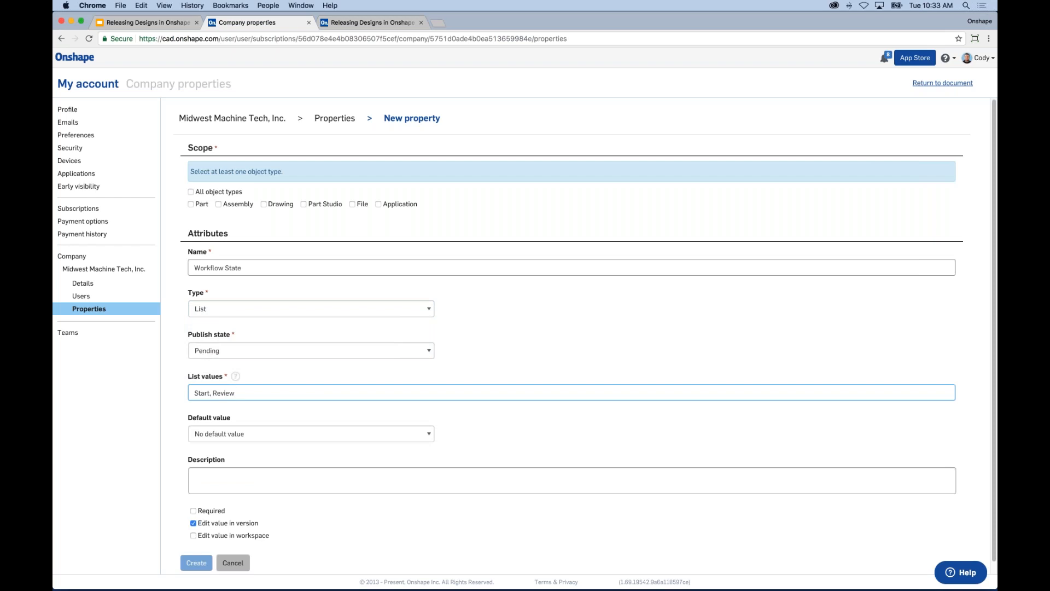
{"action": "scroll", "coordinate": [379, 337], "scroll_direction": "down", "scroll_amount": 1}
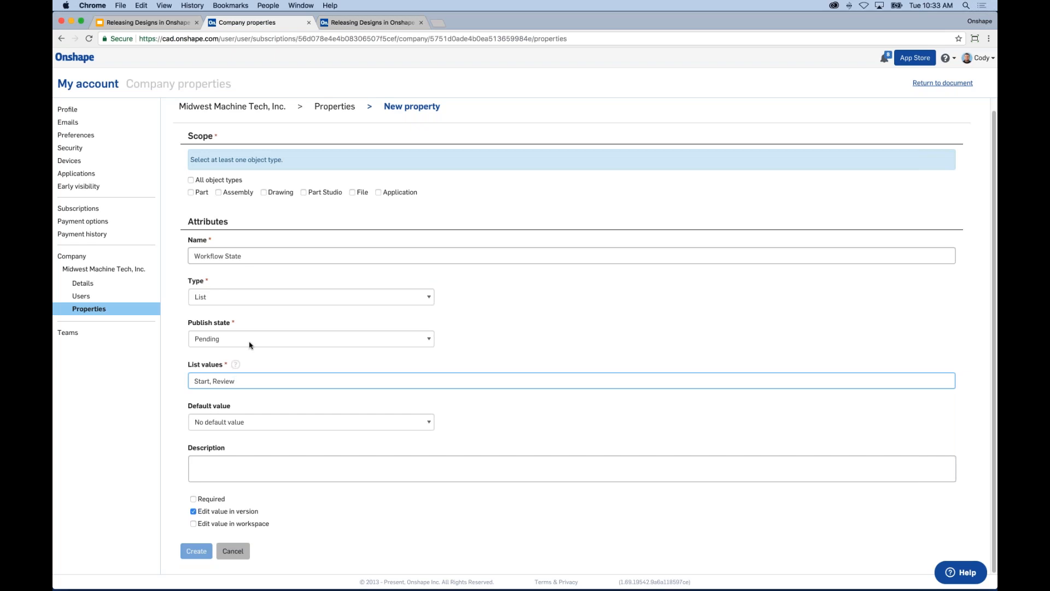
{"action": "key", "text": "shift+Tab"}
{"action": "key", "text": "shift+Tab"}
{"action": "key", "text": "shift+Tab"}
{"action": "type", "text": "Revision"}
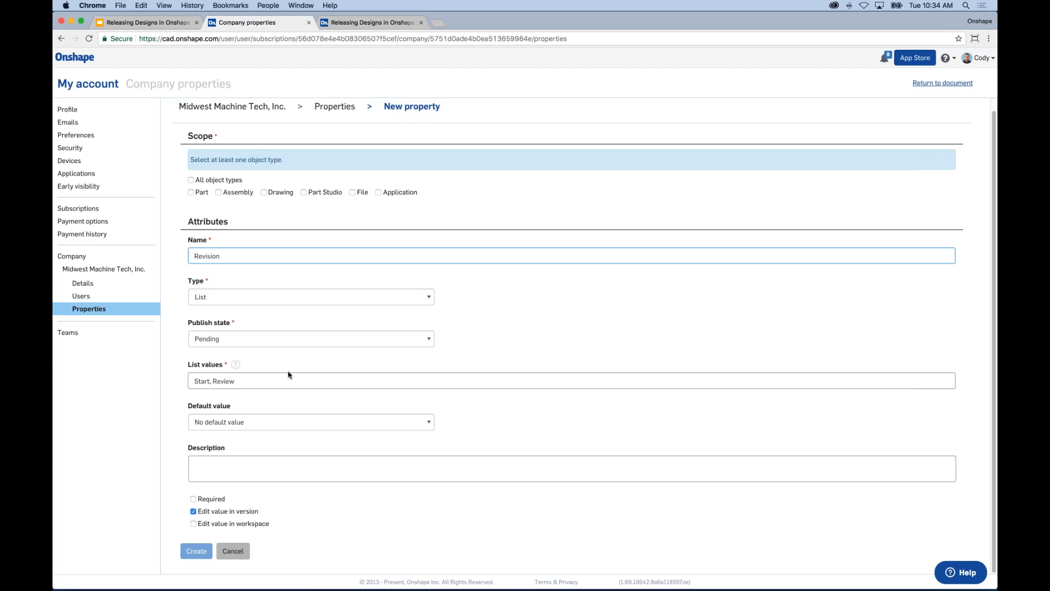
Step: Replace the list values with A,B,C,D and rename the property Approver
{"action": "key", "text": "Tab"}
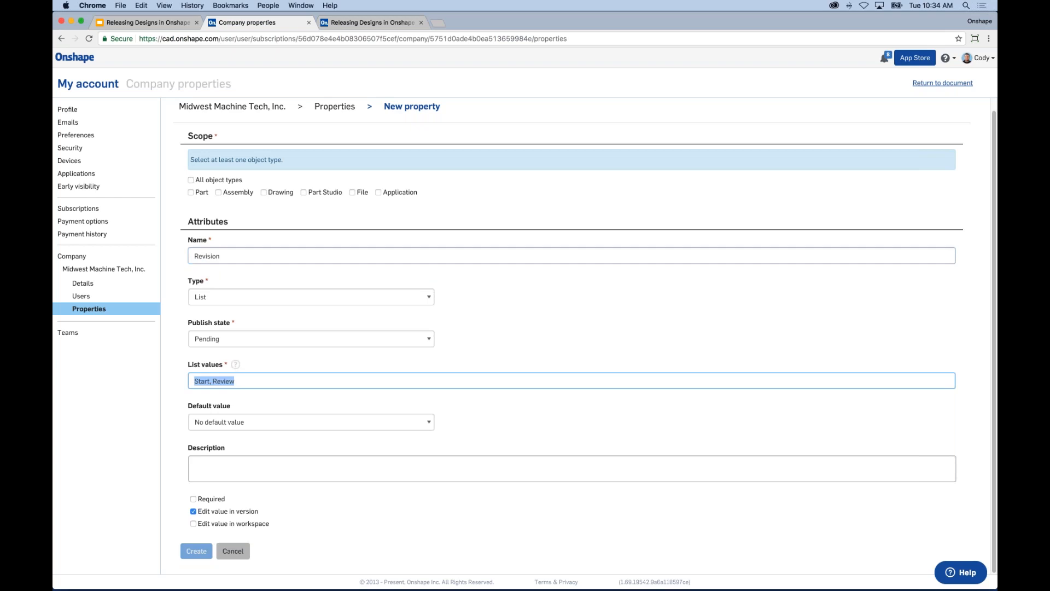
{"action": "type", "text": "A,B,C,D"}
{"action": "left_click", "coordinate": [226, 253]}
{"action": "double_click", "coordinate": [209, 254]}
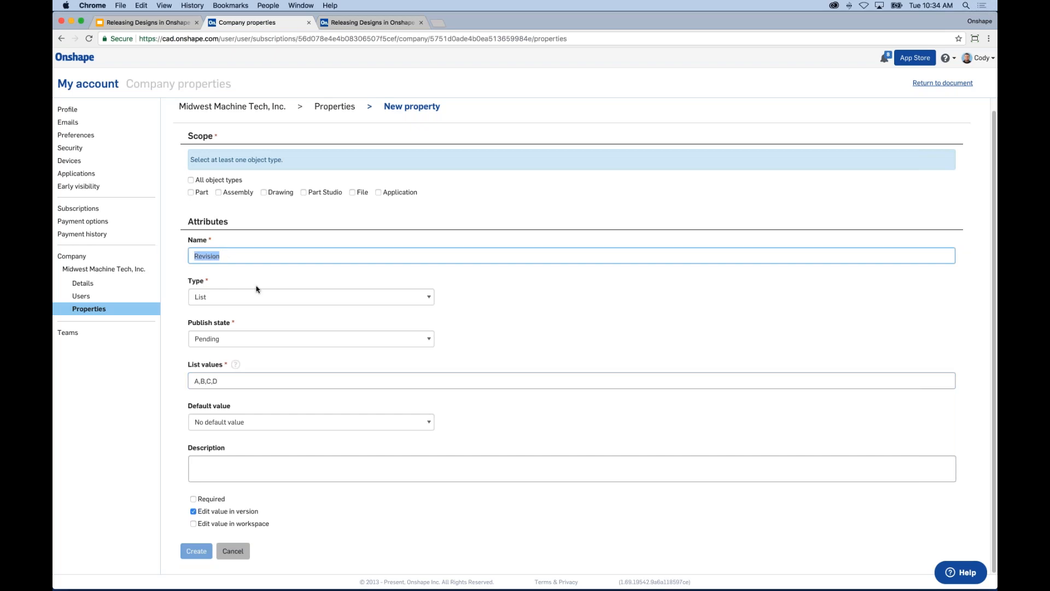
{"action": "type", "text": "Re"}
{"action": "key", "text": "BackSpace"}
{"action": "key", "text": "BackSpace"}
{"action": "type", "text": "Approver"}
Step: Change the Approver property's Type from List to Date, leaving the default date empty
{"action": "left_click", "coordinate": [204, 296]}
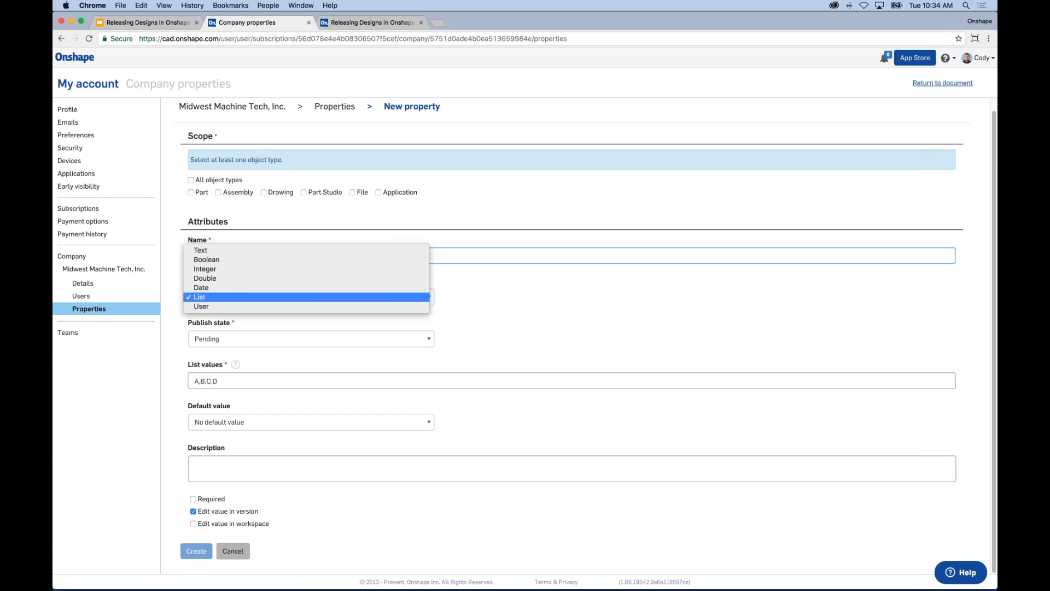
{"action": "left_click", "coordinate": [203, 307]}
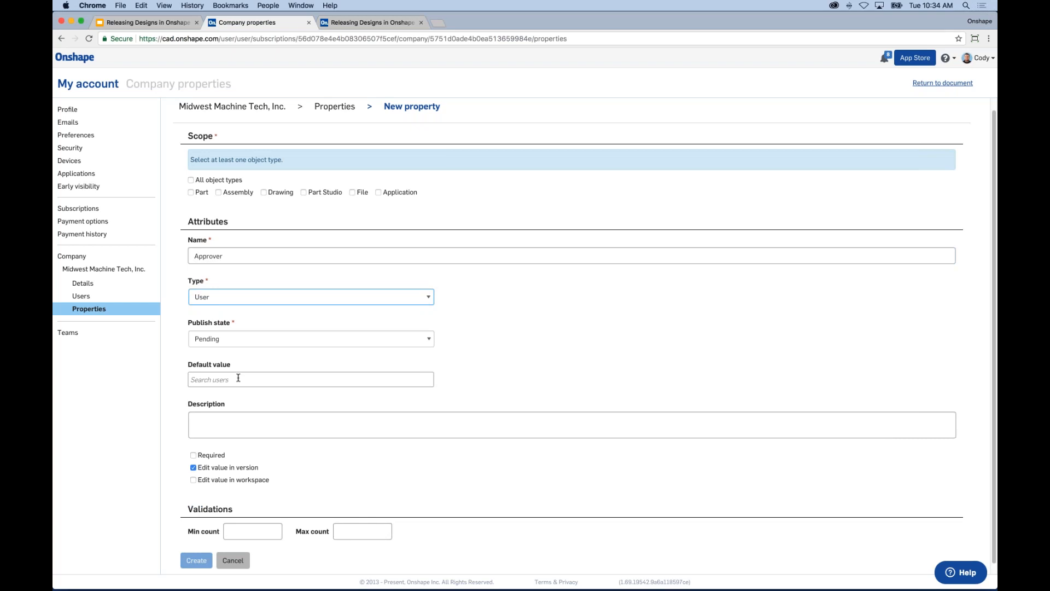
{"action": "left_click", "coordinate": [222, 296]}
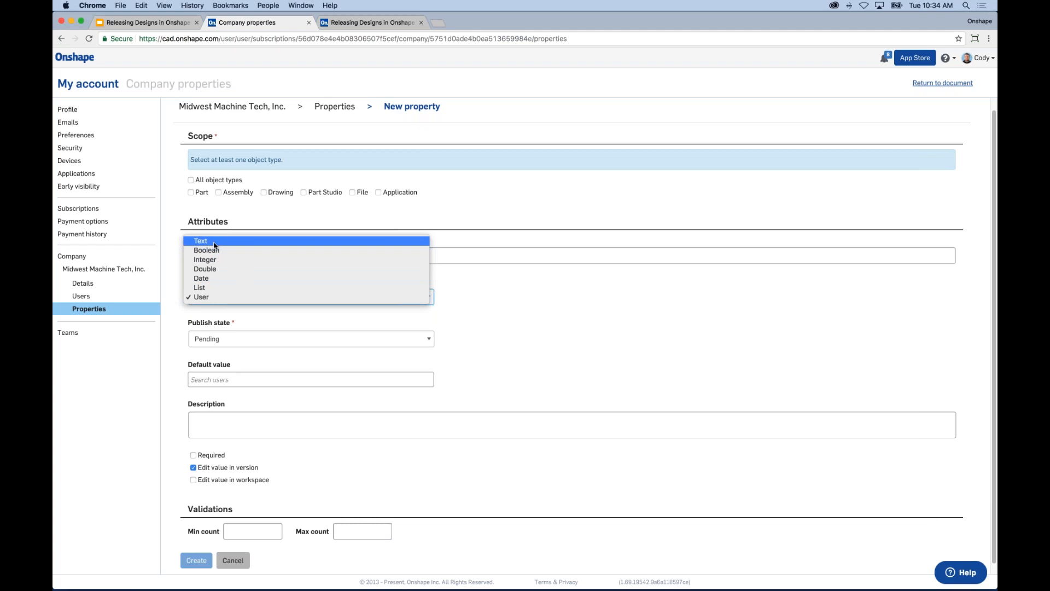
{"action": "left_click", "coordinate": [212, 279]}
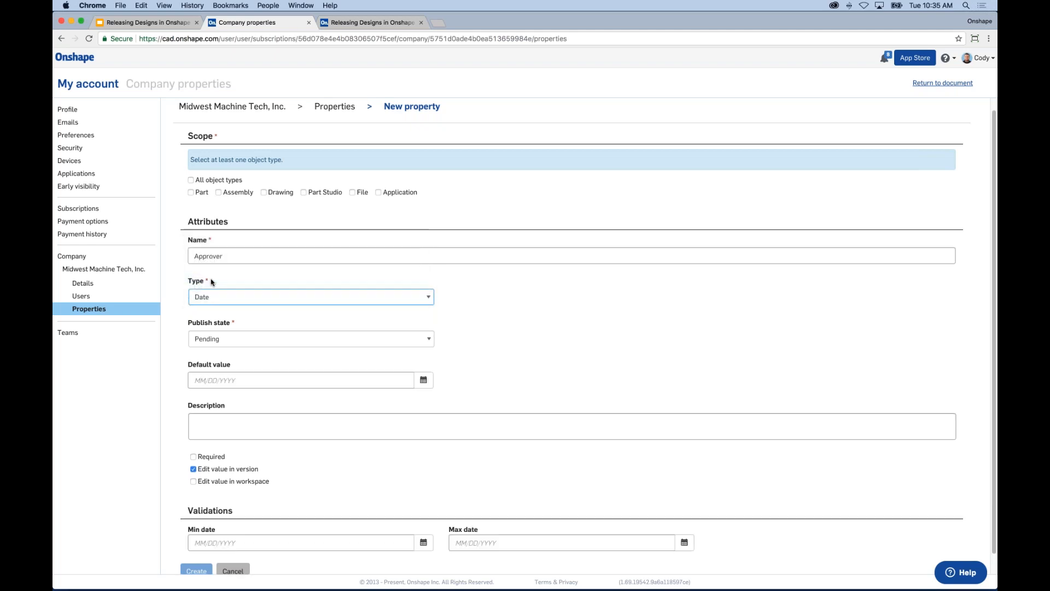
{"action": "left_click", "coordinate": [423, 380]}
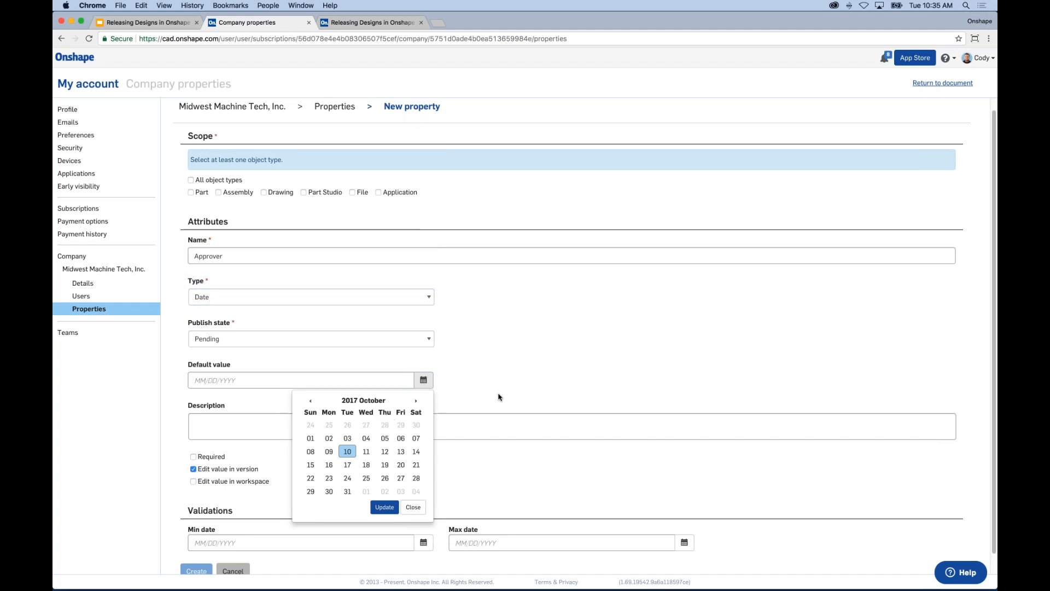
{"action": "left_click", "coordinate": [413, 507]}
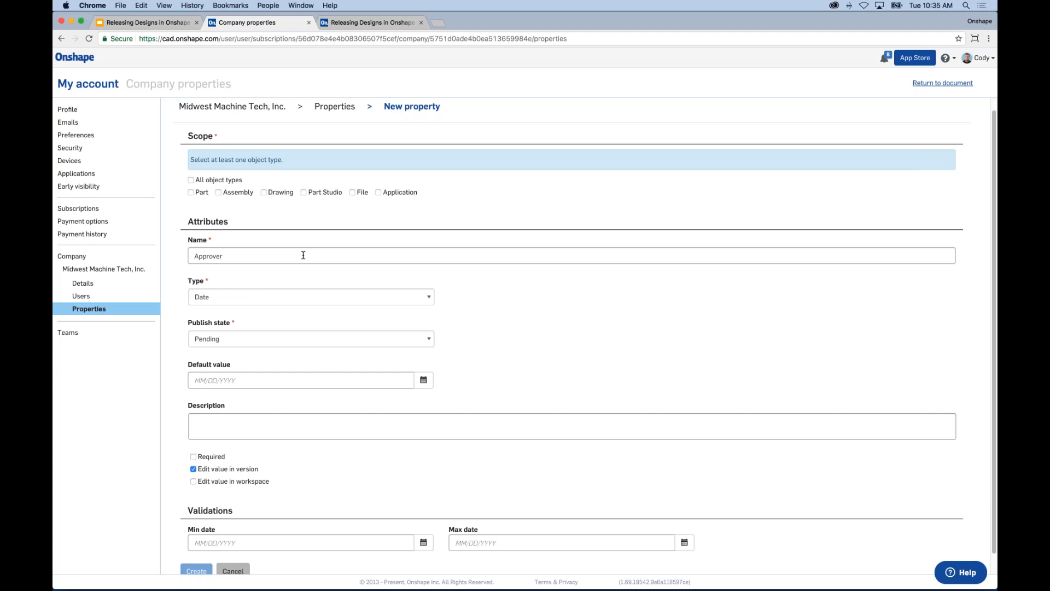
{"action": "scroll", "coordinate": [604, 289], "scroll_direction": "down", "scroll_amount": 1}
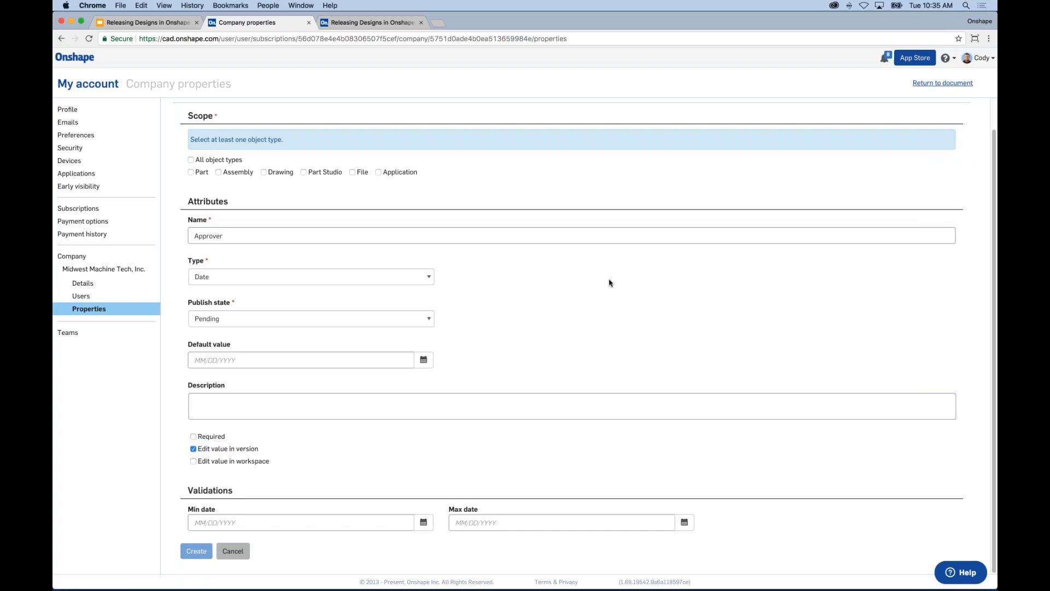
{"action": "scroll", "coordinate": [602, 282], "scroll_direction": "up", "scroll_amount": 1}
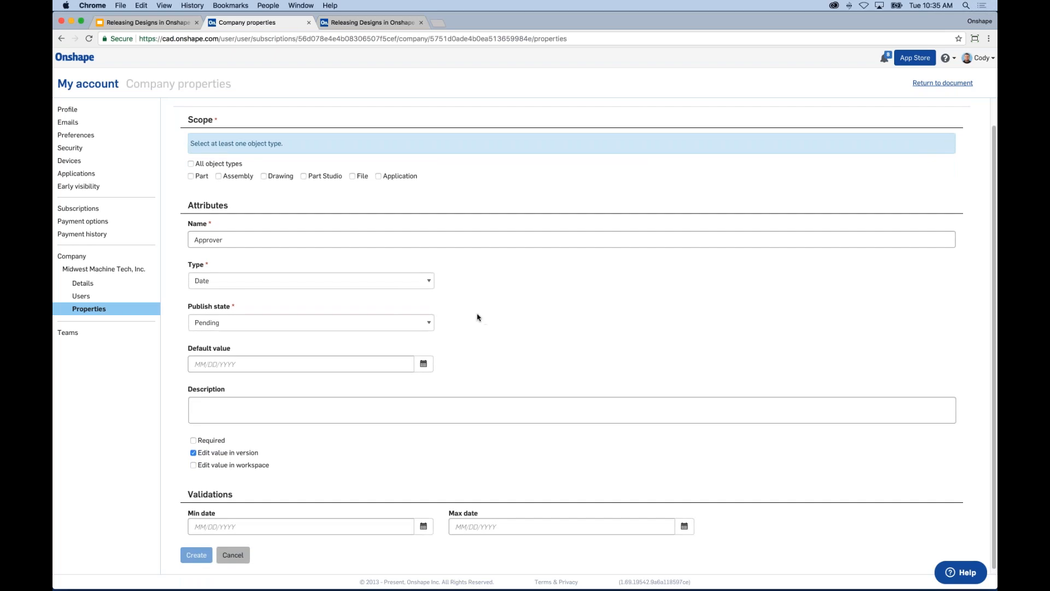
{"action": "scroll", "coordinate": [511, 274], "scroll_direction": "up", "scroll_amount": 2}
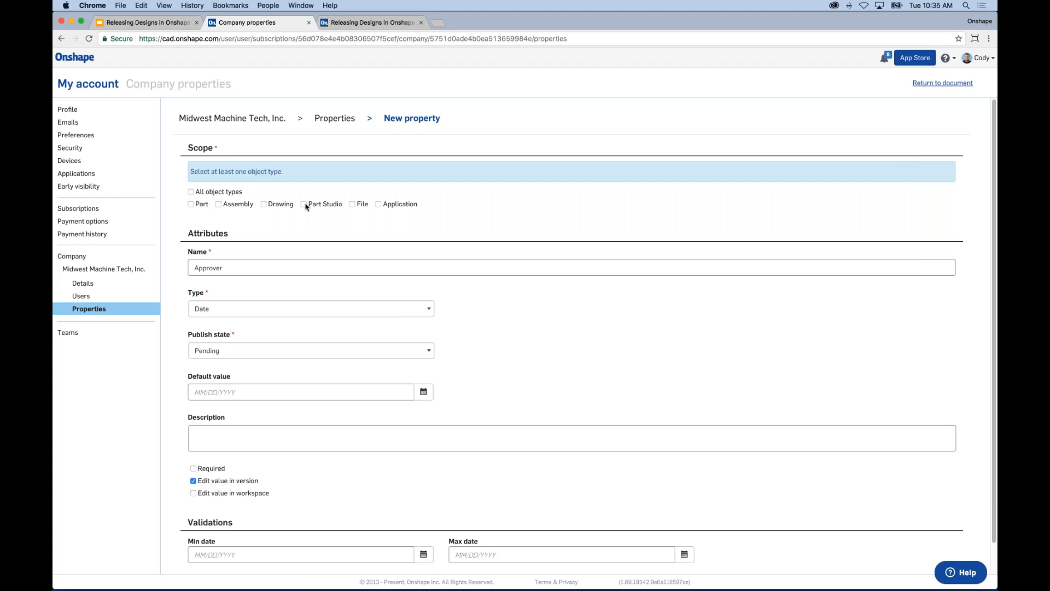
{"action": "left_click", "coordinate": [191, 204]}
{"action": "left_click", "coordinate": [218, 179]}
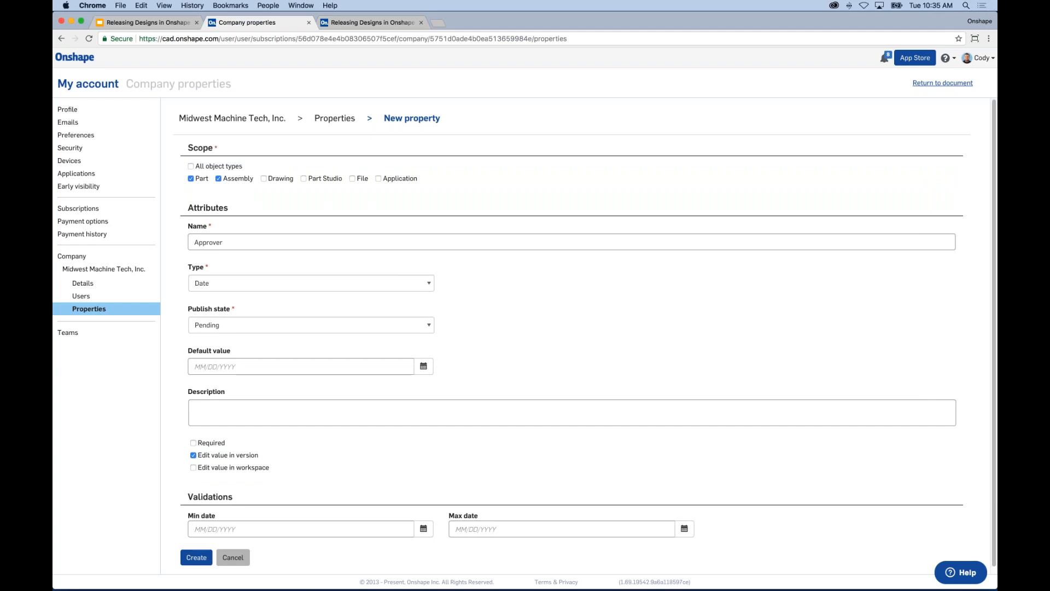
{"action": "left_click", "coordinate": [218, 178]}
{"action": "left_click", "coordinate": [191, 179]}
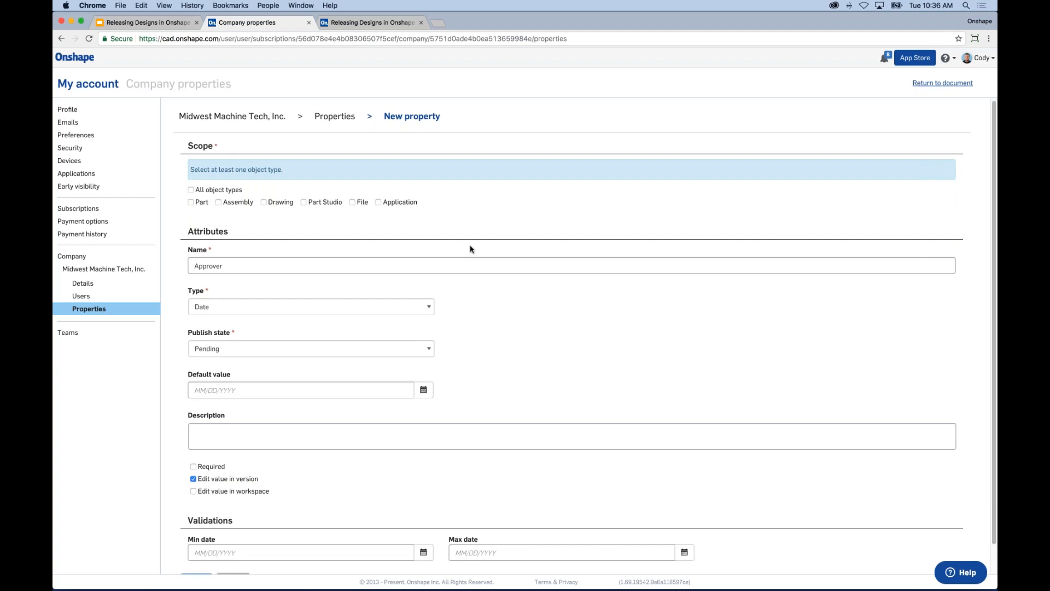
{"action": "scroll", "coordinate": [470, 248], "scroll_direction": "down", "scroll_amount": 1}
{"action": "left_click", "coordinate": [257, 319]}
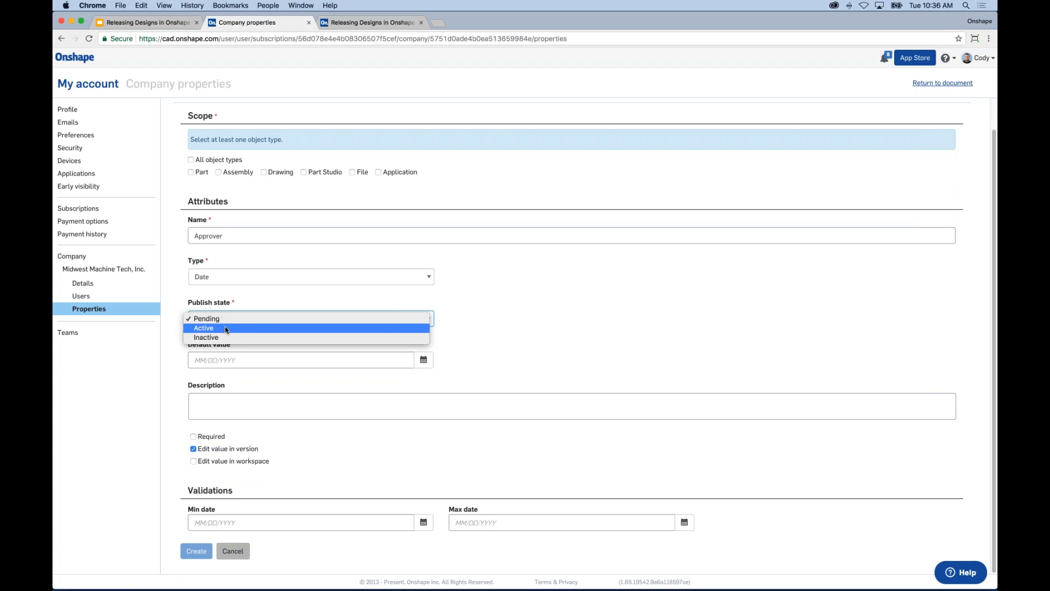
{"action": "left_click", "coordinate": [241, 293]}
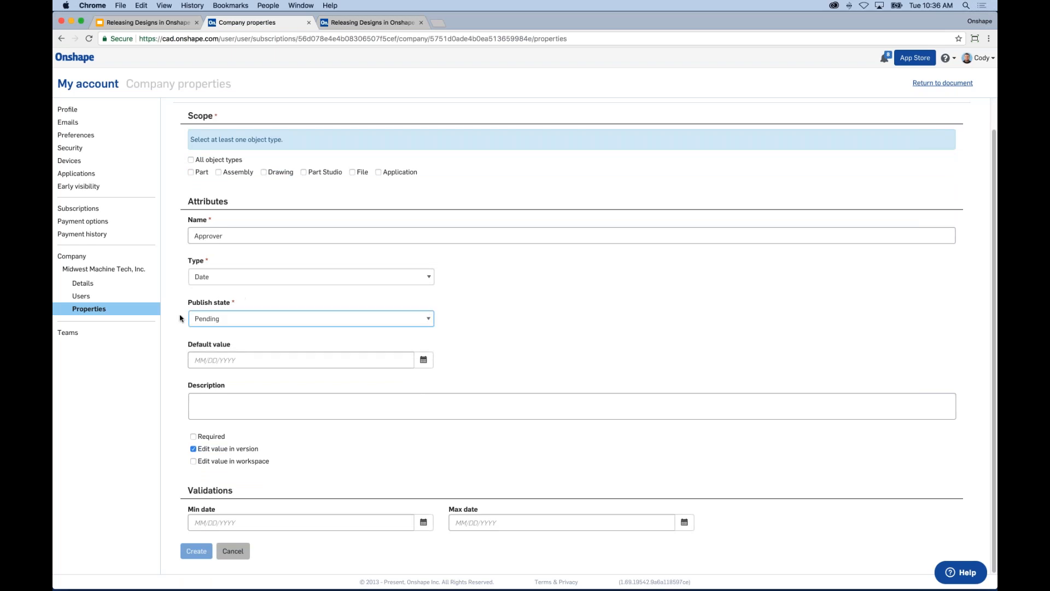
{"action": "left_click", "coordinate": [240, 319]}
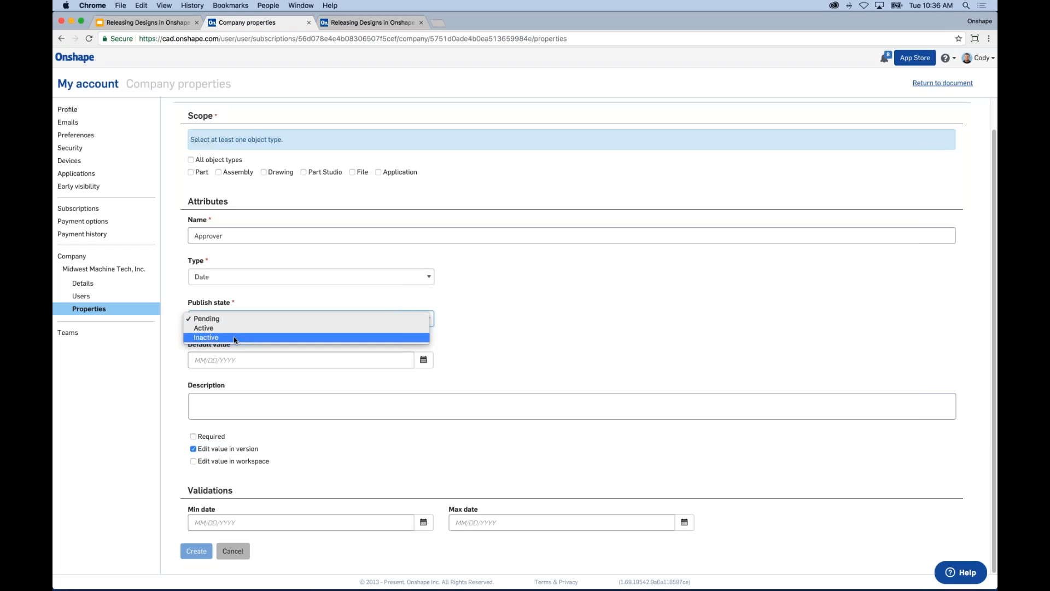
Step: Rename the property back to Revision and set its Type to List
{"action": "left_click", "coordinate": [496, 303]}
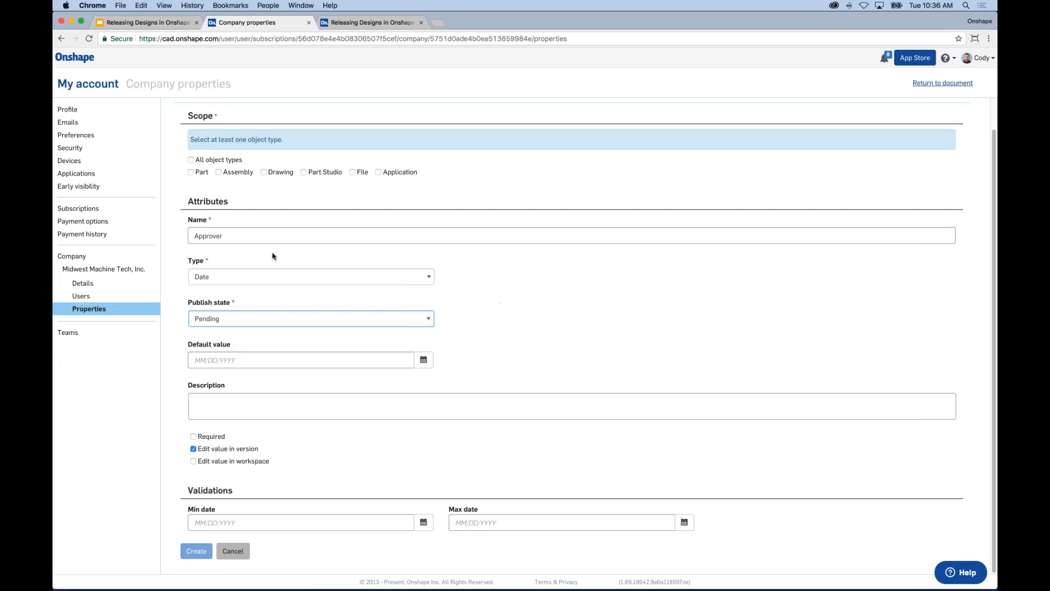
{"action": "key", "text": "shift+Tab"}
{"action": "key", "text": "shift+Tab"}
{"action": "type", "text": "Revision"}
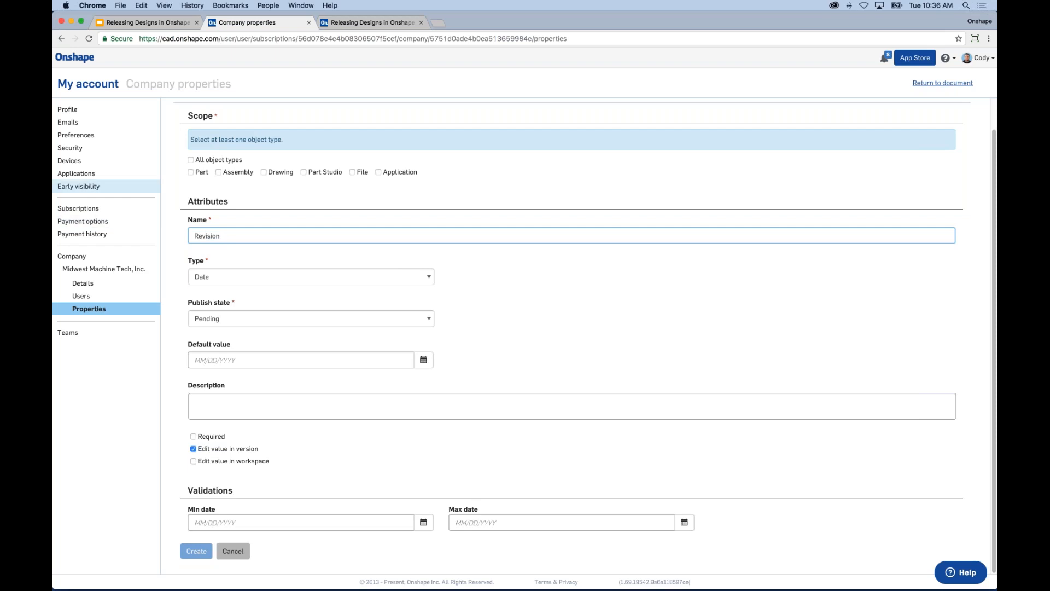
{"action": "left_click", "coordinate": [234, 276]}
{"action": "left_click", "coordinate": [227, 288]}
Step: Review the Publish state options, leaving Pending, then cancel the new property
{"action": "left_click", "coordinate": [236, 339]}
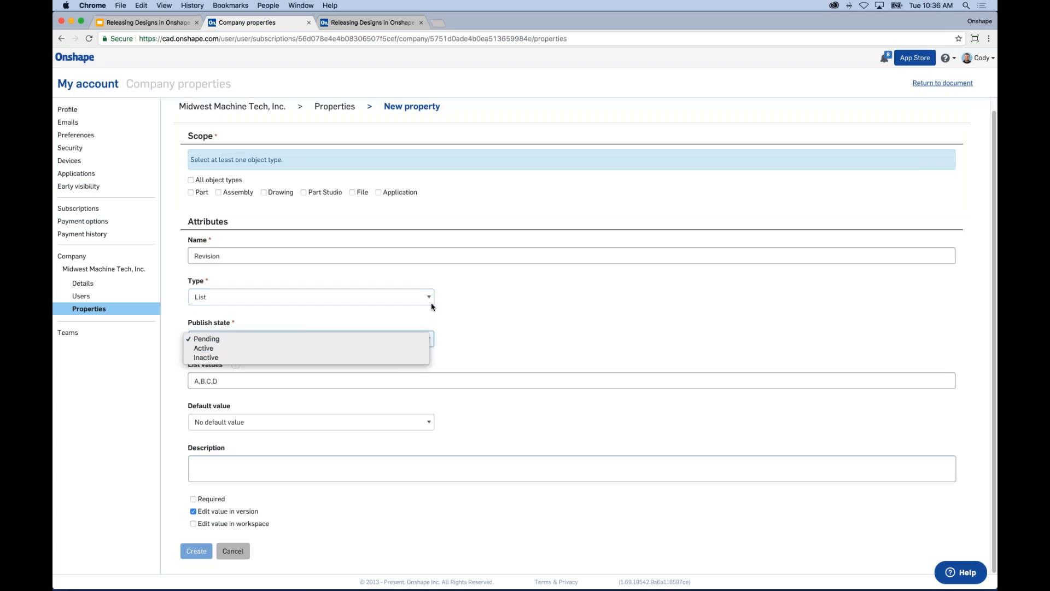
{"action": "left_click", "coordinate": [534, 316]}
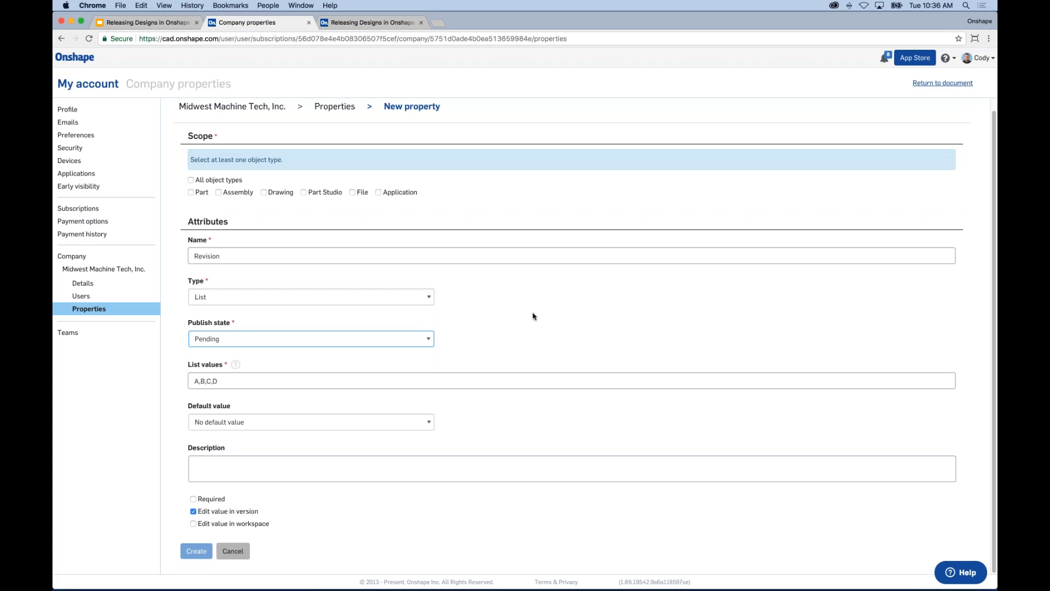
{"action": "left_click", "coordinate": [245, 338]}
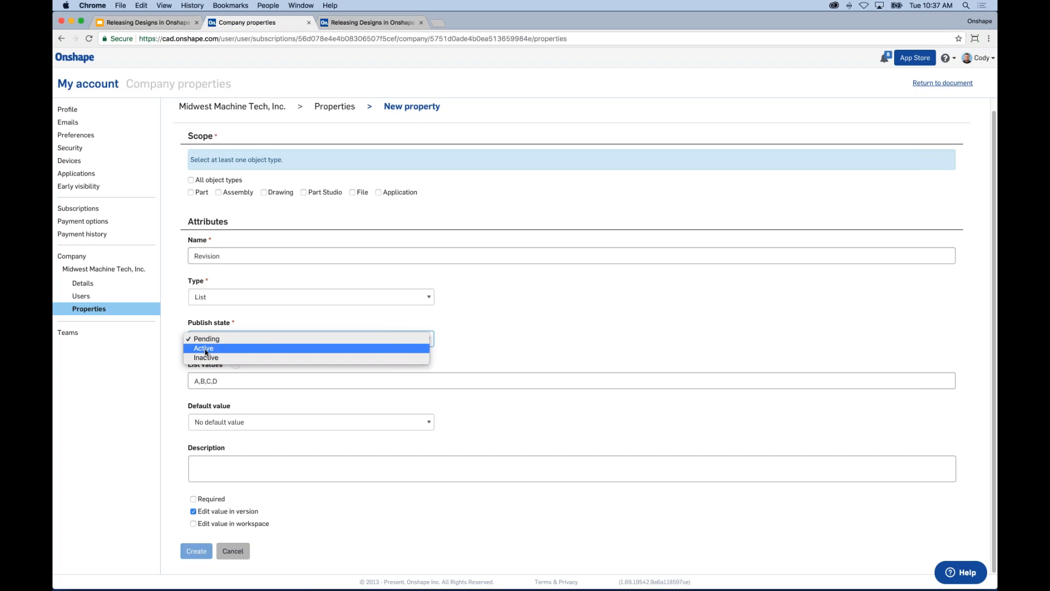
{"action": "left_click", "coordinate": [517, 340]}
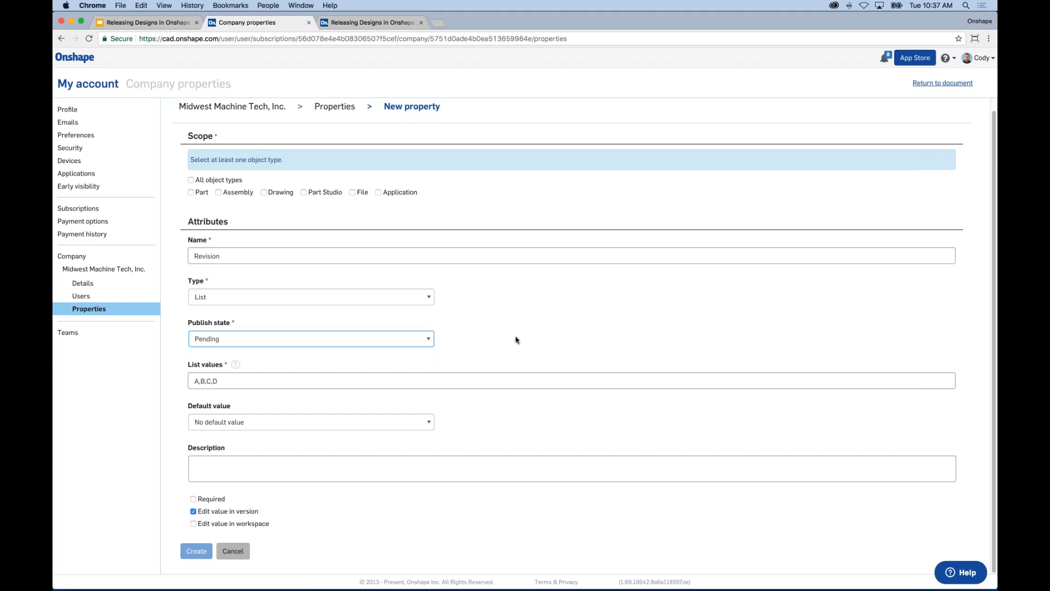
{"action": "left_click", "coordinate": [405, 339]}
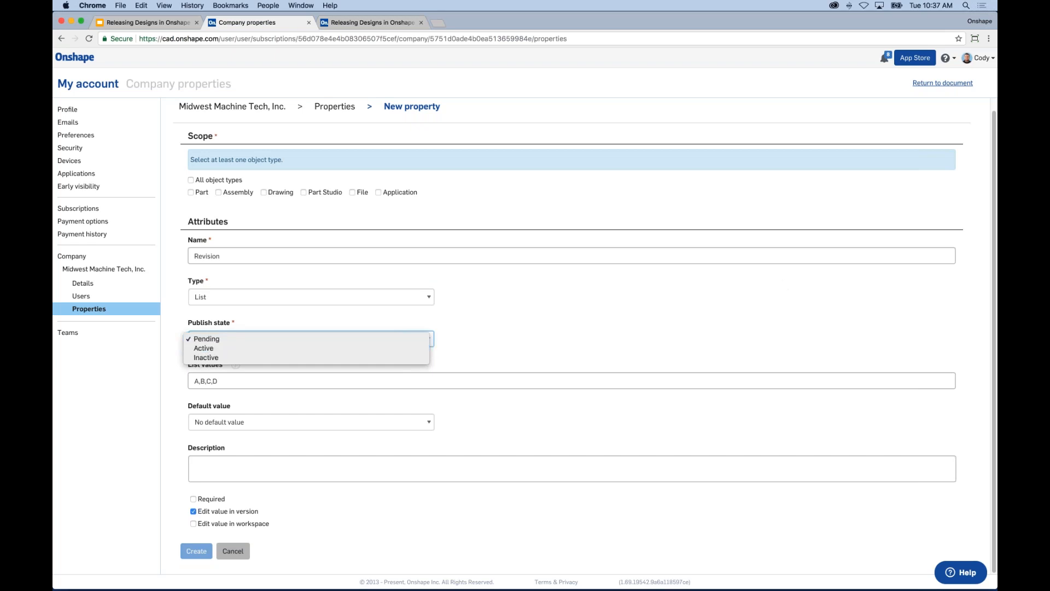
{"action": "key", "text": "Escape"}
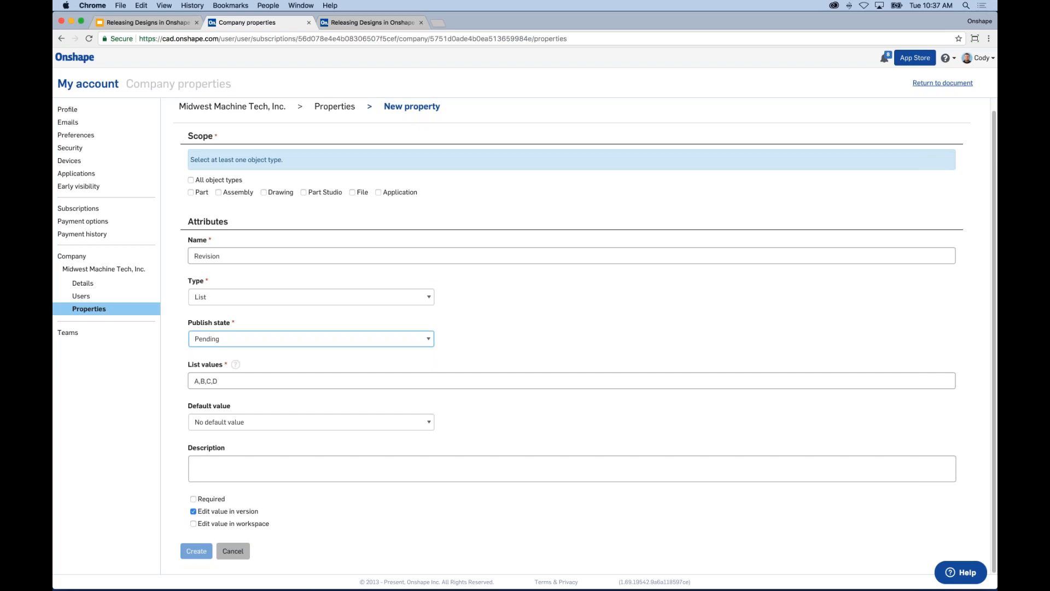
{"action": "left_click", "coordinate": [571, 319]}
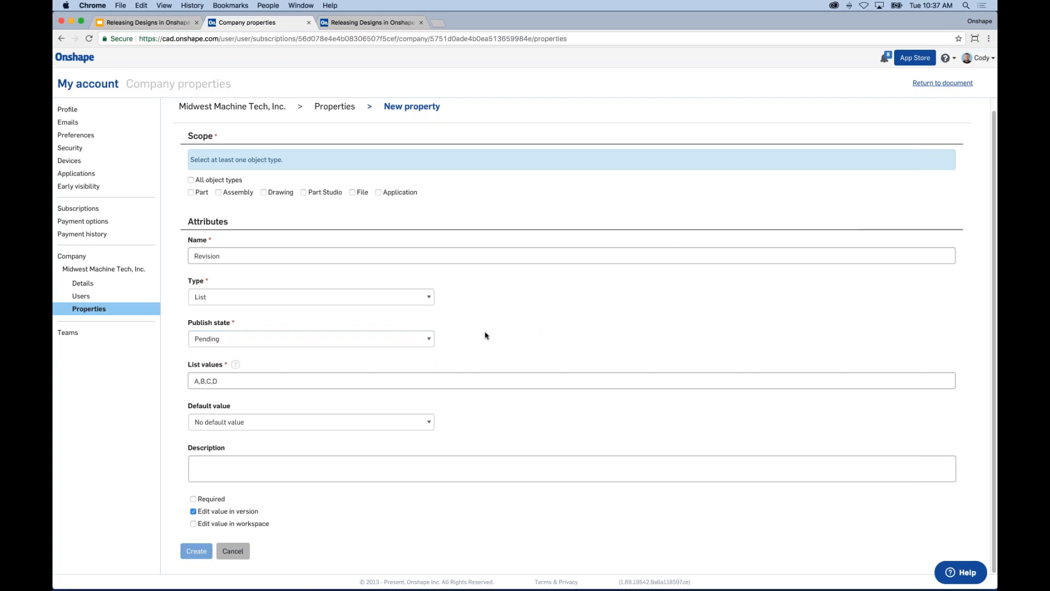
{"action": "left_click", "coordinate": [317, 340]}
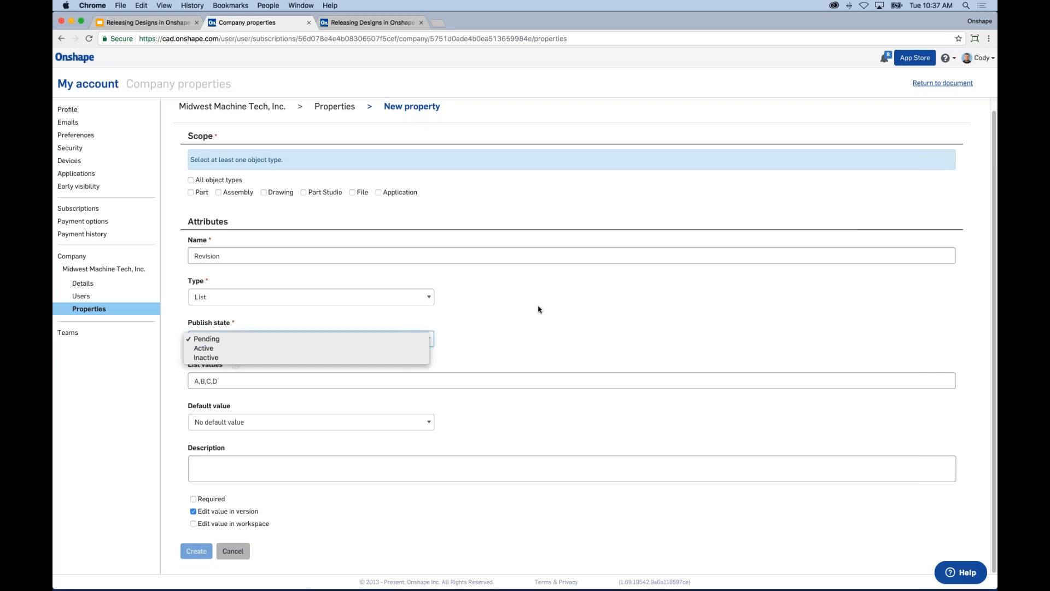
{"action": "left_click", "coordinate": [206, 314]}
{"action": "left_click", "coordinate": [233, 551]}
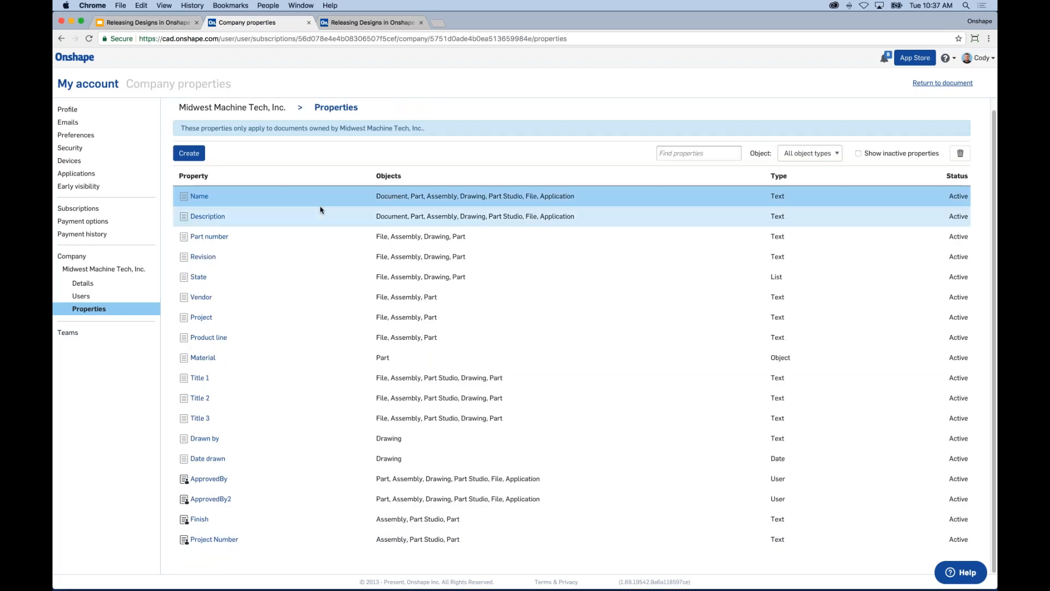
Step: Open the built-in Name property and review its settings: Text, Active, Required, max length 256
{"action": "left_click", "coordinate": [207, 200]}
{"action": "scroll", "coordinate": [206, 202], "scroll_direction": "down", "scroll_amount": 2}
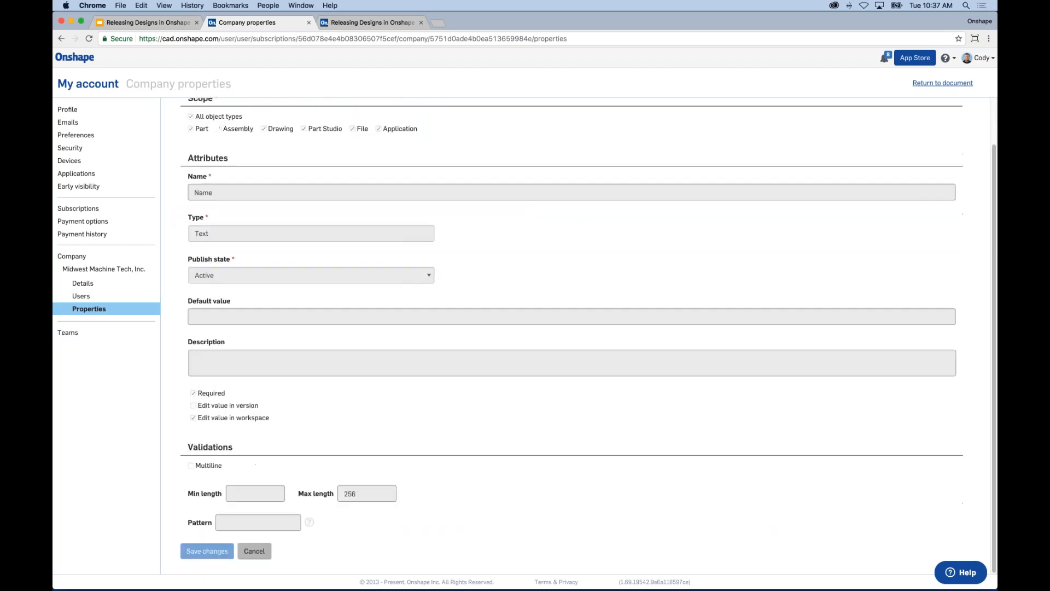
{"action": "scroll", "coordinate": [264, 328], "scroll_direction": "up", "scroll_amount": 2}
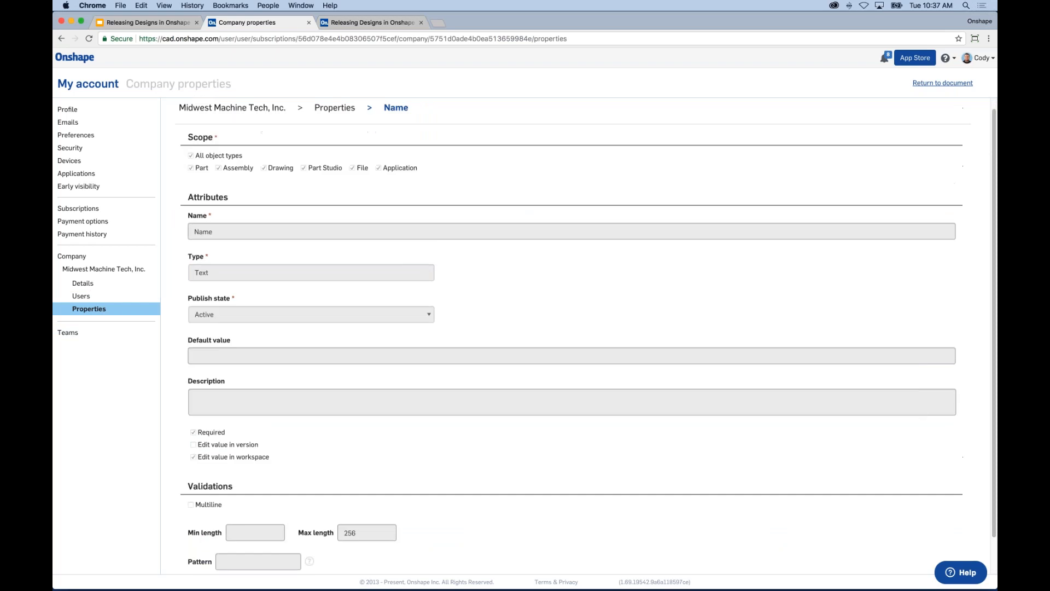
{"action": "scroll", "coordinate": [543, 323], "scroll_direction": "down", "scroll_amount": 2}
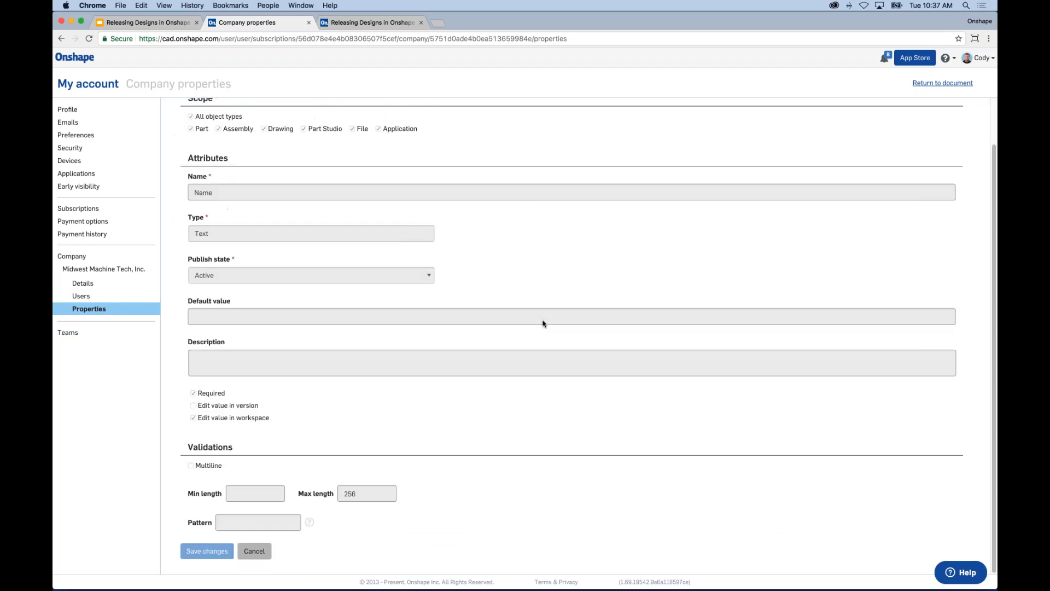
{"action": "scroll", "coordinate": [543, 323], "scroll_direction": "up", "scroll_amount": 2}
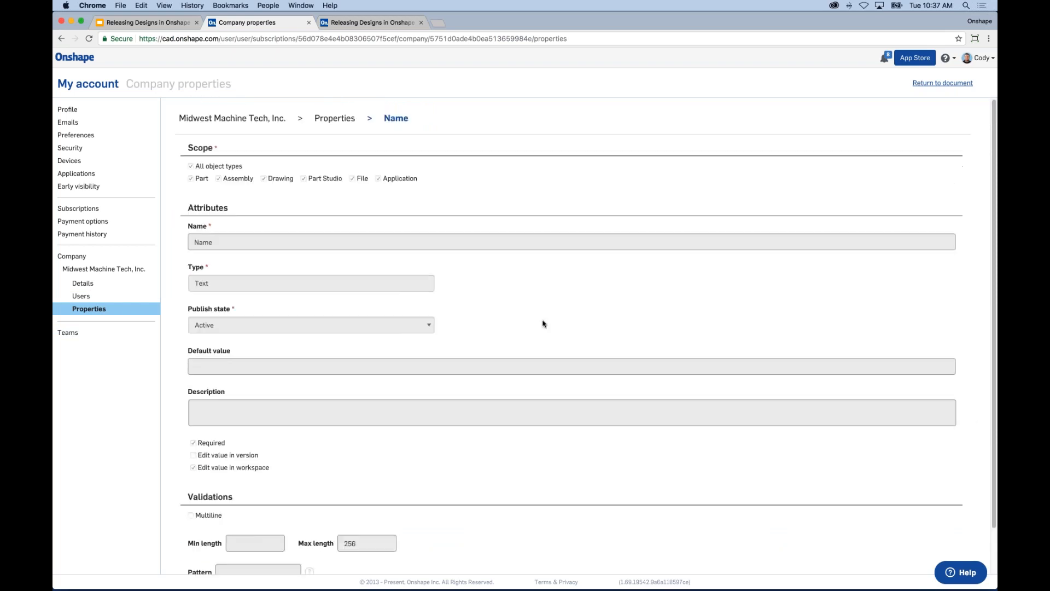
{"action": "scroll", "coordinate": [543, 323], "scroll_direction": "down", "scroll_amount": 2}
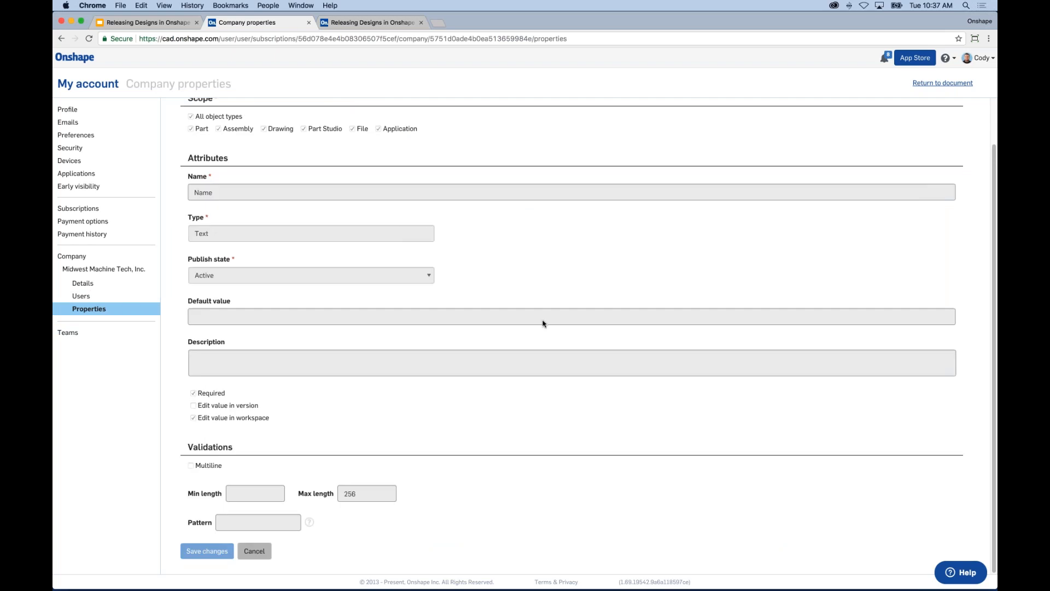
{"action": "scroll", "coordinate": [543, 324], "scroll_direction": "up", "scroll_amount": 2}
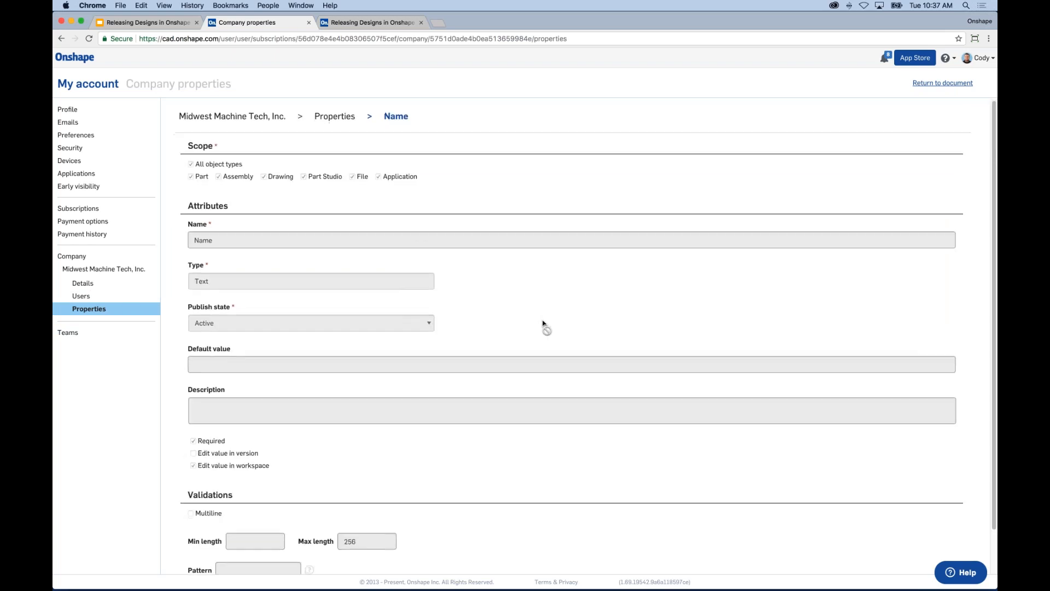
{"action": "scroll", "coordinate": [543, 323], "scroll_direction": "down", "scroll_amount": 2}
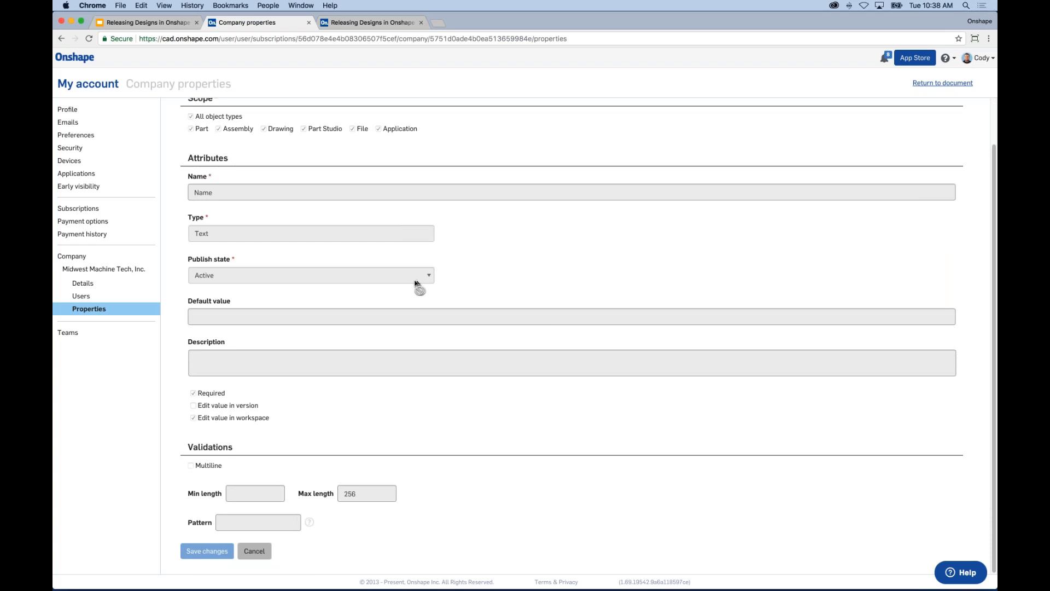
{"action": "scroll", "coordinate": [483, 315], "scroll_direction": "up", "scroll_amount": 2}
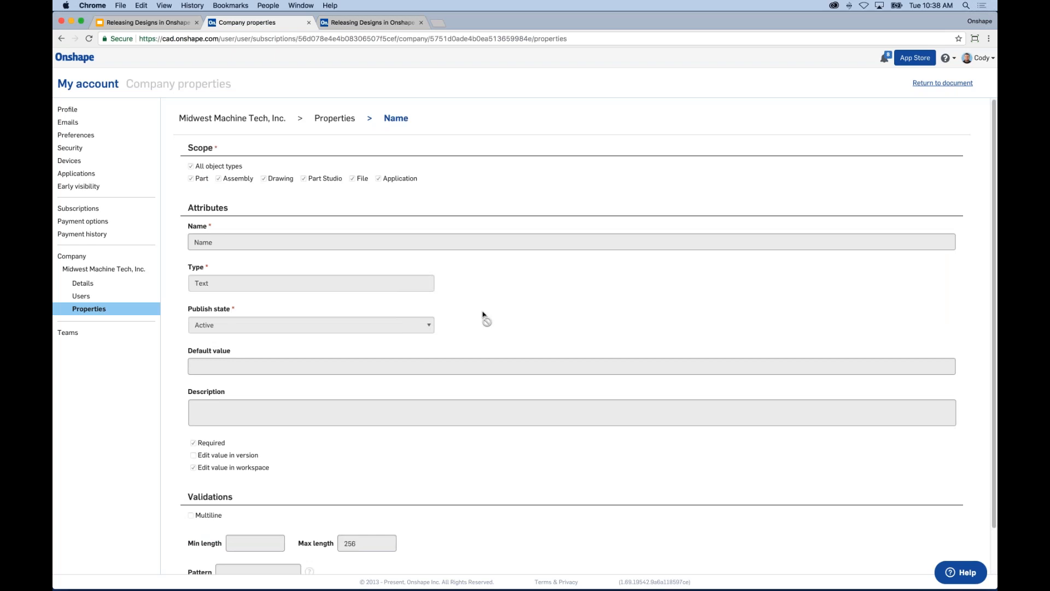
Step: Scroll through the Name property's scope covering Part, Assembly, Drawing, Part Studio, File and Application
{"action": "scroll", "coordinate": [483, 315], "scroll_direction": "down", "scroll_amount": 2}
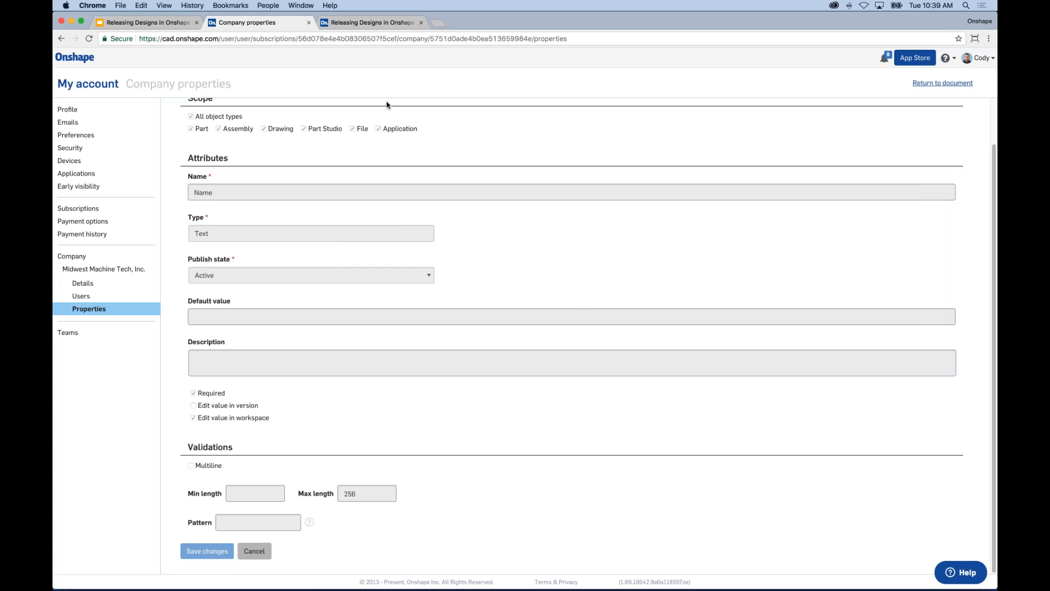
{"action": "scroll", "coordinate": [575, 306], "scroll_direction": "up", "scroll_amount": 2}
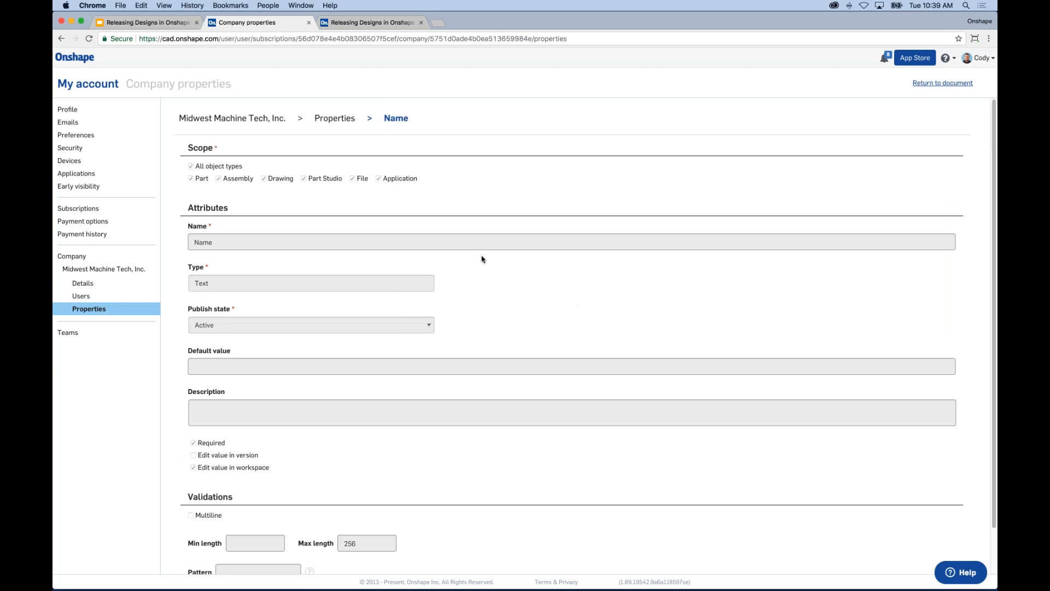
Step: Return to the Properties list, create a new property and look over its blank form
{"action": "left_click", "coordinate": [61, 38]}
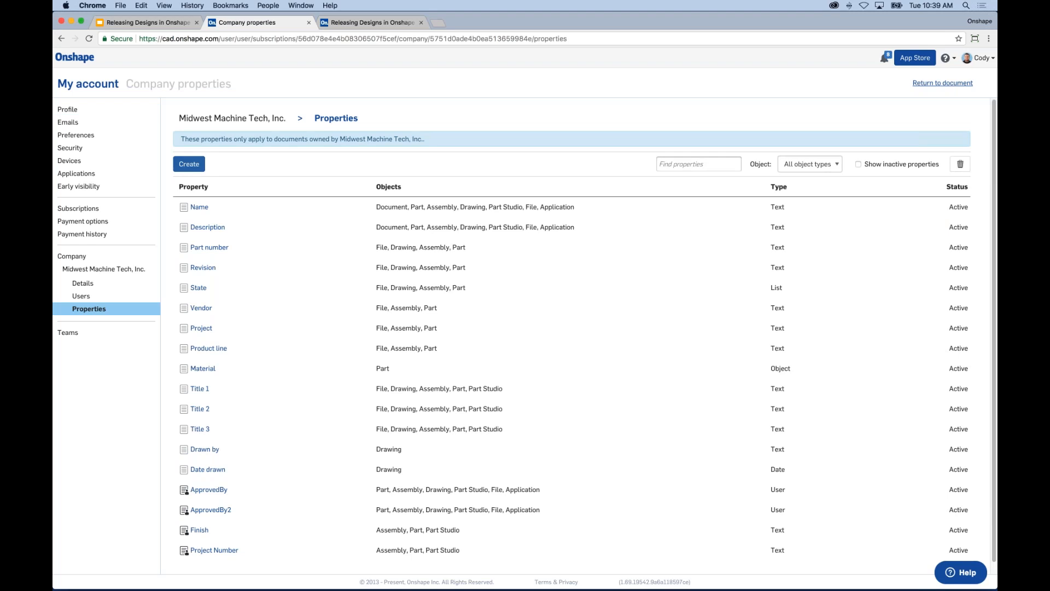
{"action": "left_click", "coordinate": [189, 164]}
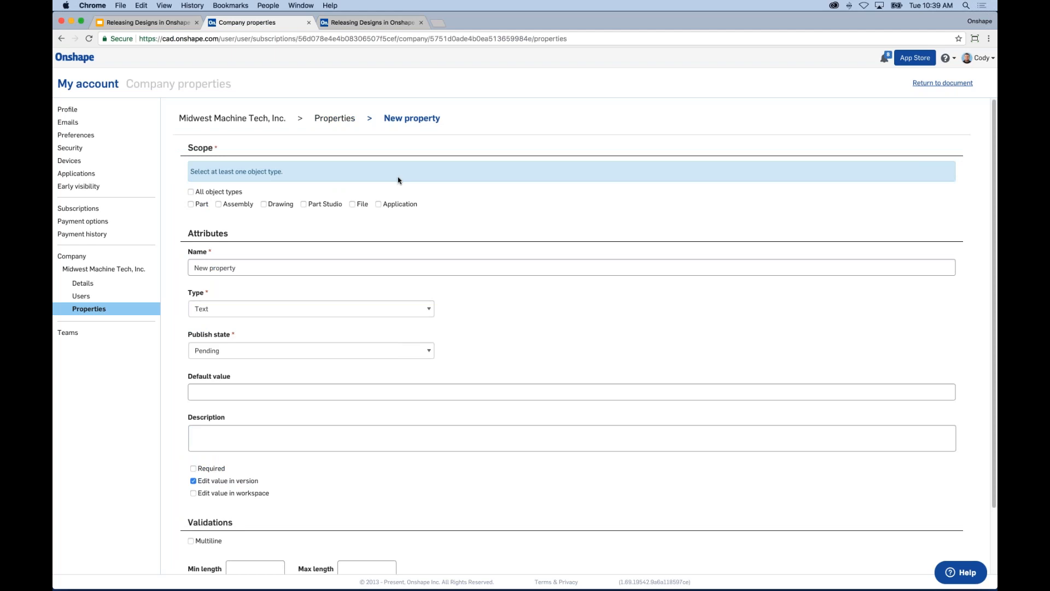
{"action": "scroll", "coordinate": [398, 180], "scroll_direction": "down", "scroll_amount": 3}
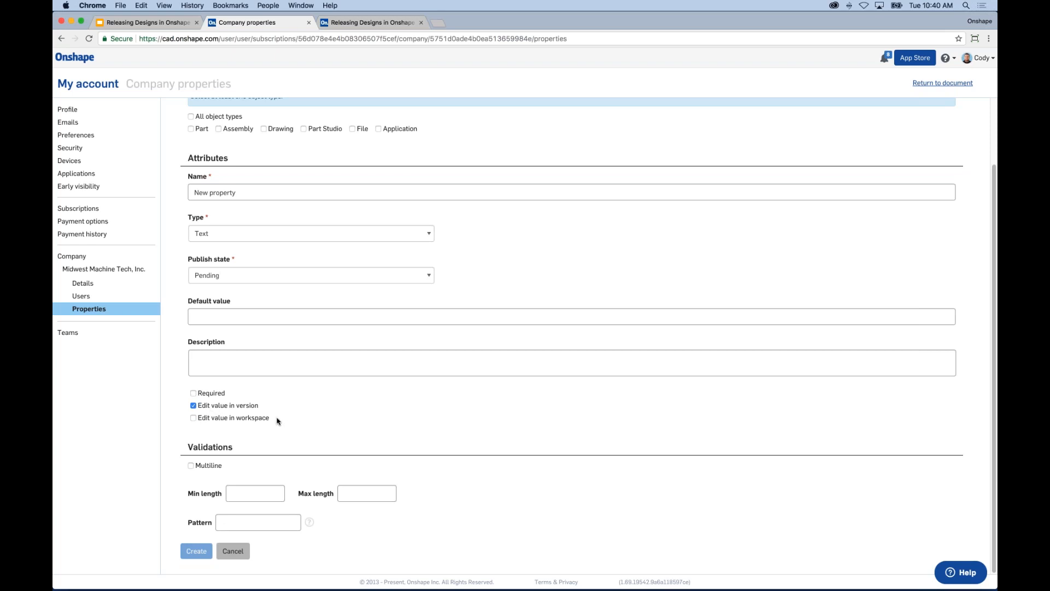
{"action": "scroll", "coordinate": [301, 419], "scroll_direction": "up", "scroll_amount": 3}
{"action": "scroll", "coordinate": [320, 417], "scroll_direction": "down", "scroll_amount": 2}
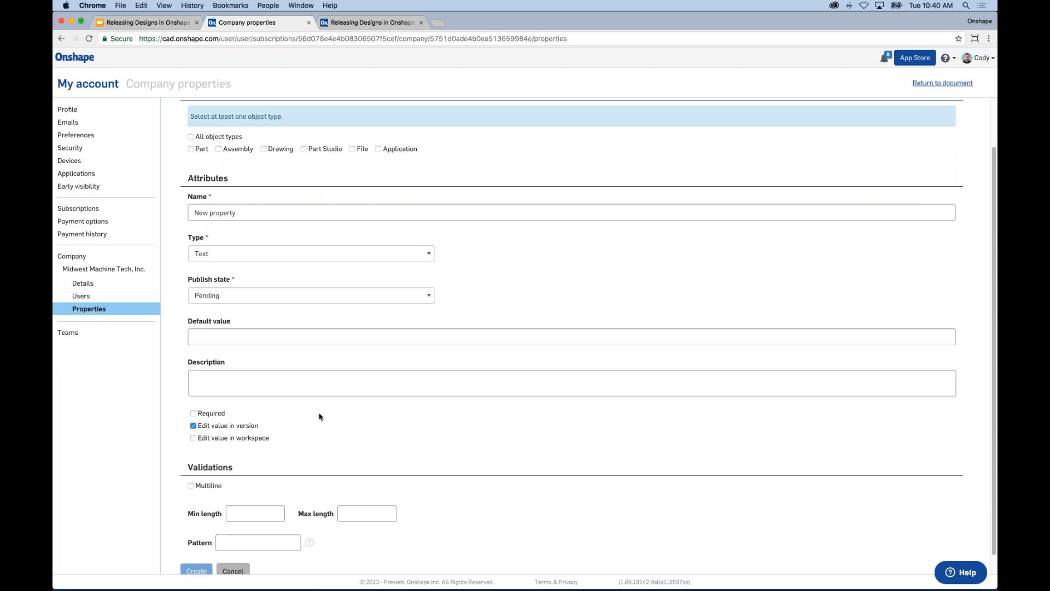
Step: Mark the new property Required, keeping its Type as Text
{"action": "left_click", "coordinate": [193, 414]}
{"action": "left_click", "coordinate": [348, 253]}
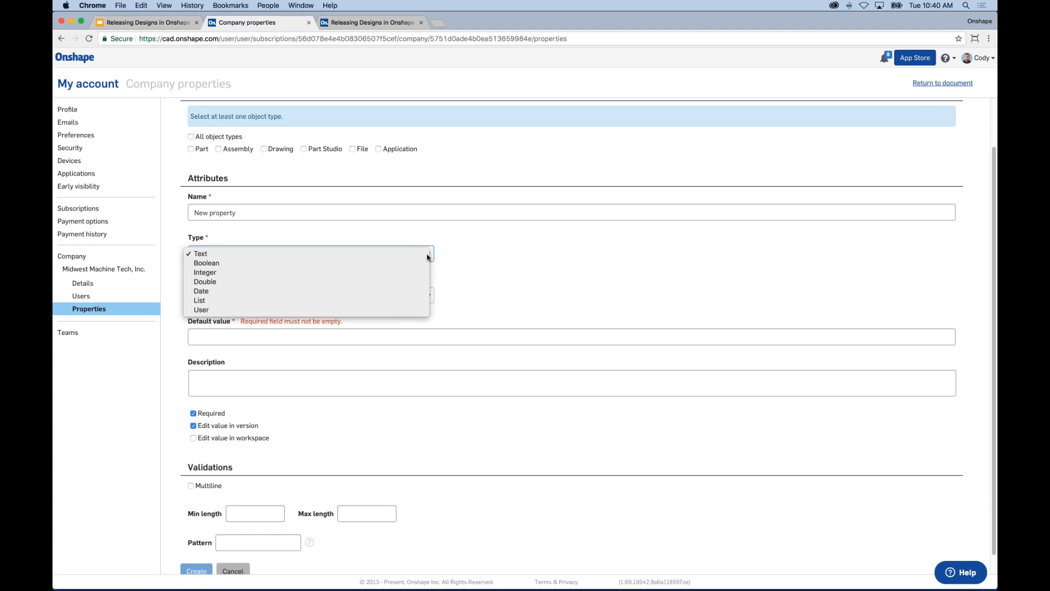
{"action": "left_click", "coordinate": [539, 250]}
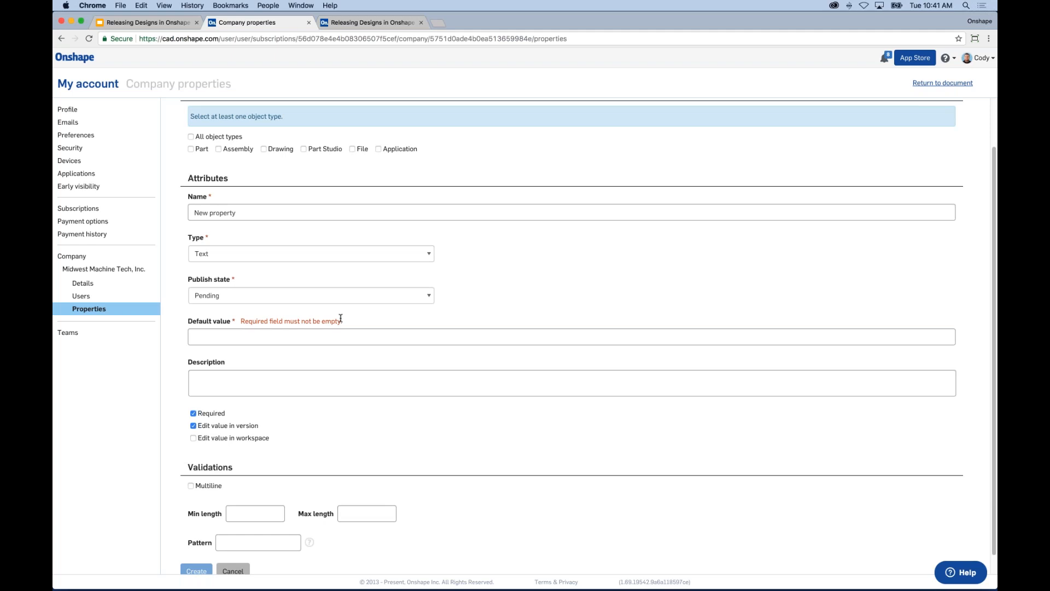
Step: Give the new property a validation pattern of PN-, leaving min and max length unset
{"action": "left_click", "coordinate": [255, 514]}
{"action": "left_click", "coordinate": [365, 513]}
{"action": "left_click", "coordinate": [275, 546]}
{"action": "scroll", "coordinate": [485, 420], "scroll_direction": "down", "scroll_amount": 1}
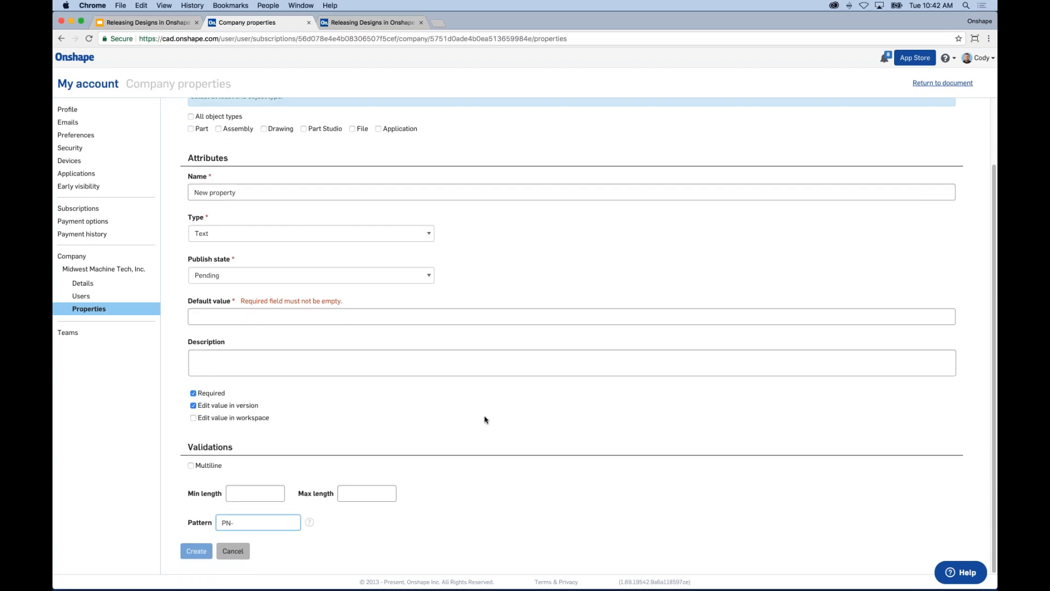
{"action": "scroll", "coordinate": [485, 420], "scroll_direction": "up", "scroll_amount": 3}
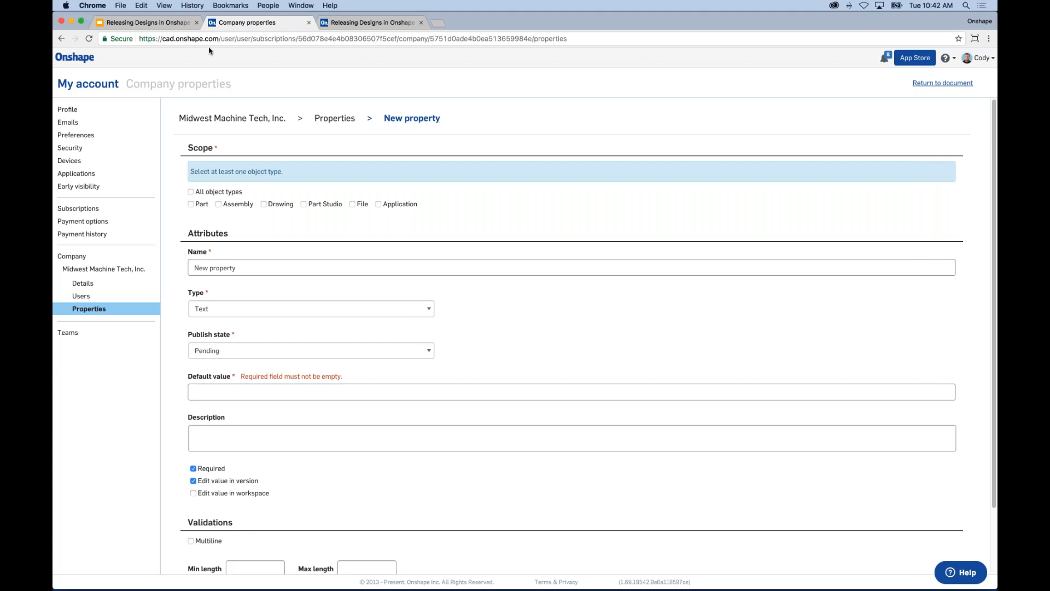
Step: Present slide 6, the FAQ slide, full screen, then return to the Onshape assembly
{"action": "left_click", "coordinate": [175, 25]}
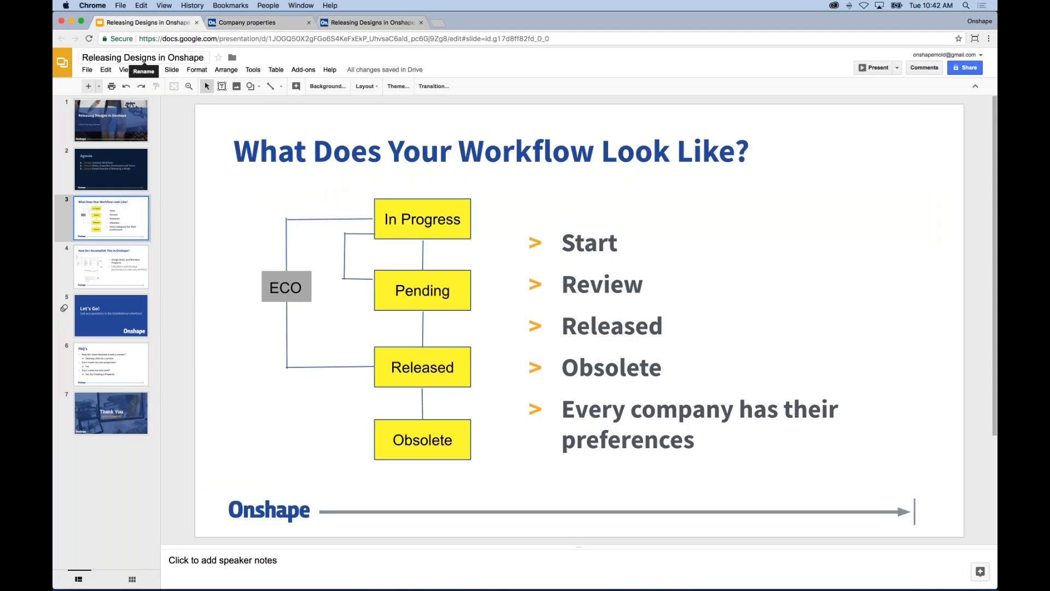
{"action": "left_click", "coordinate": [125, 365]}
{"action": "left_click", "coordinate": [872, 67]}
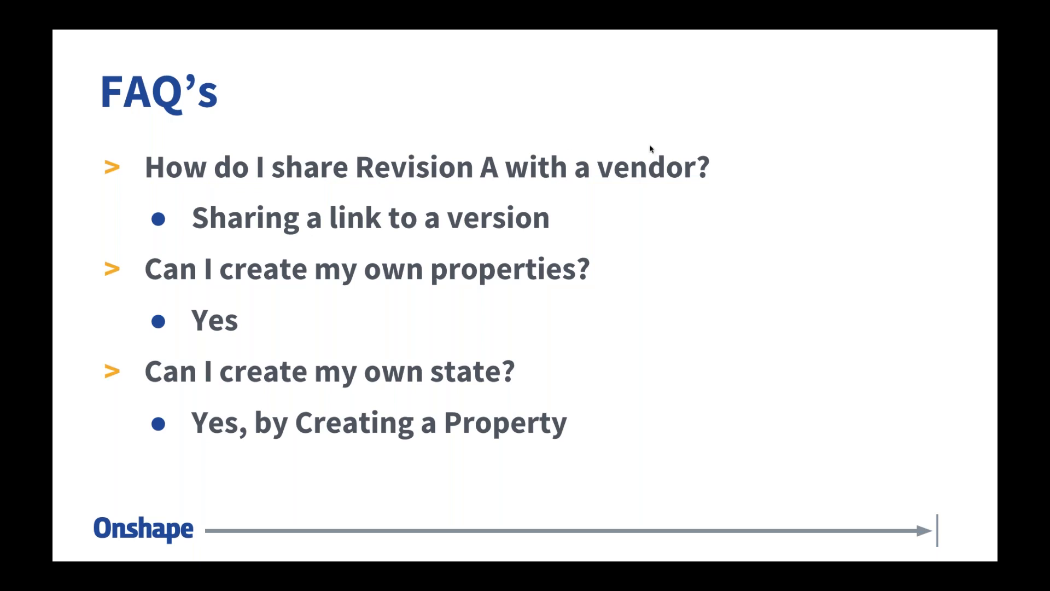
{"action": "key", "text": "Escape"}
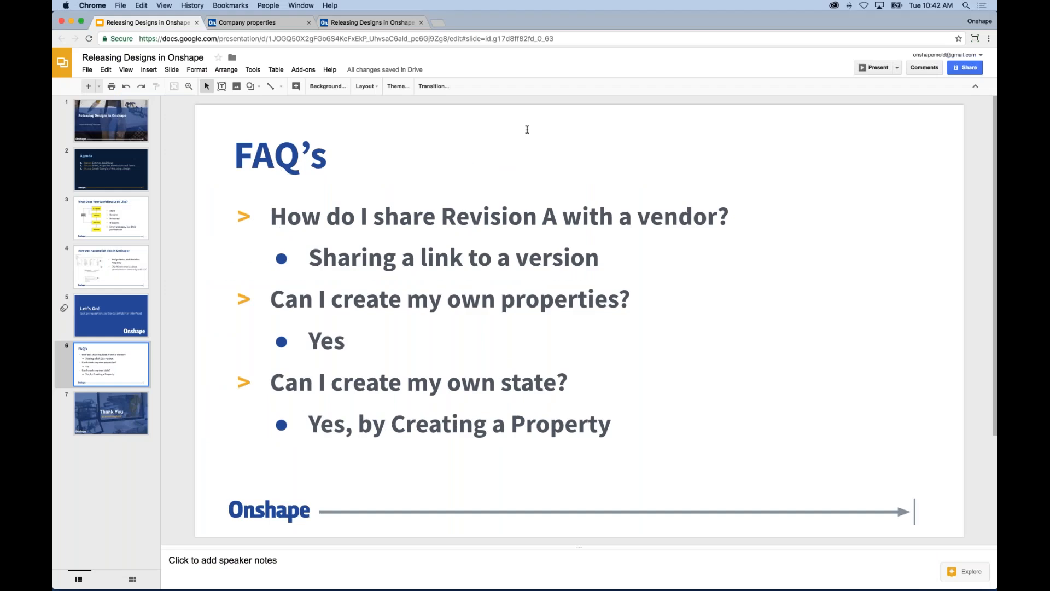
{"action": "left_click", "coordinate": [366, 22]}
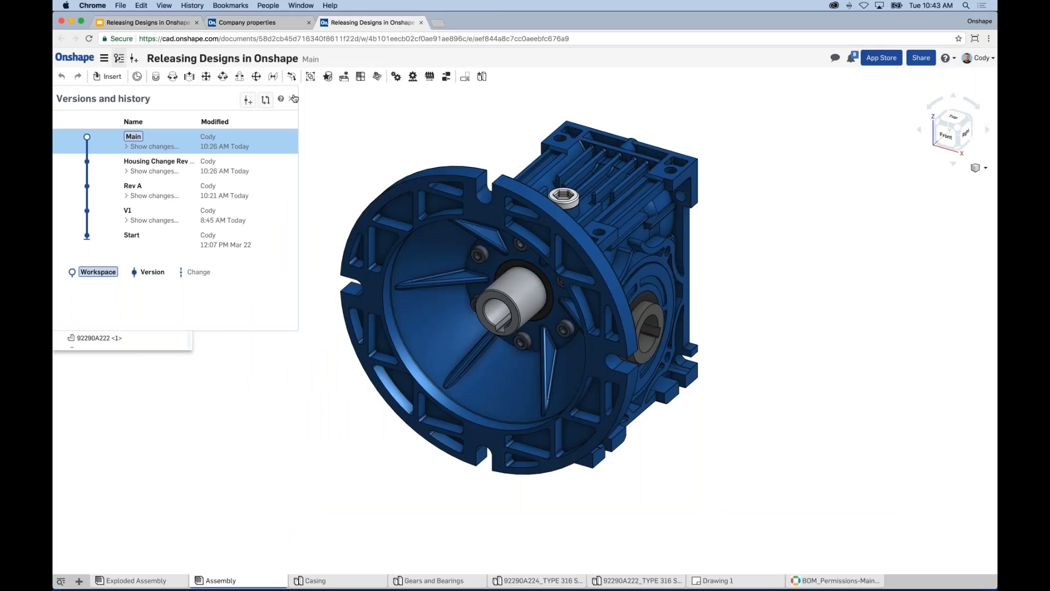
Step: Open Rev A from the version history, copy its URL, and return to the FAQ slide
{"action": "left_click", "coordinate": [179, 188]}
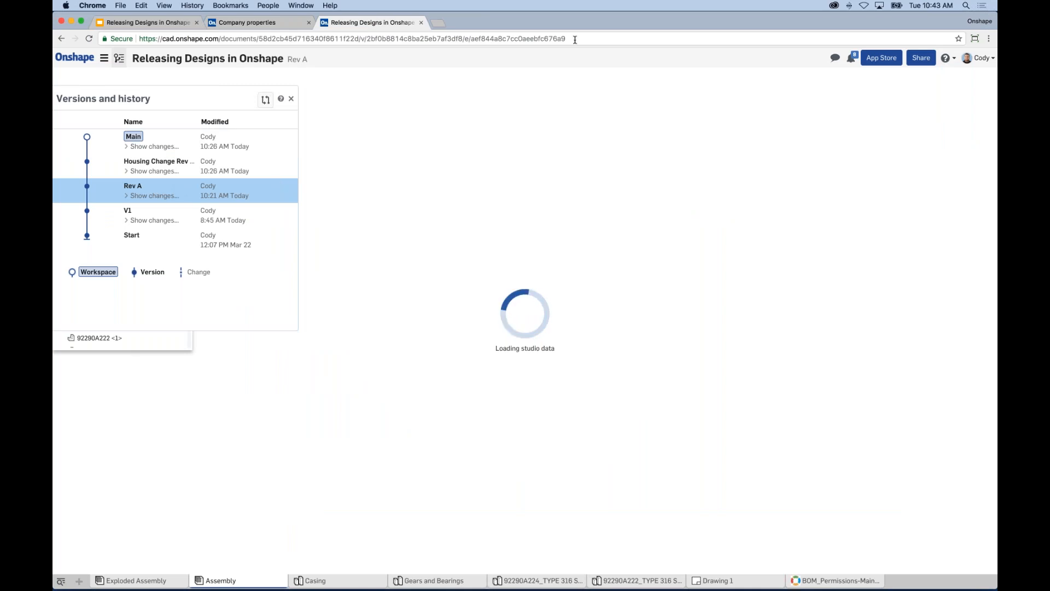
{"action": "left_click", "coordinate": [439, 39]}
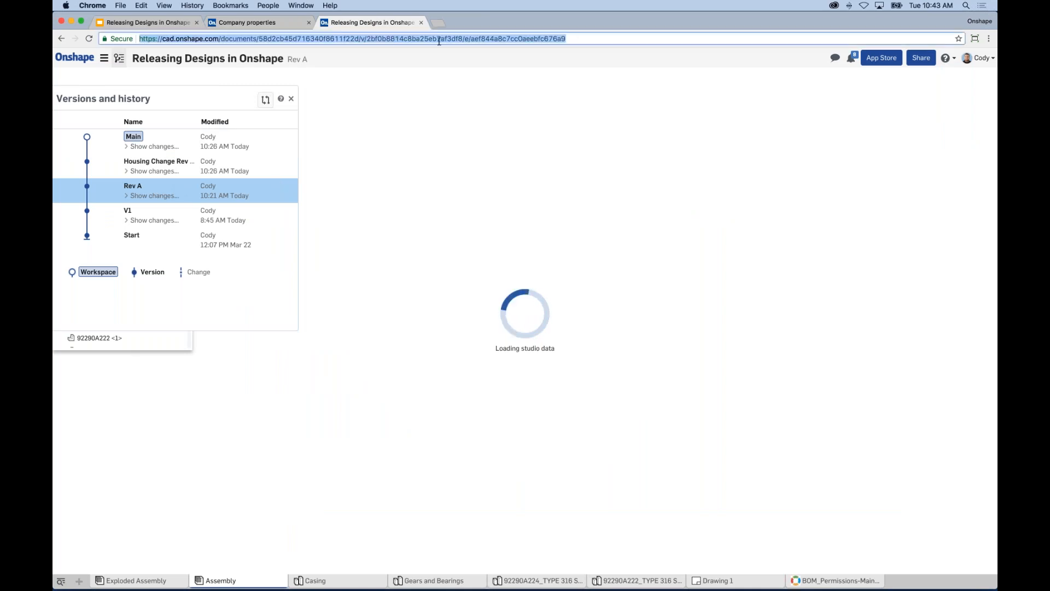
{"action": "right_click", "coordinate": [394, 41]}
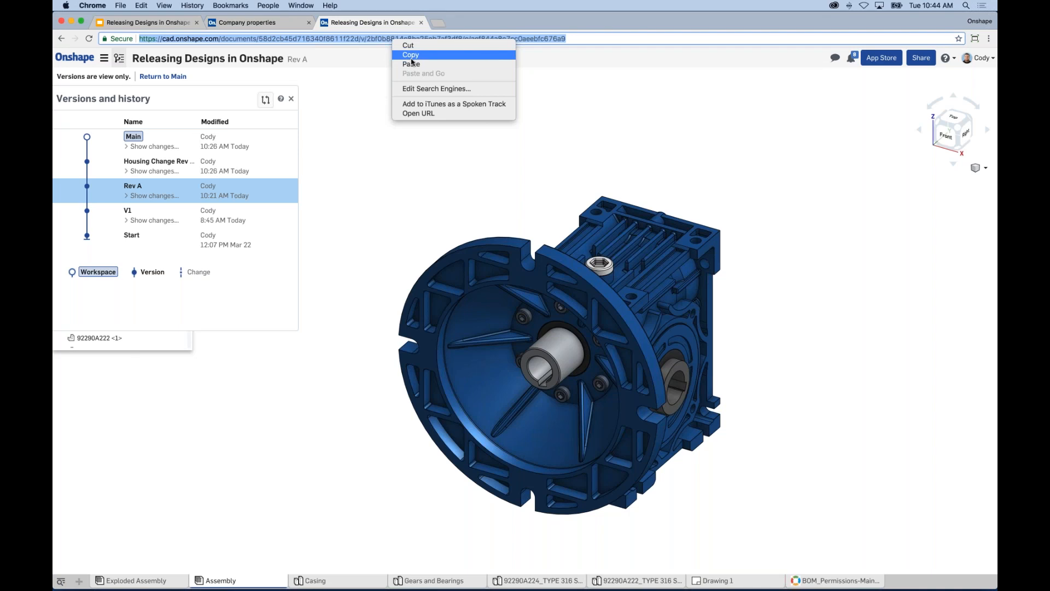
{"action": "left_click", "coordinate": [411, 57]}
{"action": "left_click", "coordinate": [369, 73]}
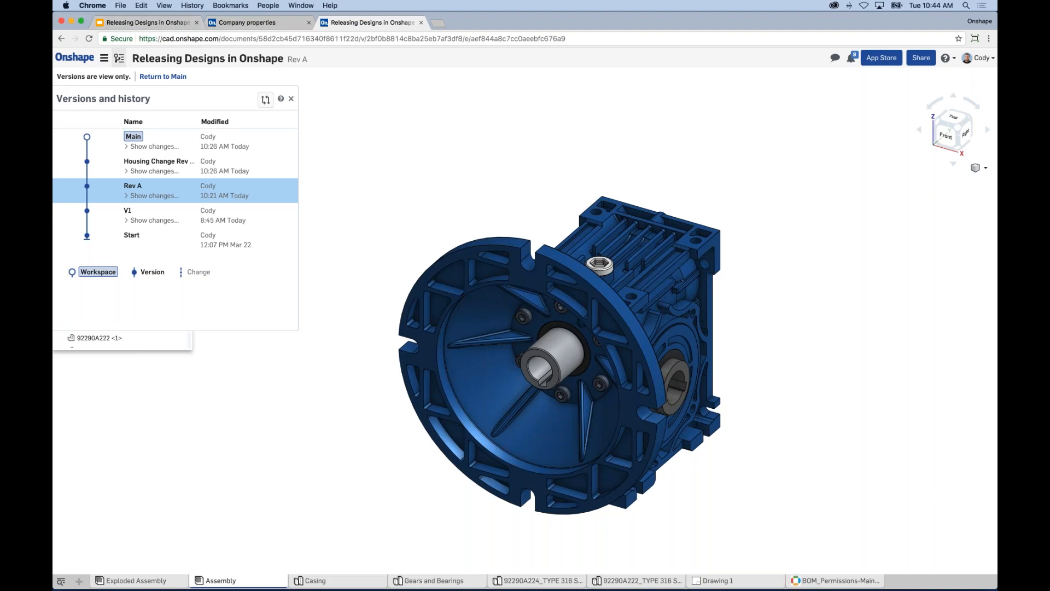
{"action": "left_click", "coordinate": [352, 38]}
{"action": "key", "text": "super+1"}
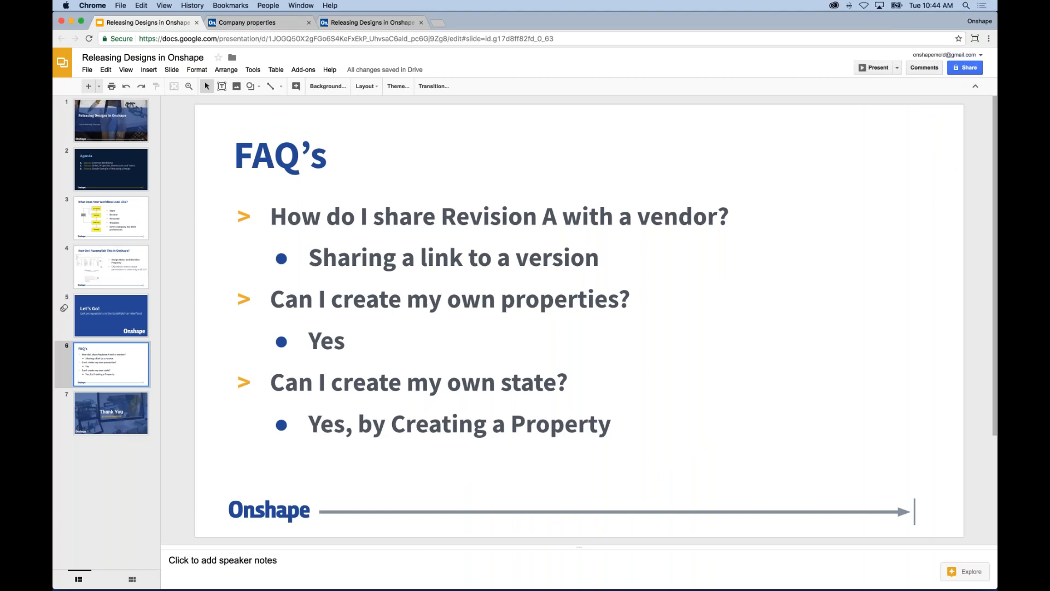
Step: Show the company properties list under My account > Properties, then return to the FAQ slide
{"action": "left_click", "coordinate": [353, 24]}
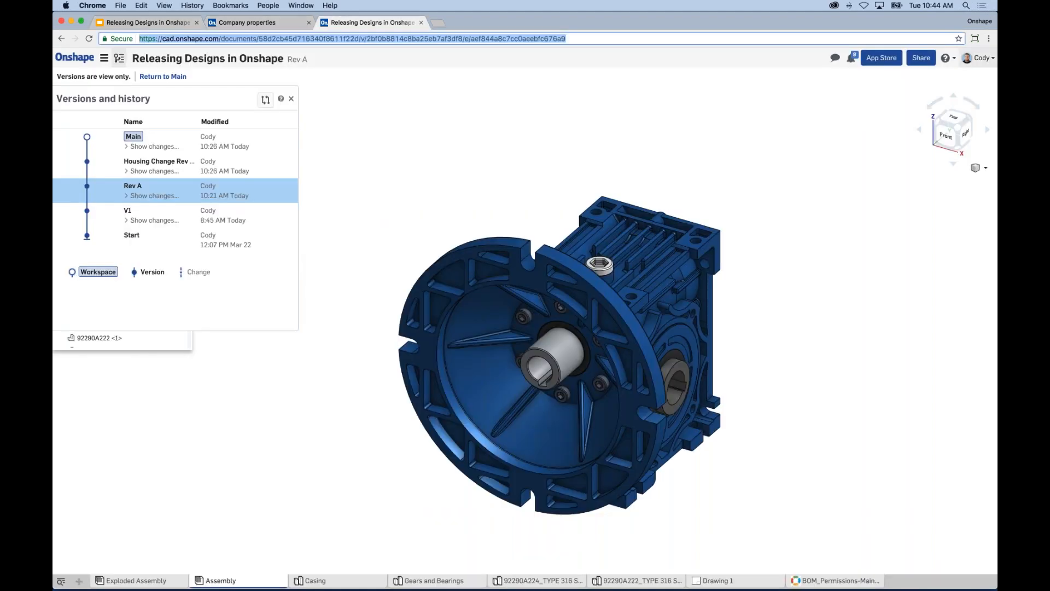
{"action": "left_click", "coordinate": [980, 57]}
{"action": "left_click", "coordinate": [943, 78]}
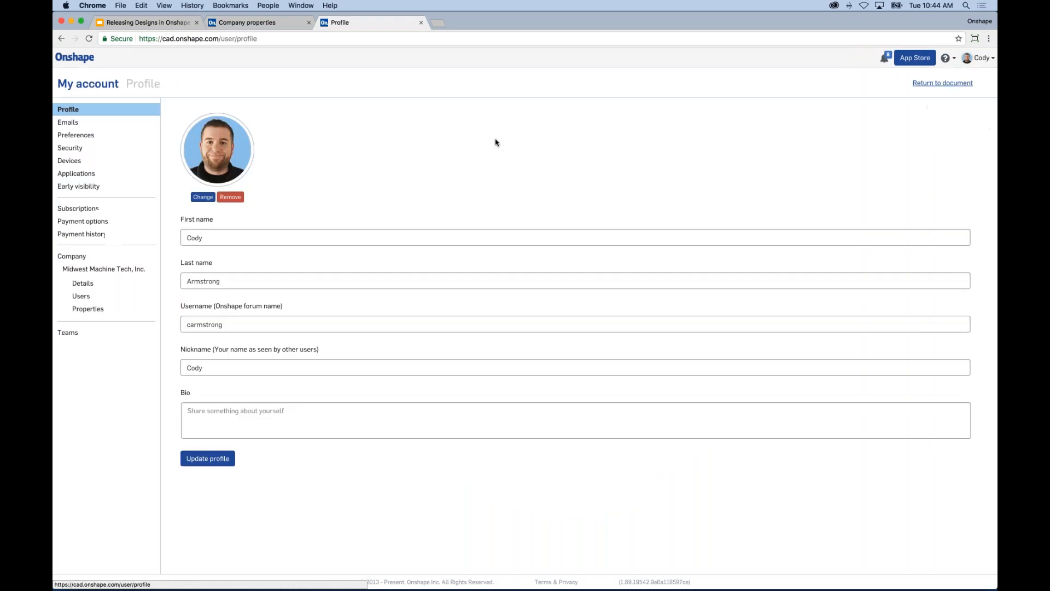
{"action": "left_click", "coordinate": [104, 313]}
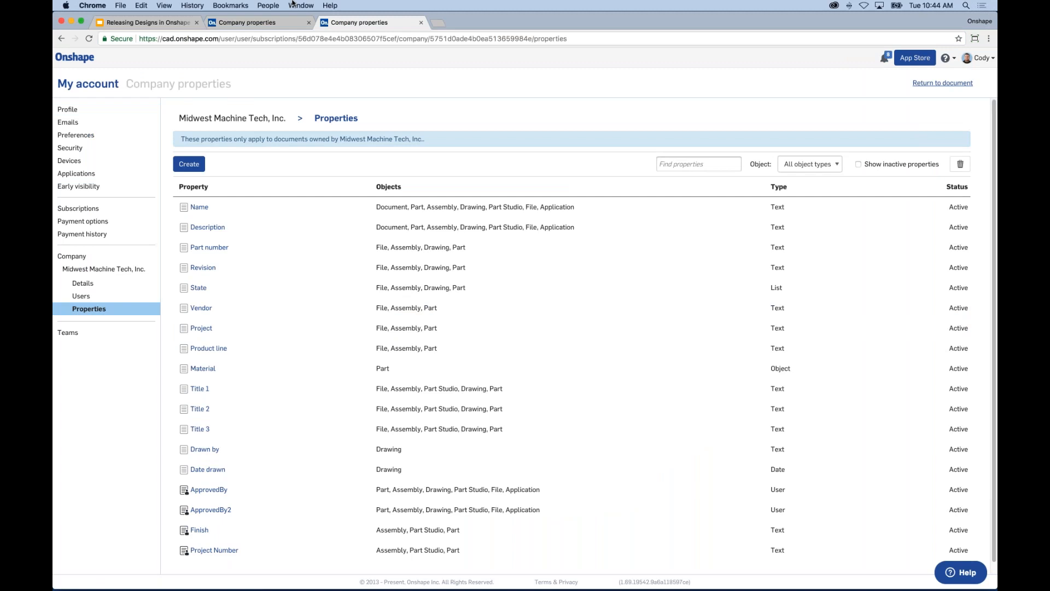
{"action": "left_click", "coordinate": [164, 22]}
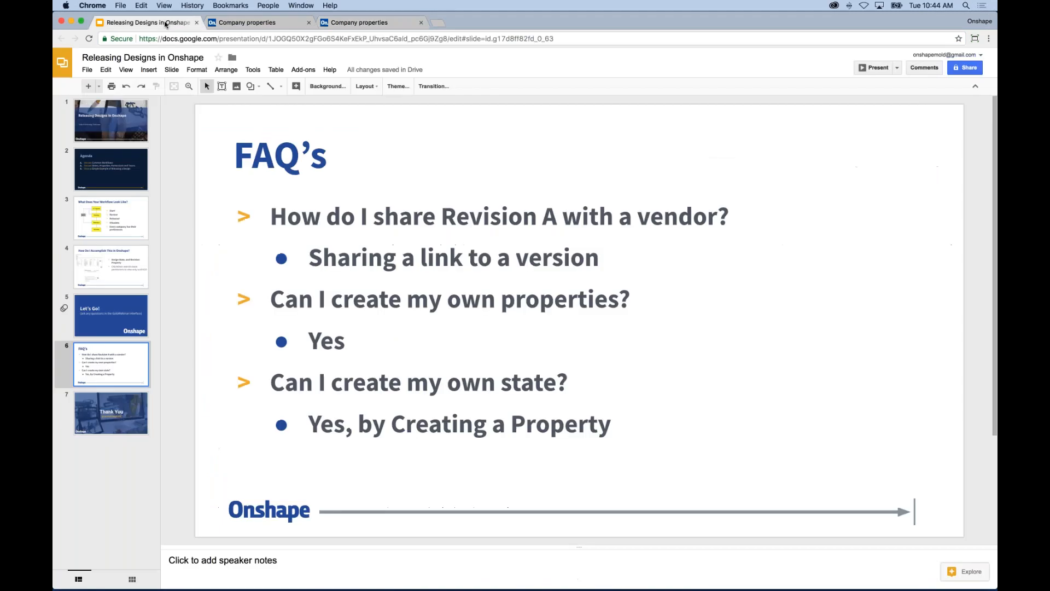